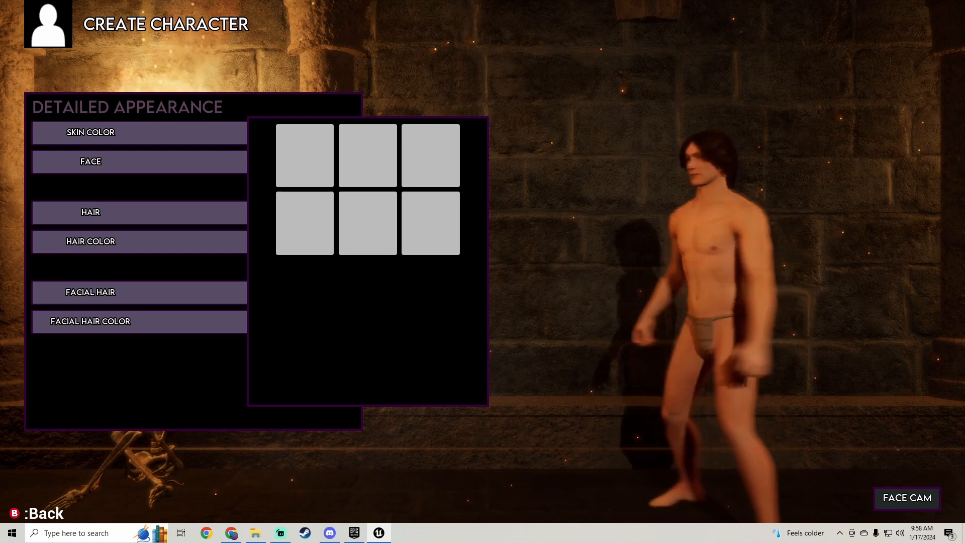
Preview the second and third hair options on the character, turning it to inspect each from several angles.
left_click_drag(795, 161, 689, 164)
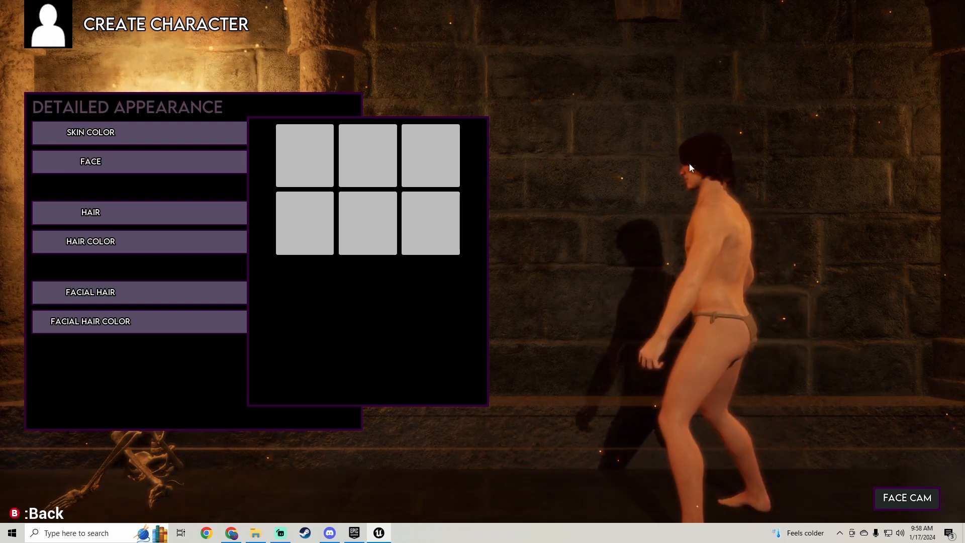
left_click(370, 161)
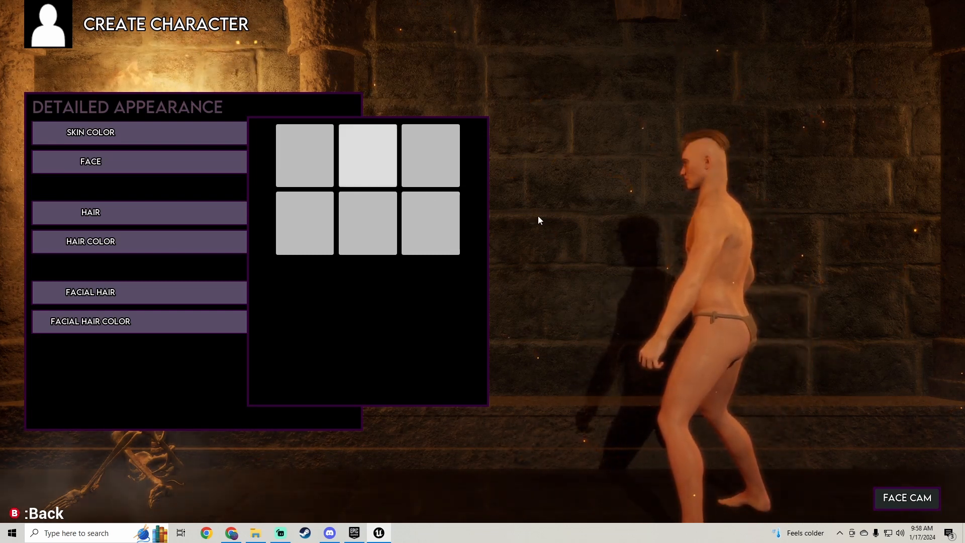
left_click_drag(686, 161, 797, 163)
left_click(450, 164)
left_click_drag(676, 186, 779, 186)
mouse_move(728, 151)
left_mouse_down()
mouse_move(789, 150)
mouse_move(678, 155)
mouse_move(724, 156)
left_mouse_up()
mouse_move(718, 229)
left_mouse_down()
mouse_move(768, 229)
mouse_move(734, 227)
left_mouse_up()
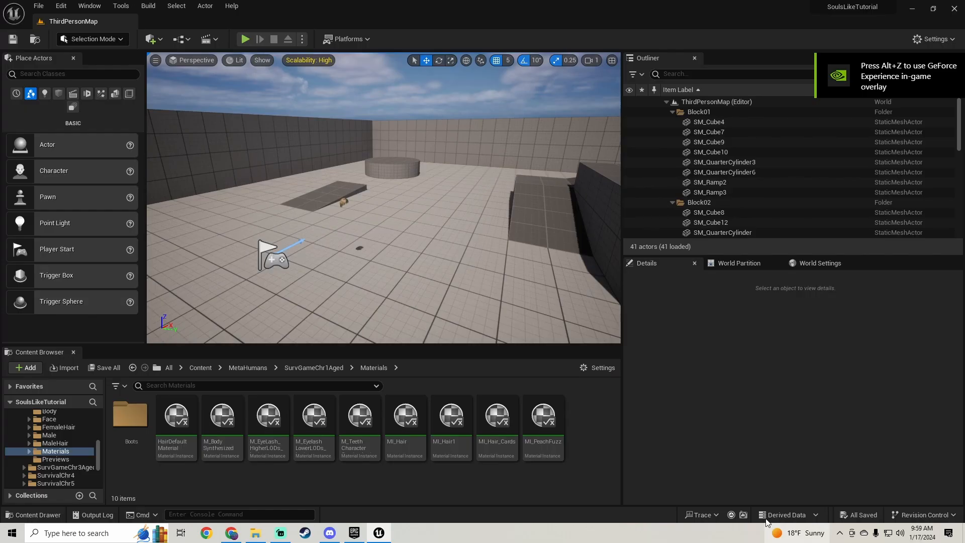
Open the MainMenu level from the project's Content folder.
scroll(45, 460, "up", 3)
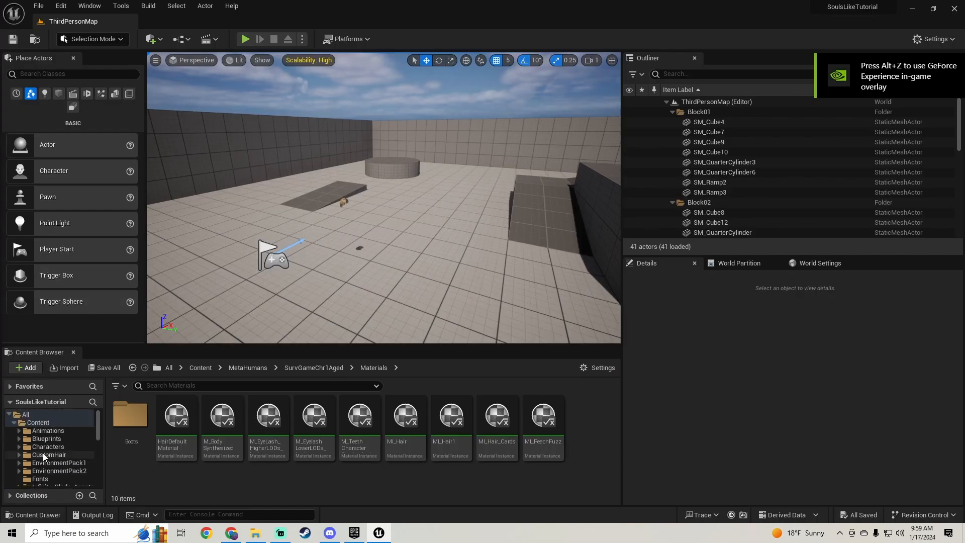
left_click(45, 426)
scroll(352, 442, "down", 2)
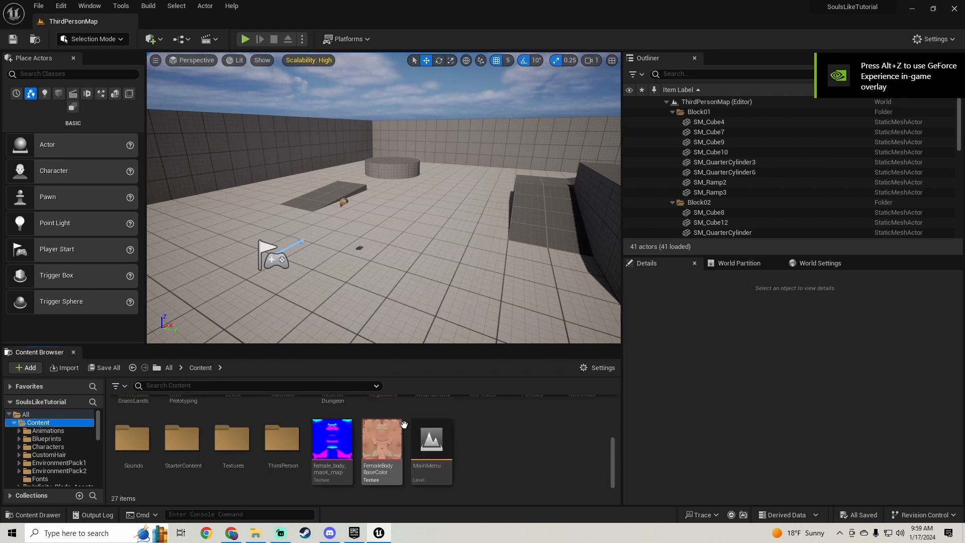
left_click(436, 474)
double_click(435, 475)
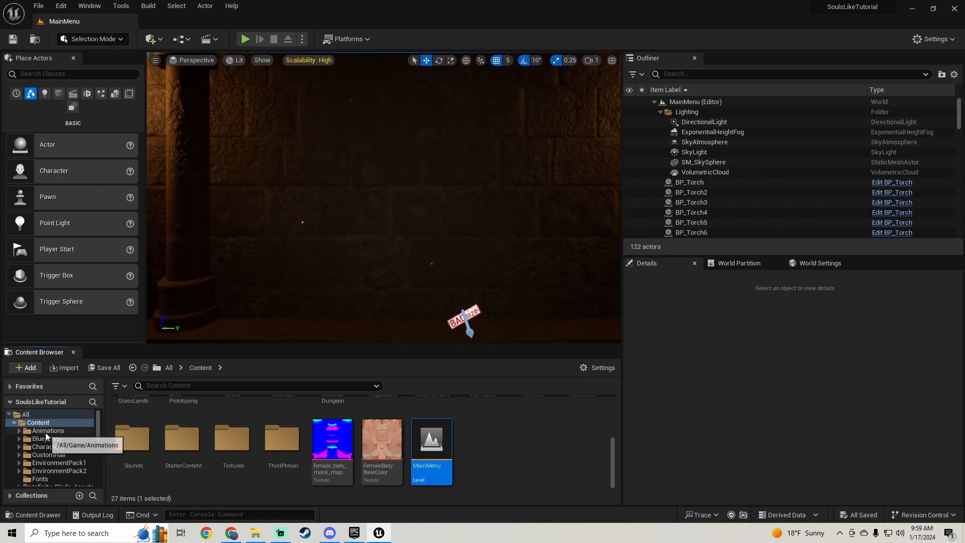
Open the MainMenu_W widget blueprint from the Blueprints/Widgets folder.
left_click(45, 438)
double_click(222, 420)
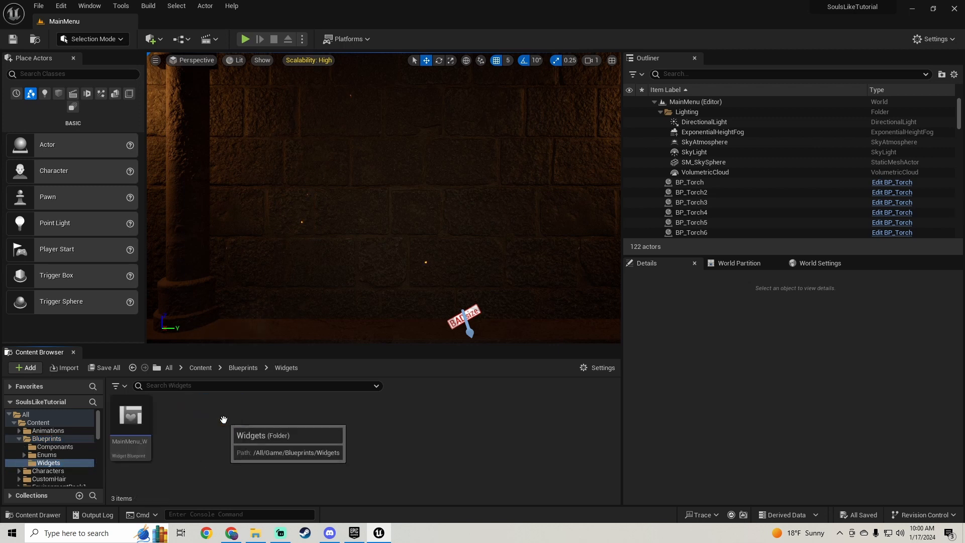
double_click(125, 452)
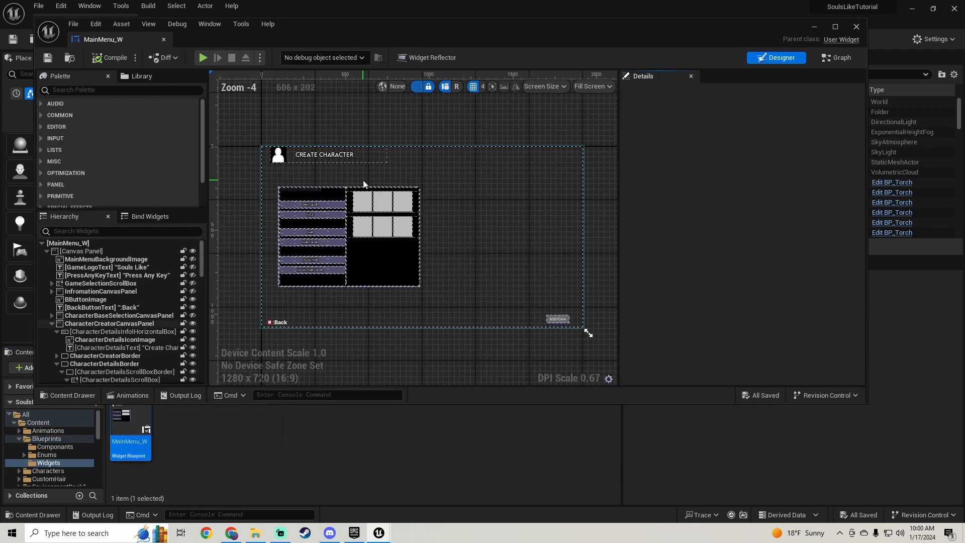
Add an On Clicked event for HairButton_3 and place its node in the empty graph area below the existing hair logic.
left_click(403, 203)
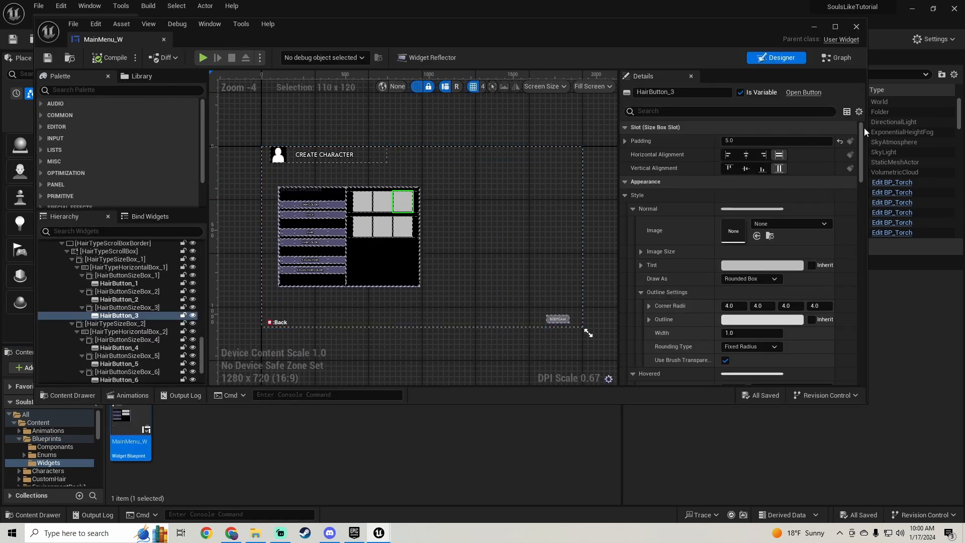
left_click_drag(861, 141, 860, 345)
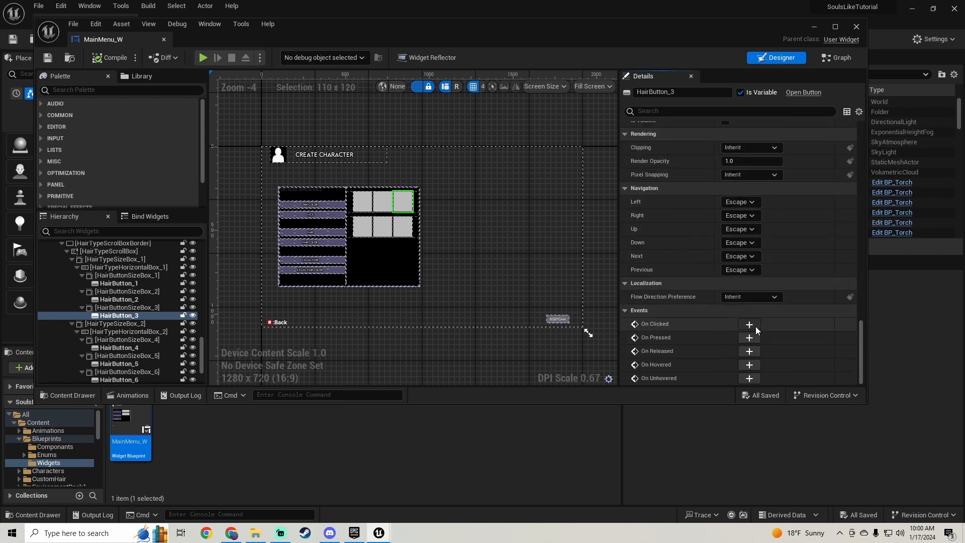
scroll(575, 262, "down", 7)
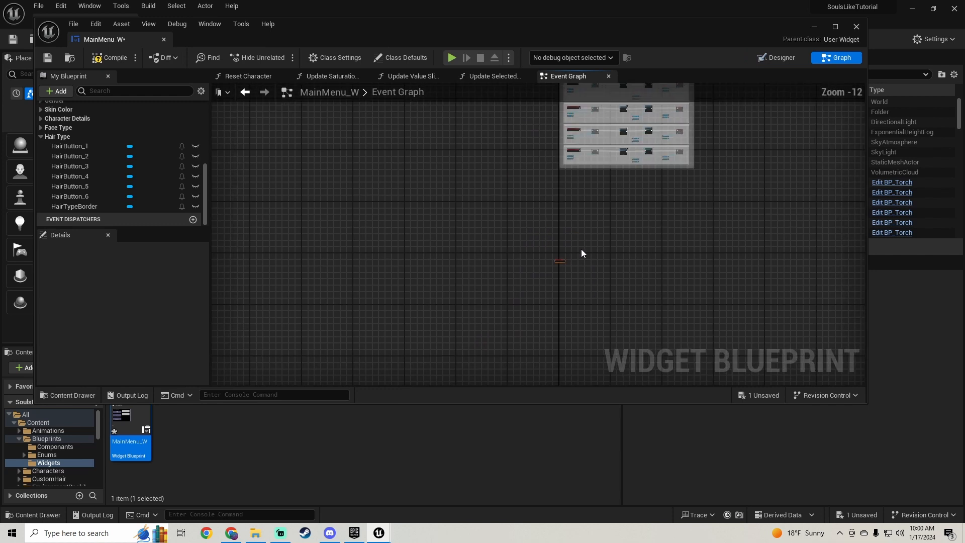
right_click_drag(614, 238, 231, 223)
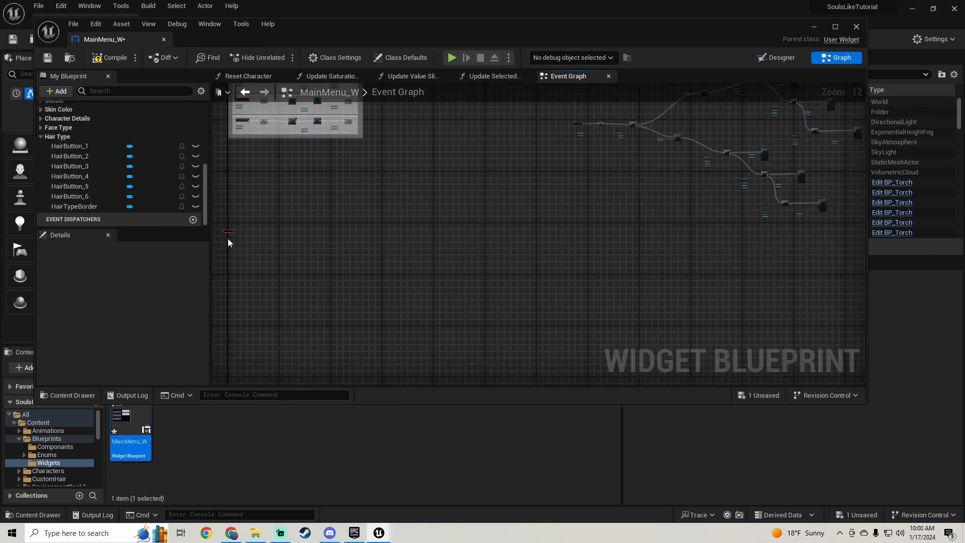
left_click_drag(229, 233, 632, 320)
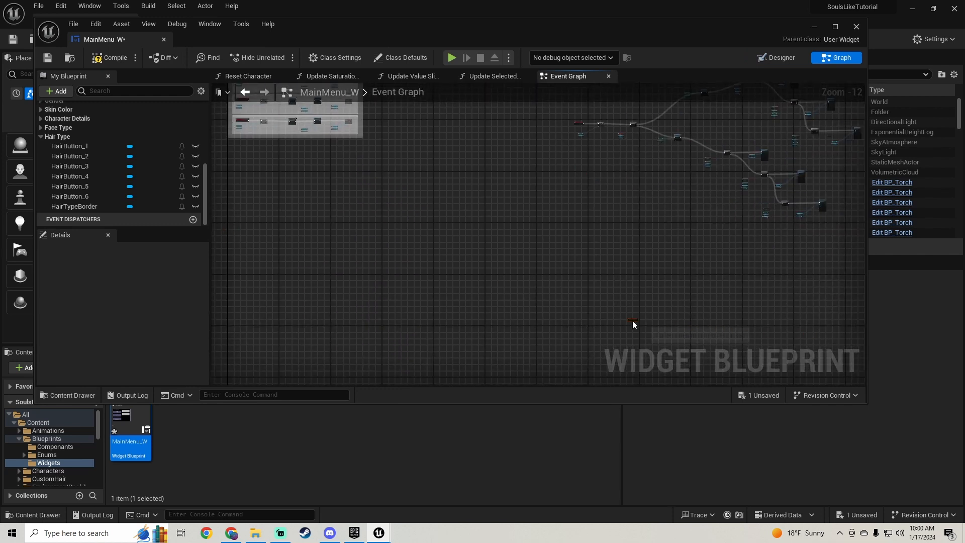
Copy the existing hair button's click logic, leaving out its event node.
right_click_drag(619, 330, 438, 532)
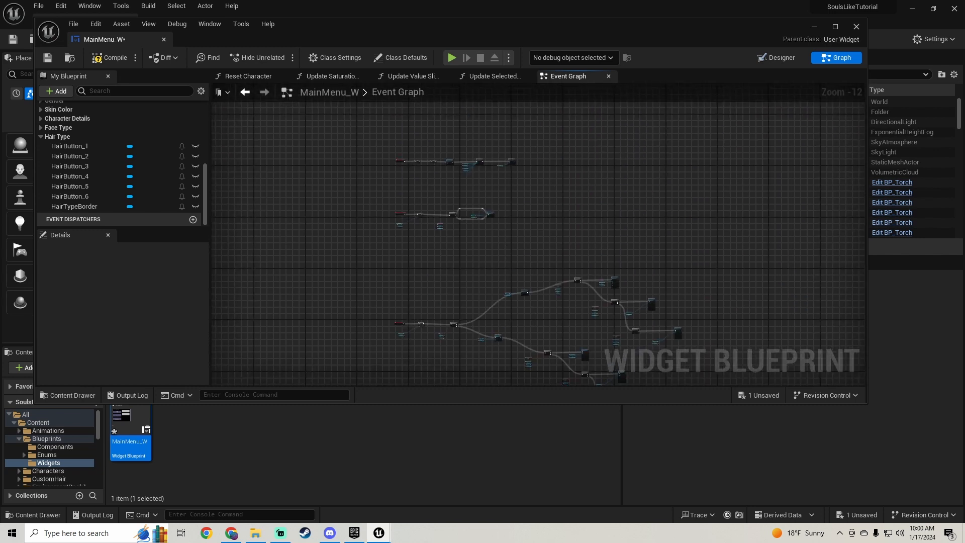
right_click_drag(525, 410, 519, 258)
scroll(503, 232, "up", 4)
scroll(503, 232, "down", 3)
right_click_drag(478, 223, 405, 221)
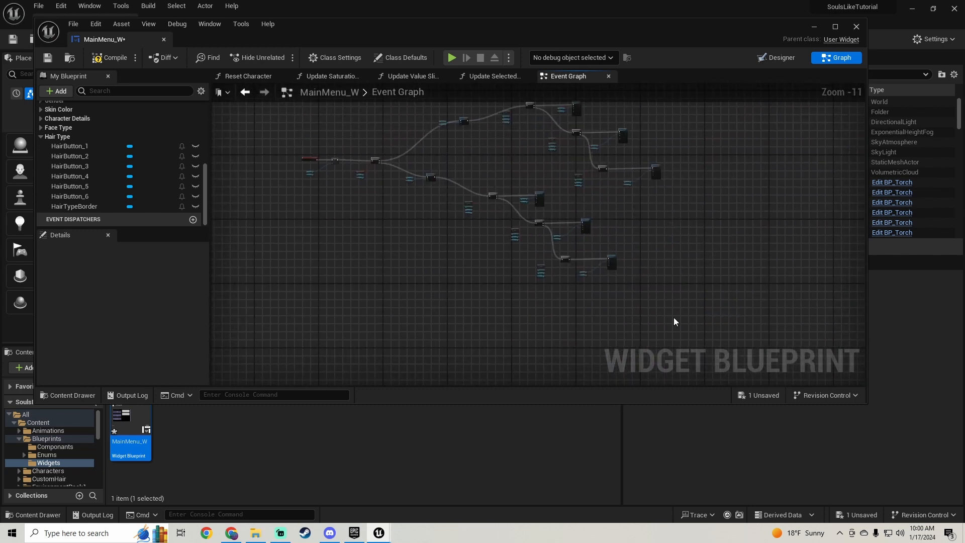
left_click_drag(547, 127, 324, 183)
scroll(366, 256, "up", 4)
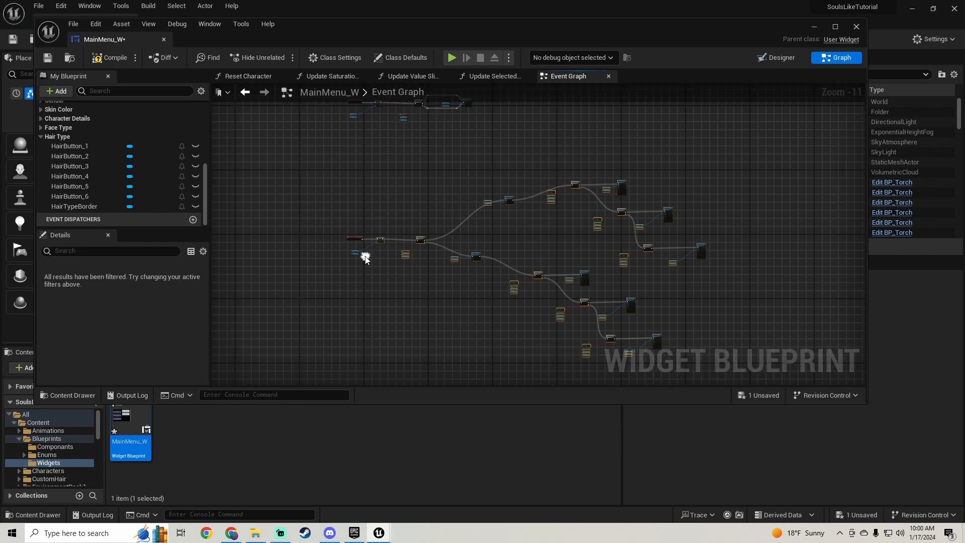
Paste the copied hair logic beside the HairButton_3 event and connect the event to its SET Hair node.
scroll(415, 191, "down", 5)
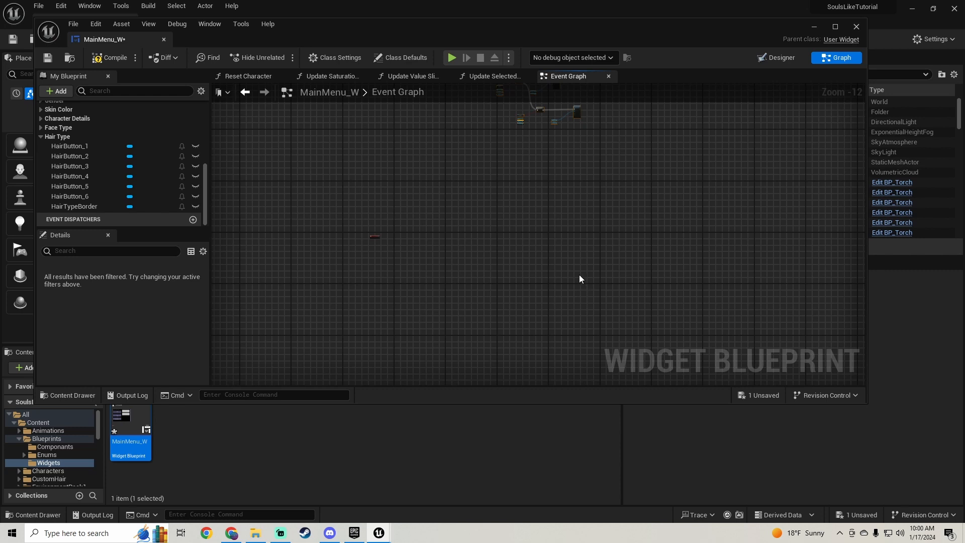
scroll(495, 259, "up", 10)
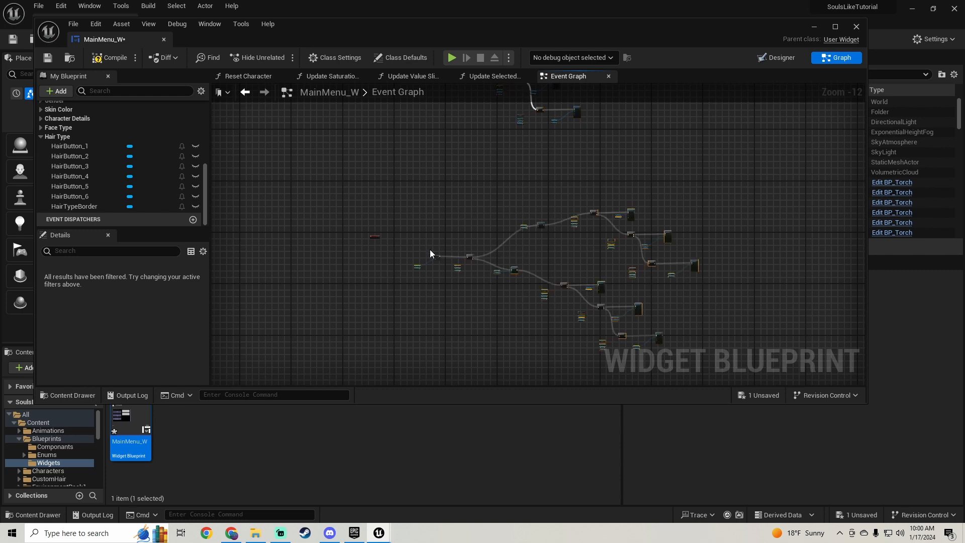
left_click_drag(510, 241, 341, 135)
right_click_drag(341, 135, 652, 218)
left_click_drag(619, 213, 370, 183)
left_click_drag(632, 197, 542, 182)
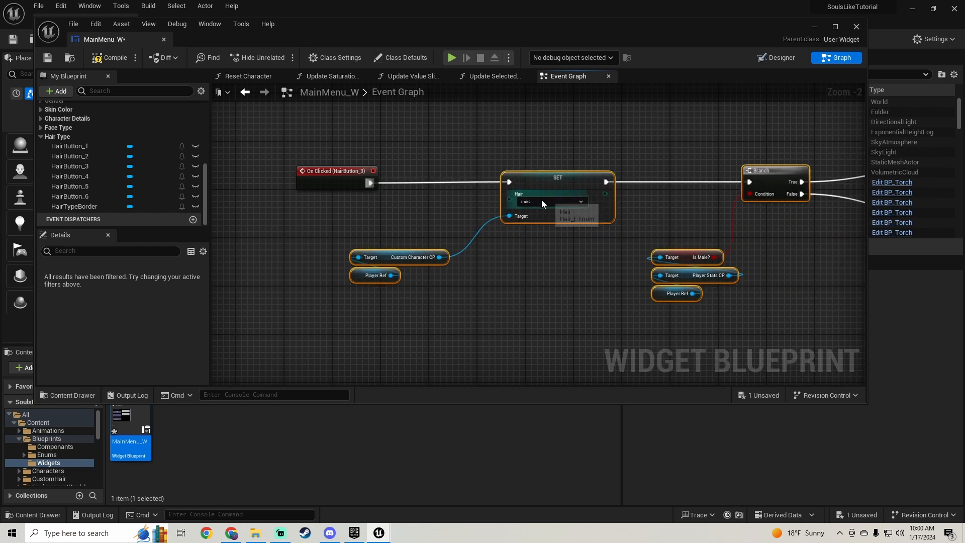
Change the Hair value in the SET node and assign the Hair2 groom in the male branch's Set Groom Asset node.
left_click(534, 202)
left_click(525, 222)
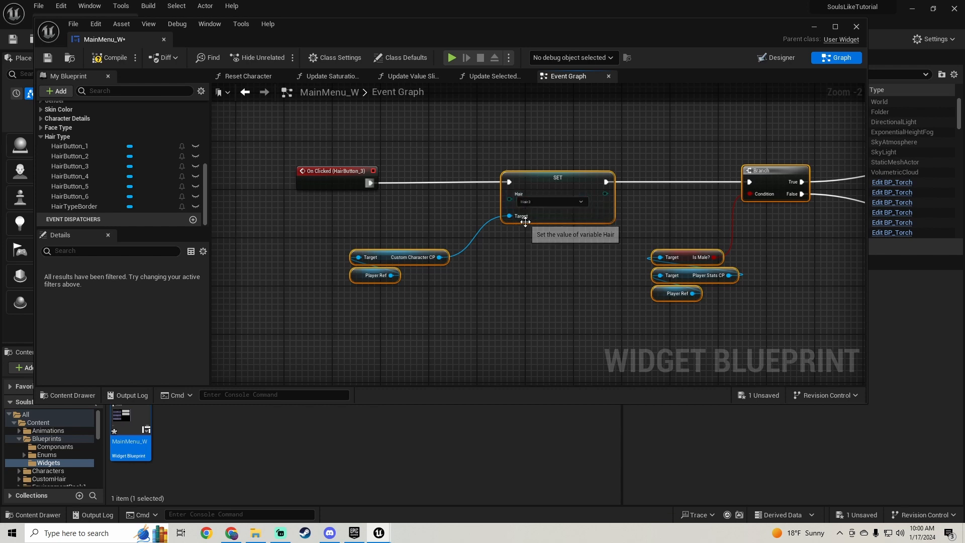
scroll(526, 223, "down", 3)
right_click_drag(727, 159, 276, 261)
right_click_drag(453, 235, 373, 240)
scroll(374, 233, "up", 2)
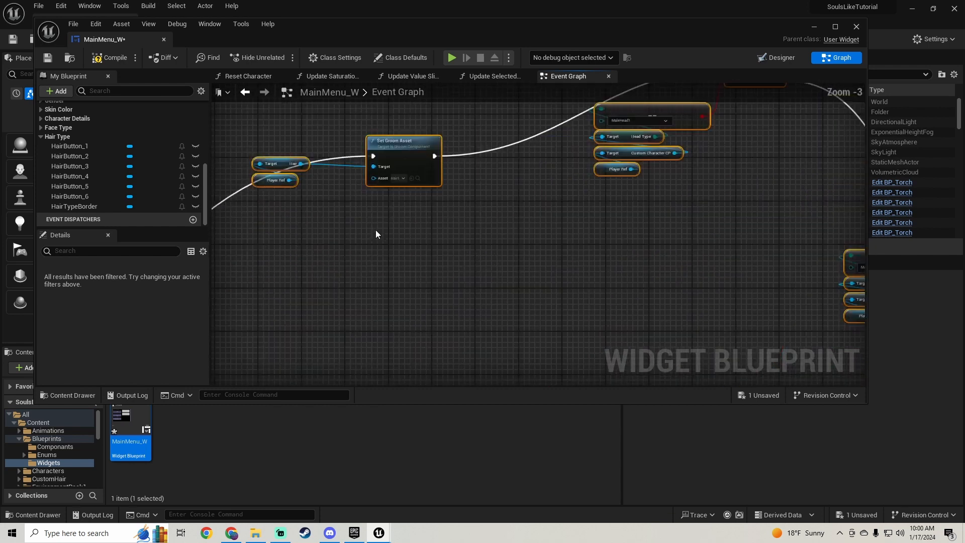
left_click(395, 196)
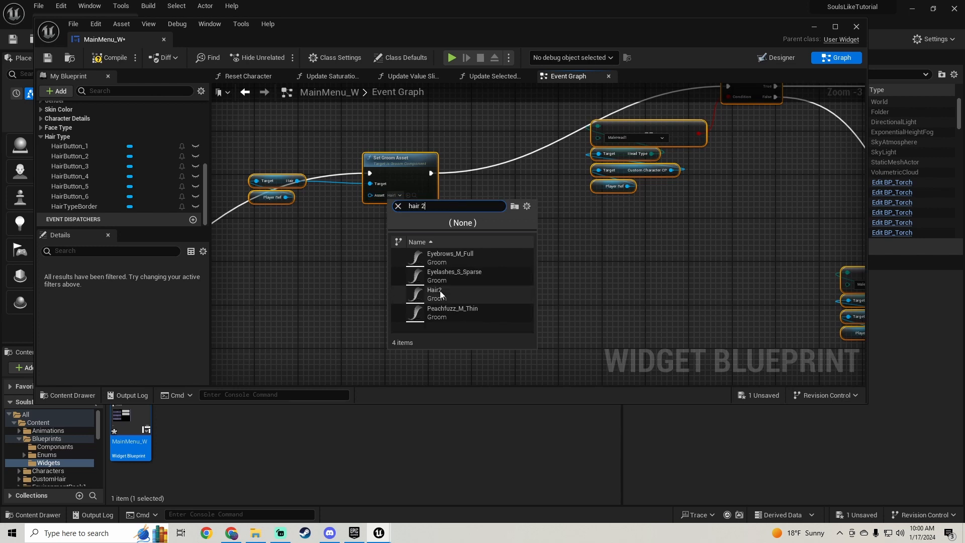
left_click(439, 291)
Assign the Hair2 groom in the female branch's Set Groom Asset node.
scroll(487, 189, "down", 3)
scroll(384, 249, "up", 2)
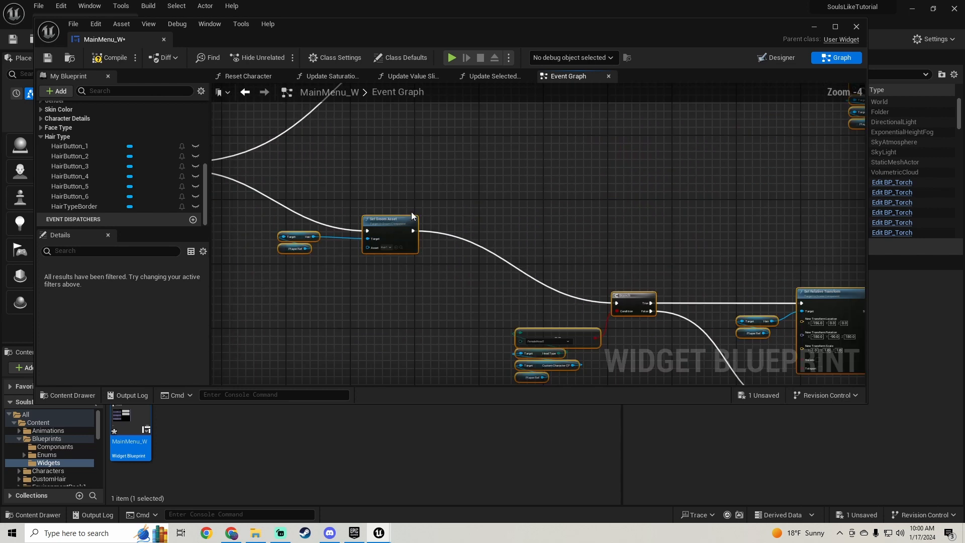
scroll(384, 249, "up", 1)
left_click(385, 247)
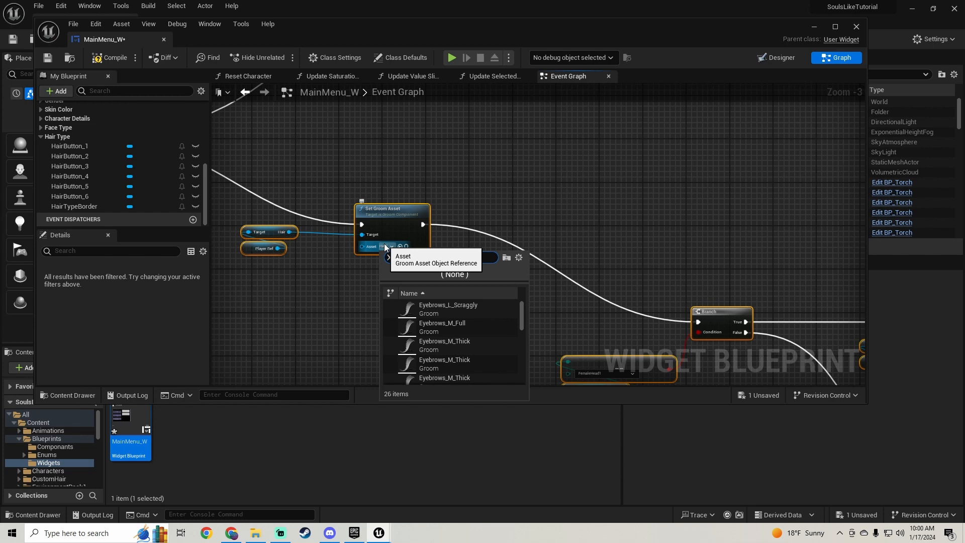
type("hair 2")
left_click(434, 339)
Check the male branch's first Set Relative Transform node, save the MainMenu_W widget blueprint and put its window away.
scroll(524, 191, "down", 3)
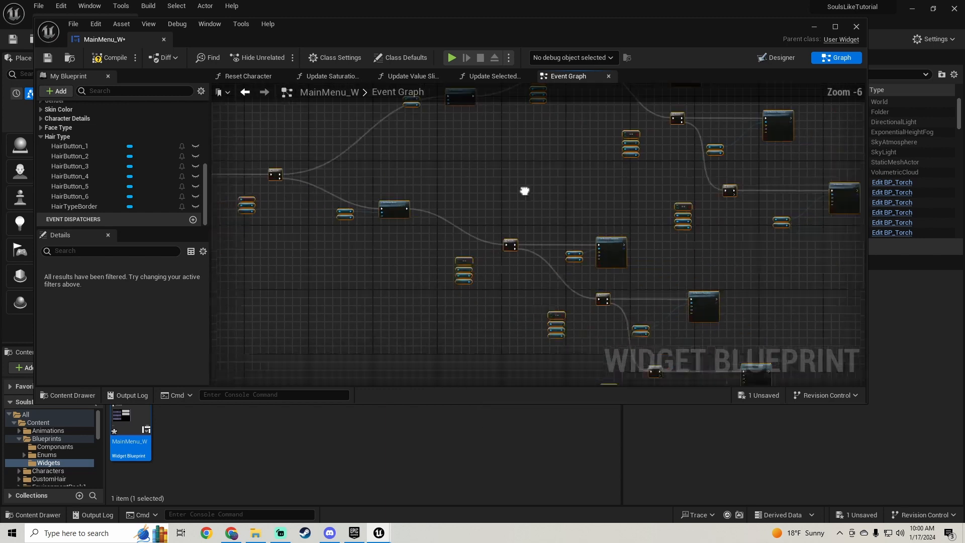
right_click_drag(524, 191, 441, 372)
scroll(537, 264, "up", 3)
right_click_drag(537, 263, 354, 188)
left_click_drag(671, 213, 495, 132)
scroll(303, 238, "down", 1)
right_click_drag(303, 237, 606, 206)
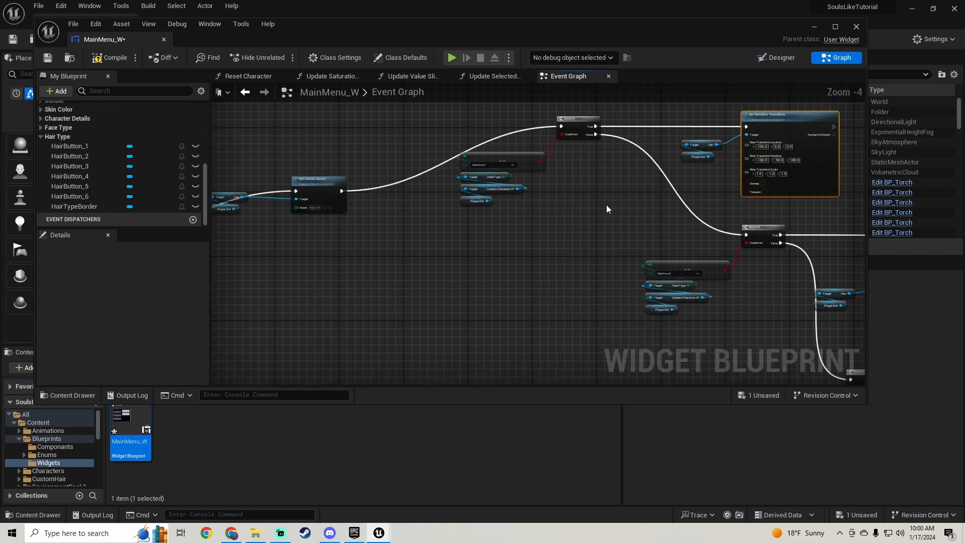
left_click(48, 58)
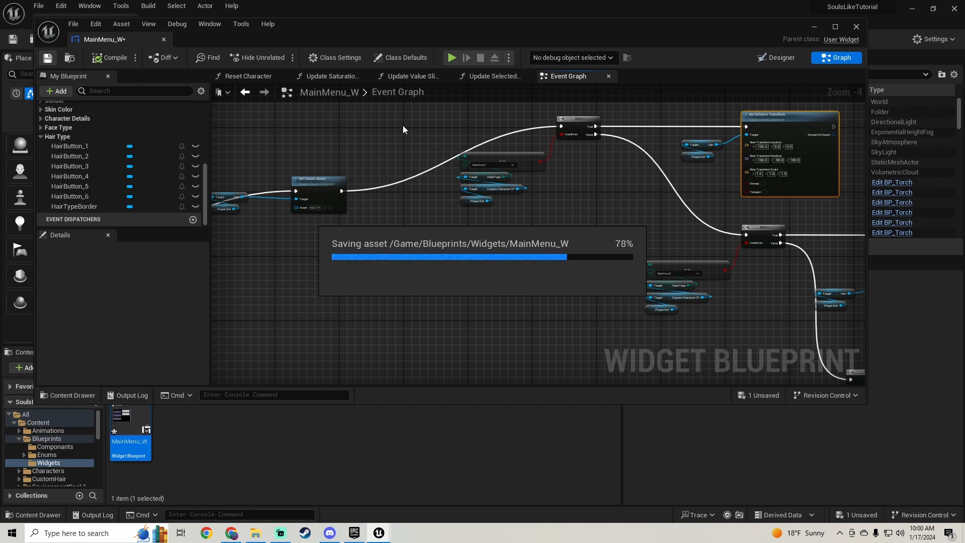
left_click(814, 27)
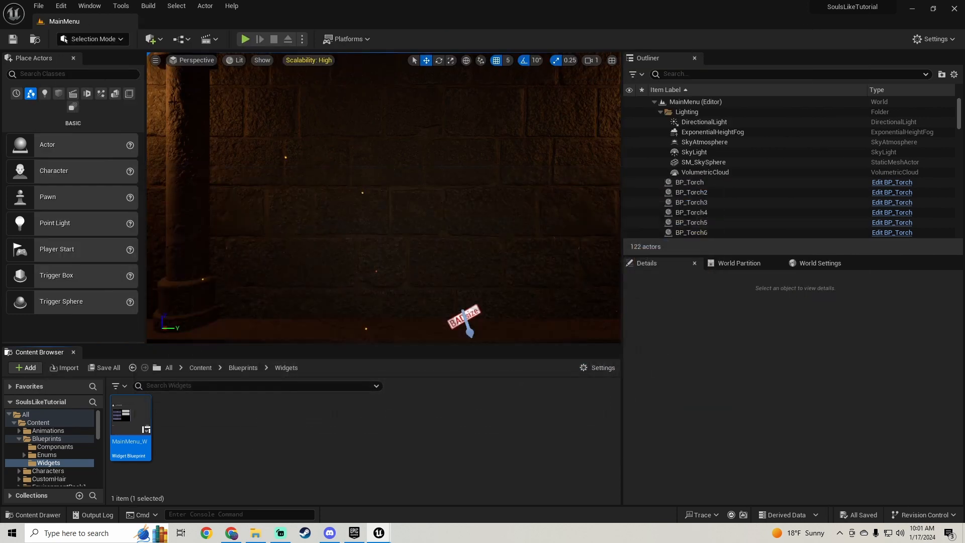
Play-test the level: start a new game, apply the third hair option, check its fit on the male character and stop playing.
left_click(245, 39)
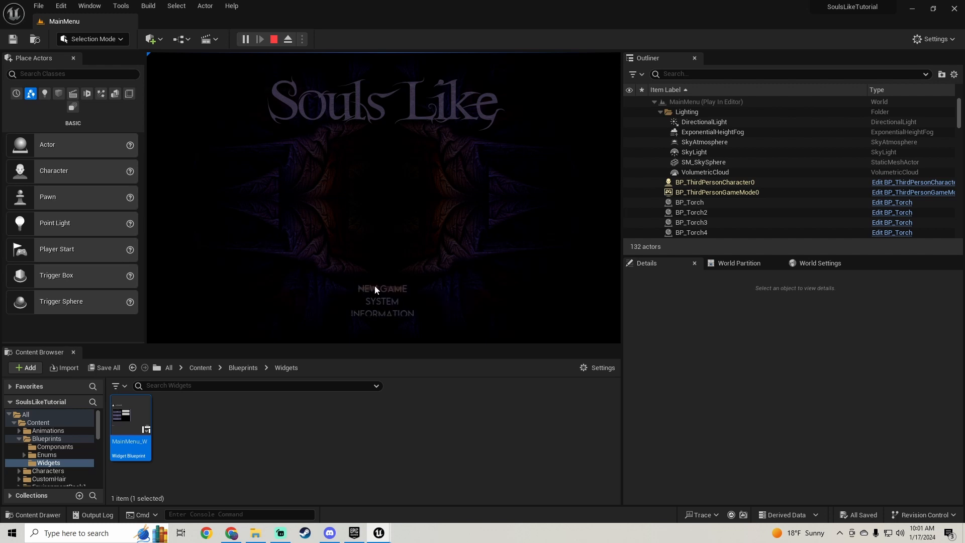
left_click(375, 285)
left_click(249, 250)
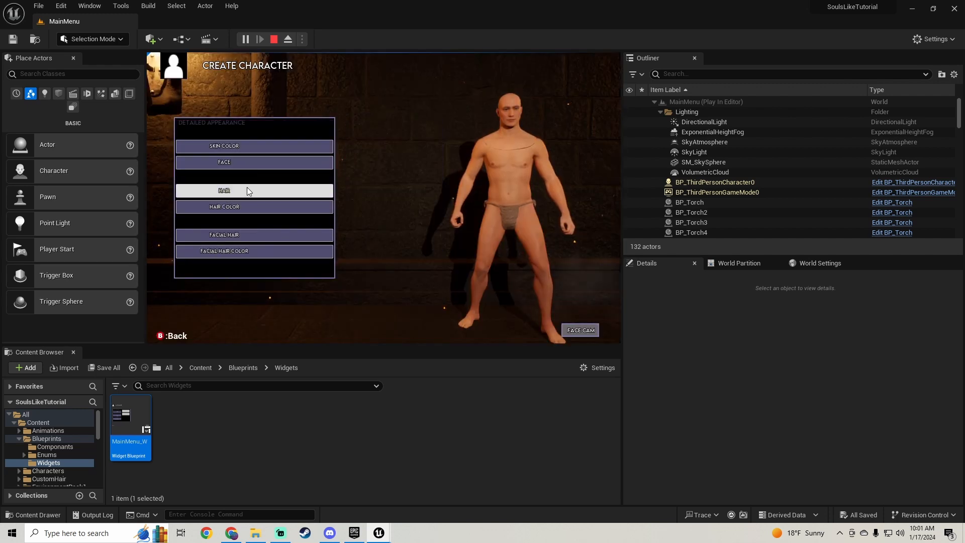
left_click(247, 189)
left_click(381, 142)
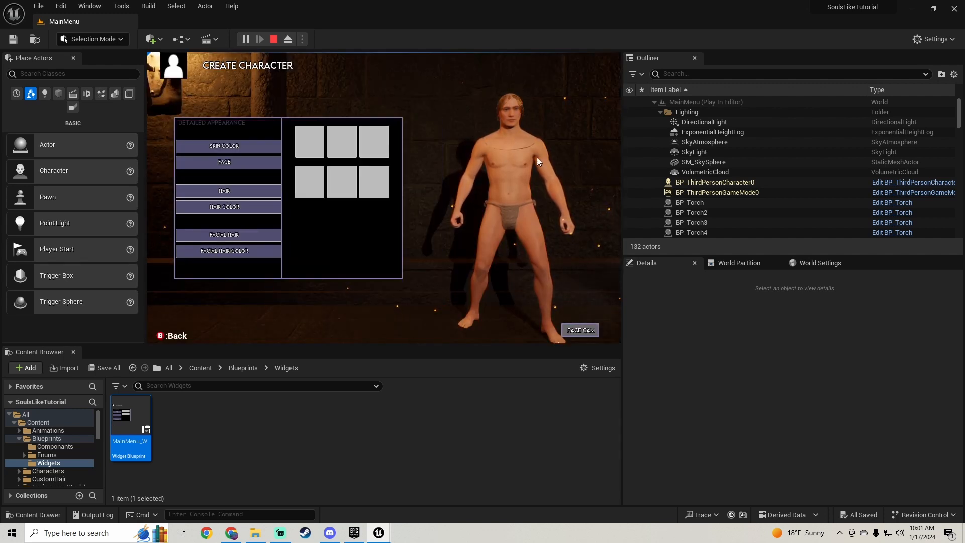
left_click_drag(537, 158, 477, 158)
key("Escape")
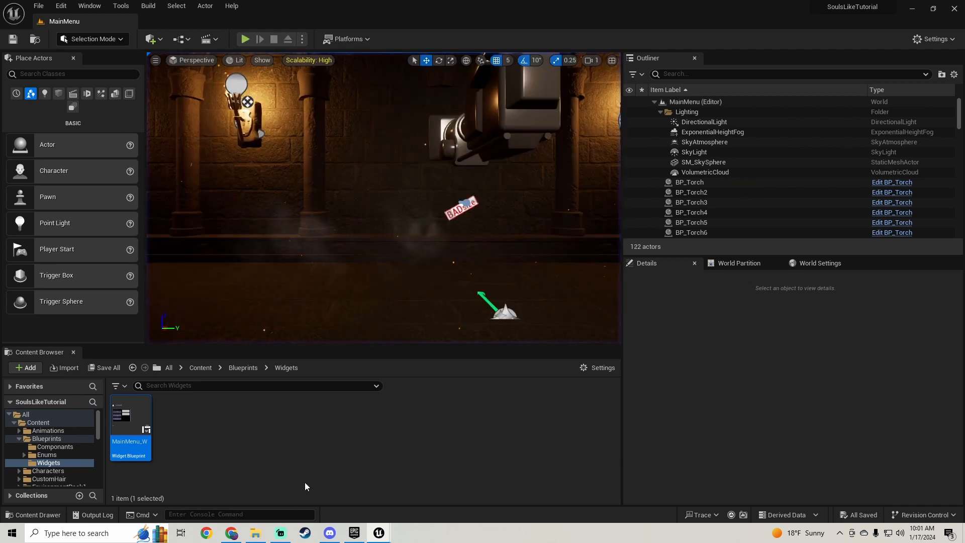
Open the BP_ThirdPersonCharacter blueprint from the ThirdPerson/Blueprints folder.
scroll(42, 451, "down", 10)
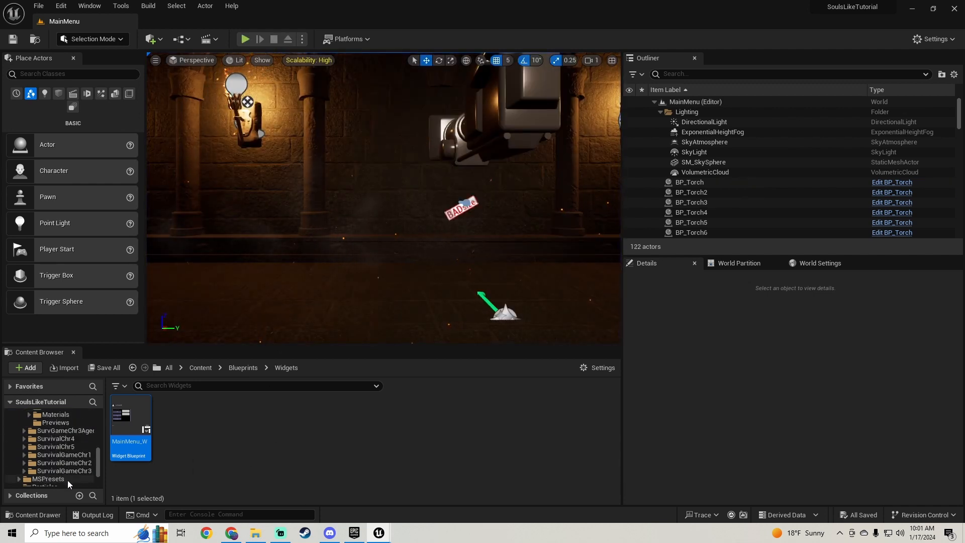
left_click(71, 474)
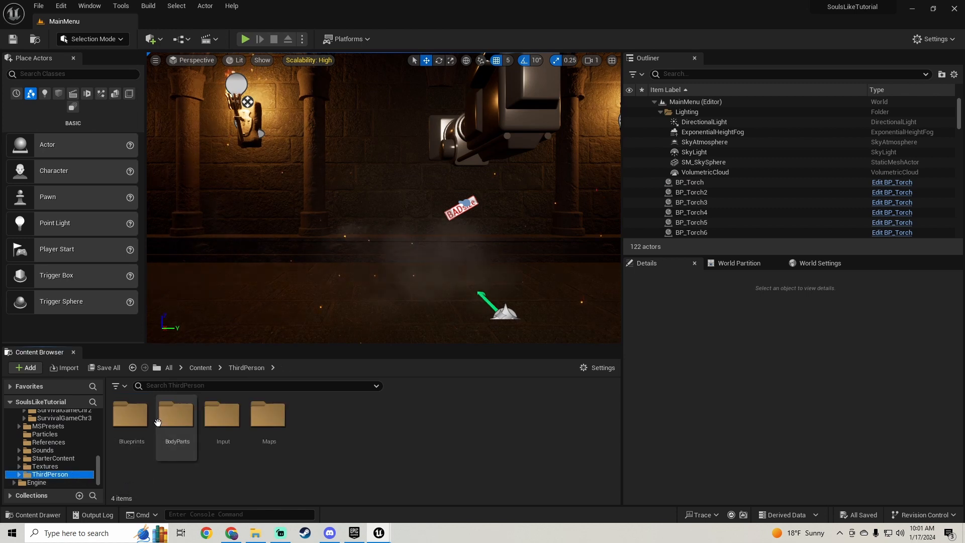
double_click(126, 423)
double_click(180, 460)
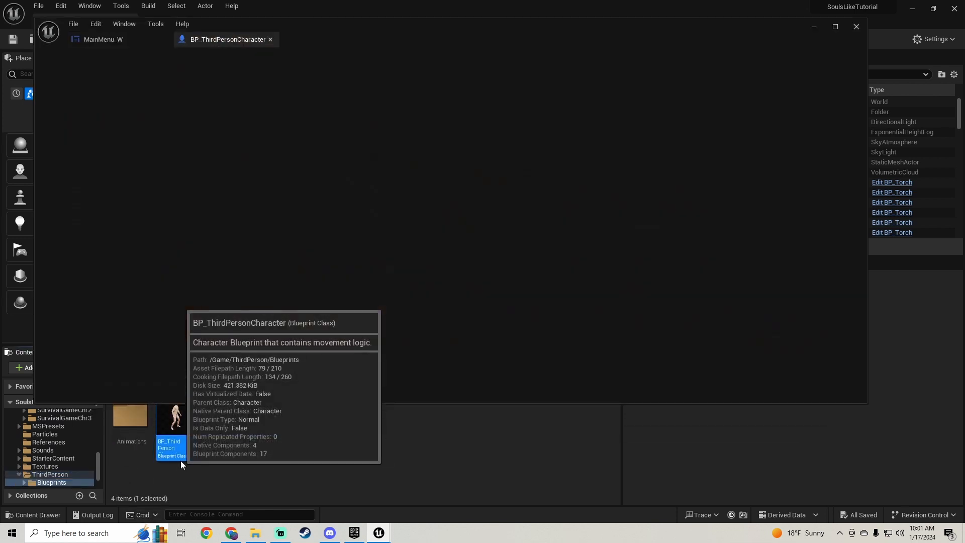
Clear the Element 0 material override on the Hair component, compile and save the character blueprint and put its window away.
scroll(95, 143, "down", 2)
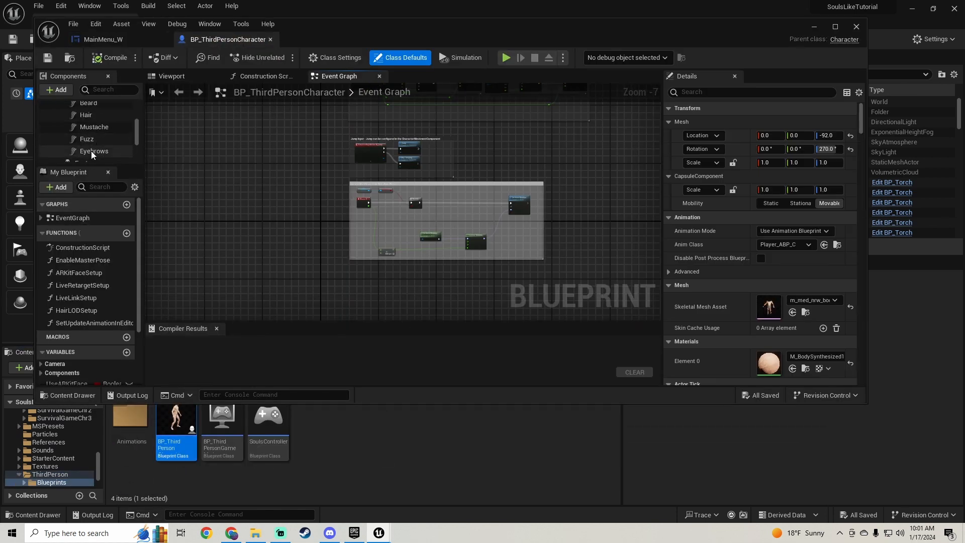
left_click(98, 116)
scroll(758, 244, "down", 3)
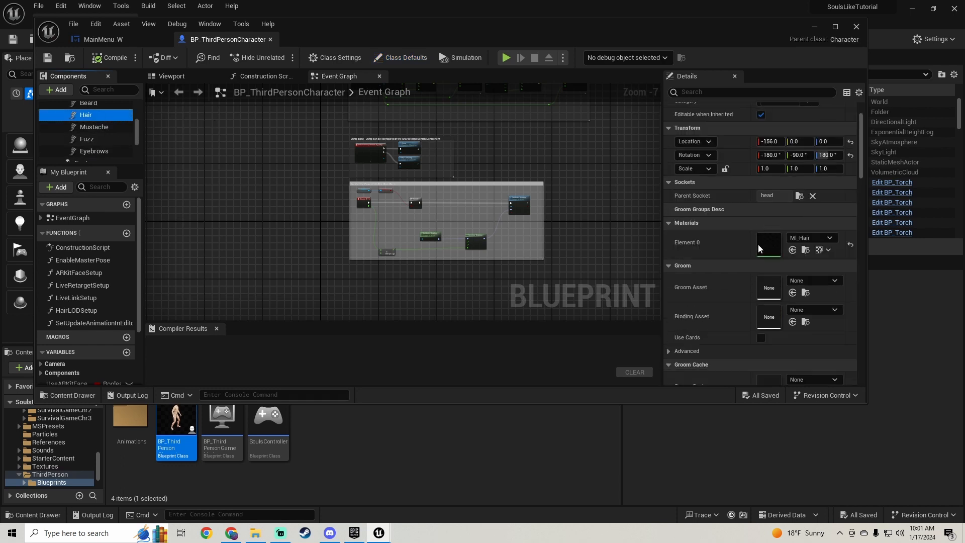
left_click(833, 26)
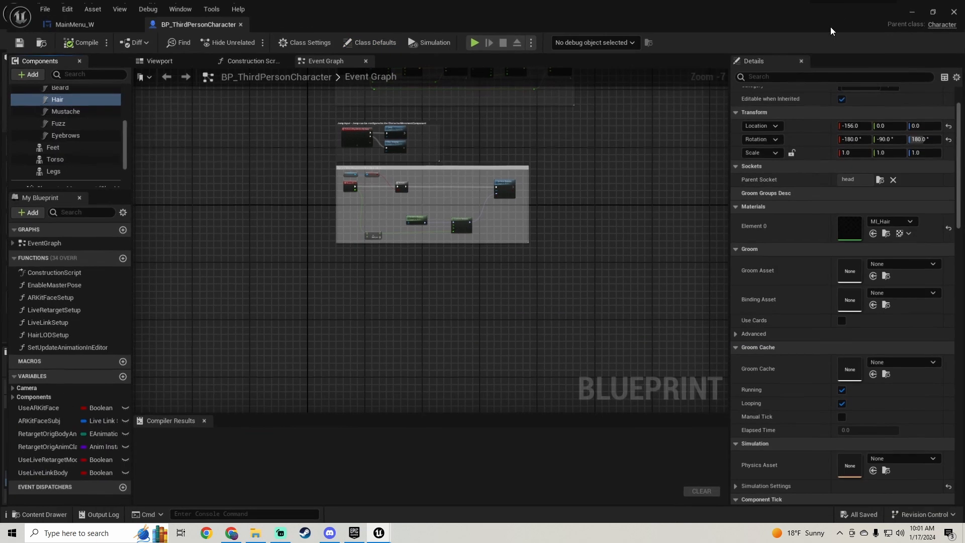
left_click(949, 227)
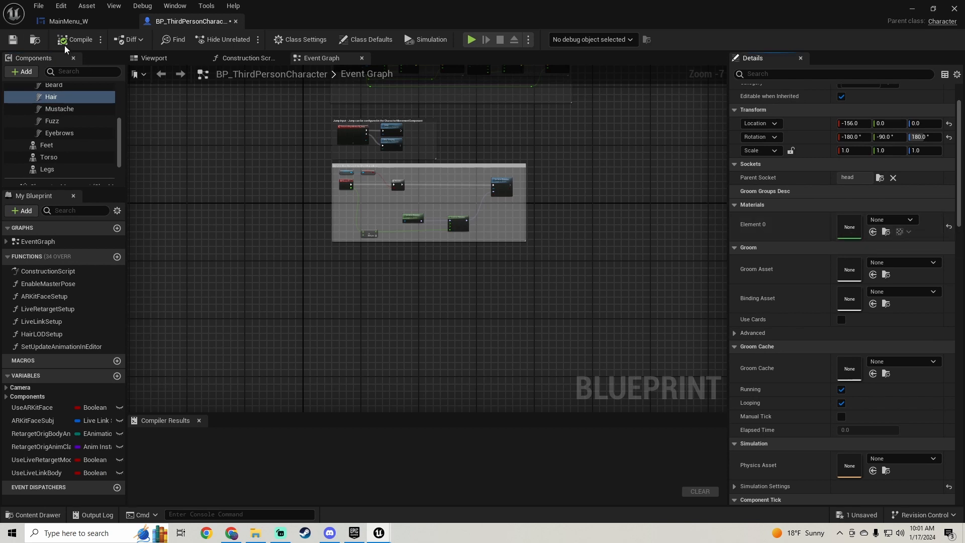
left_click(914, 8)
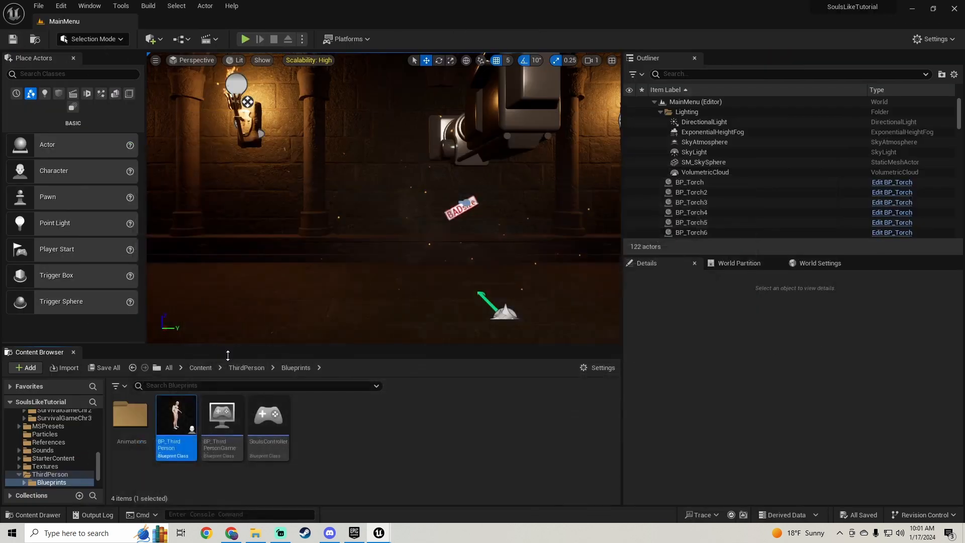
Open the Hair2 groom asset from the CustomHair/Hair2 folder.
scroll(55, 462, "up", 8)
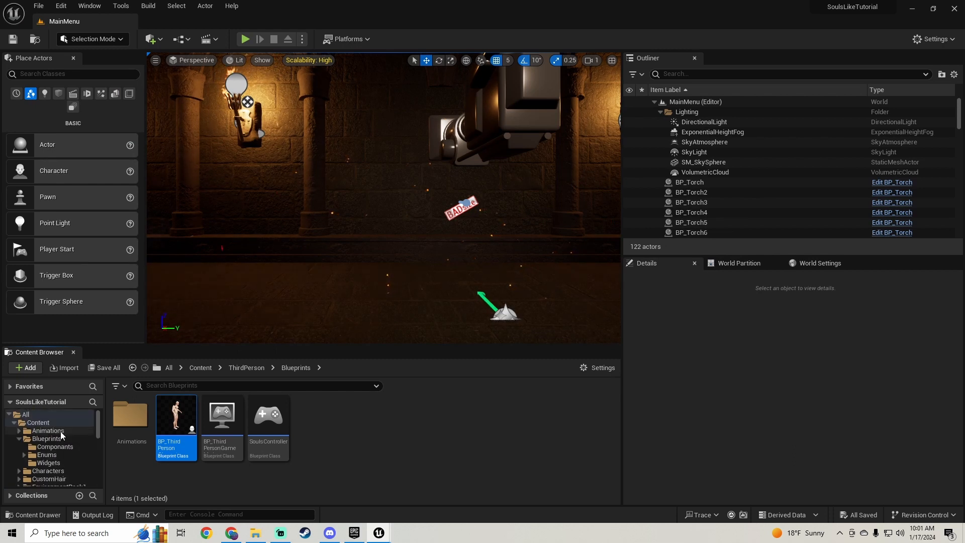
scroll(60, 443, "down", 2)
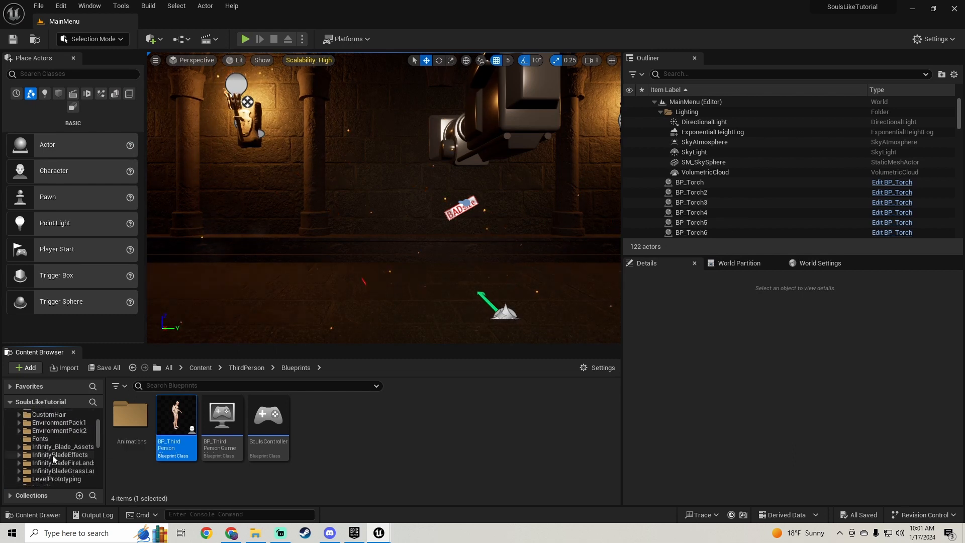
scroll(51, 442, "up", 2)
left_click(50, 446)
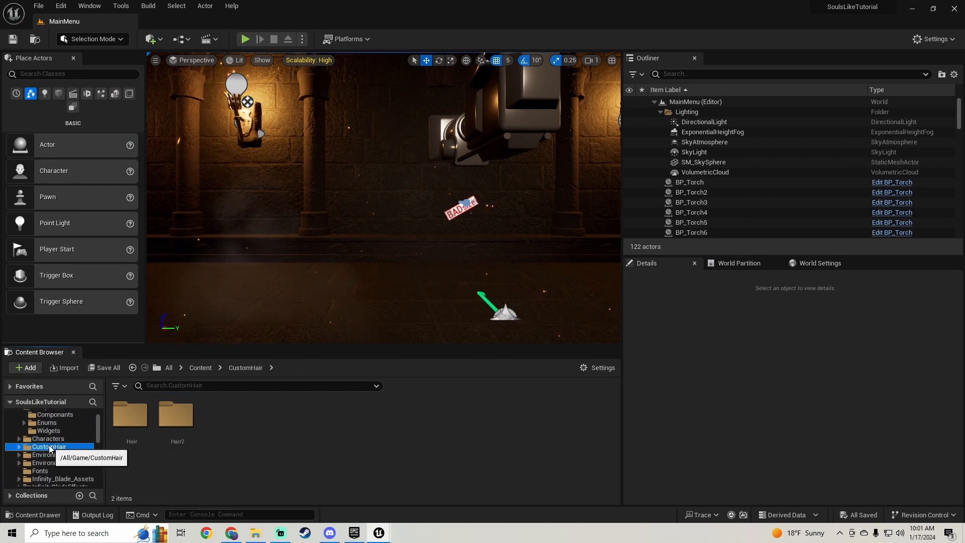
double_click(170, 429)
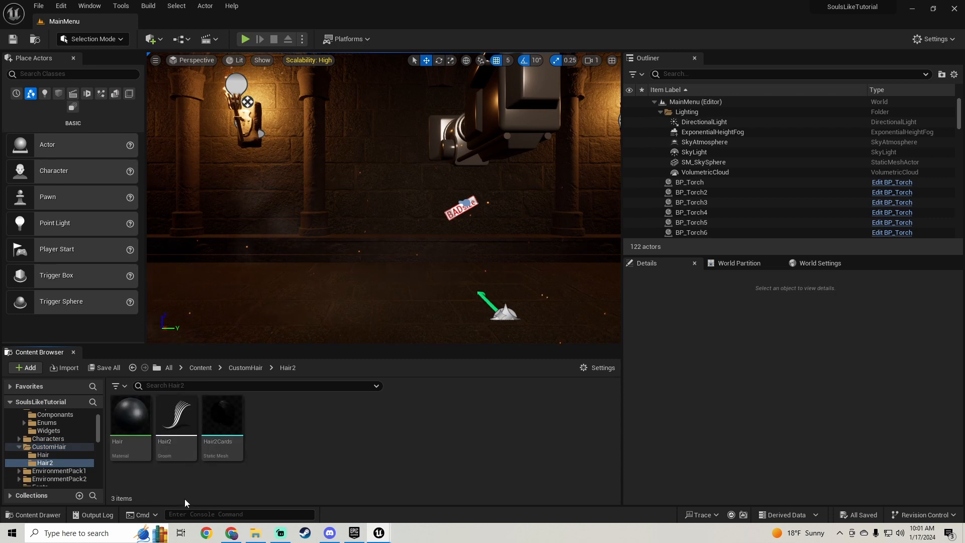
double_click(185, 447)
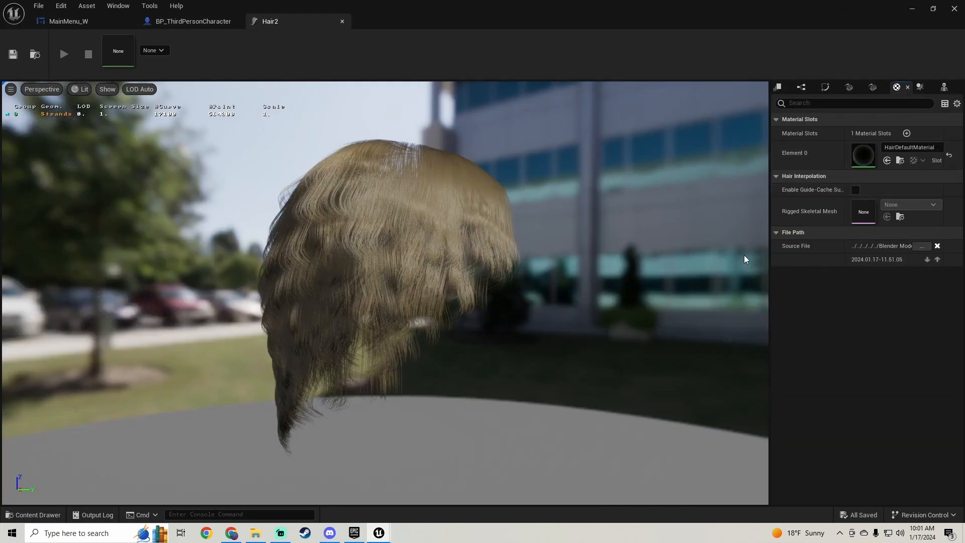
Inspect the groom from several angles and set its strands material to slot 0 - Material.
left_click_drag(438, 224, 459, 239)
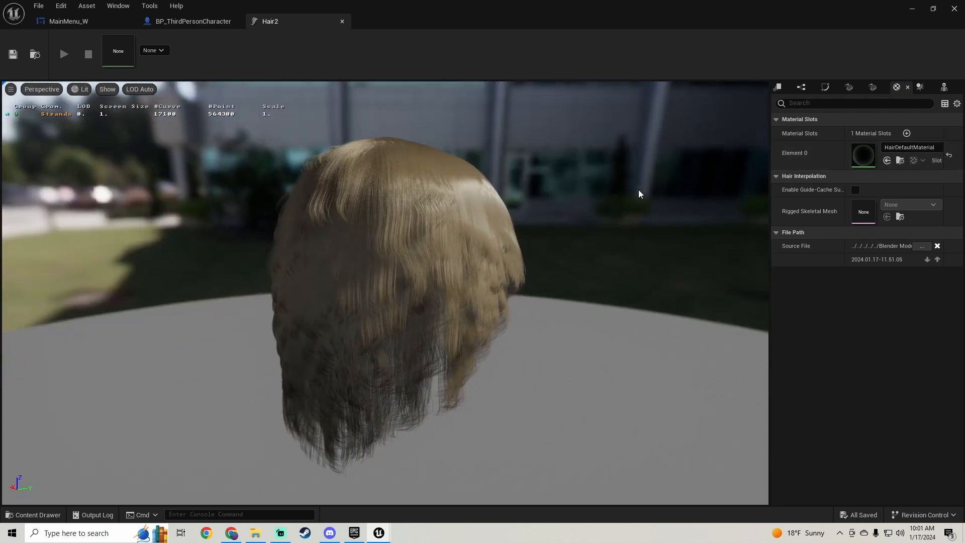
left_click_drag(439, 199, 369, 202)
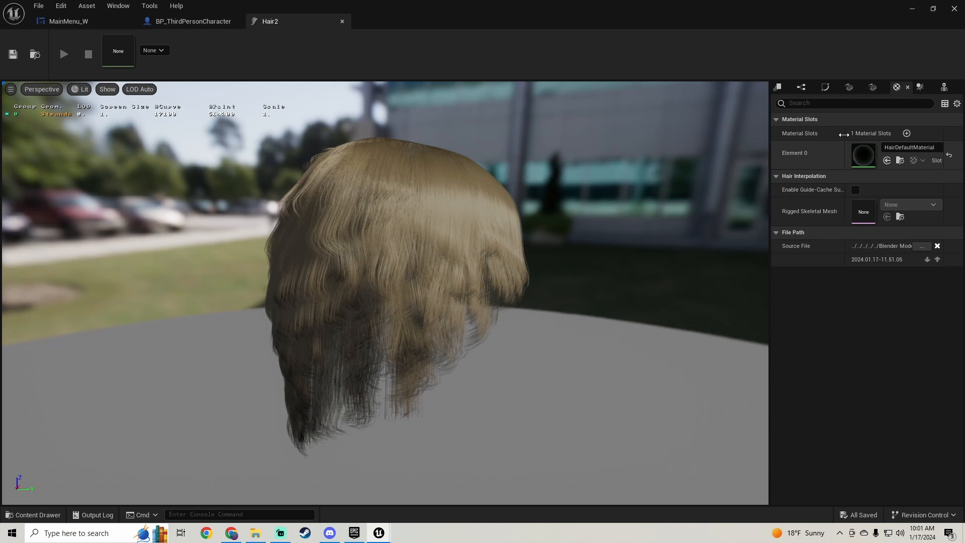
left_click(776, 90)
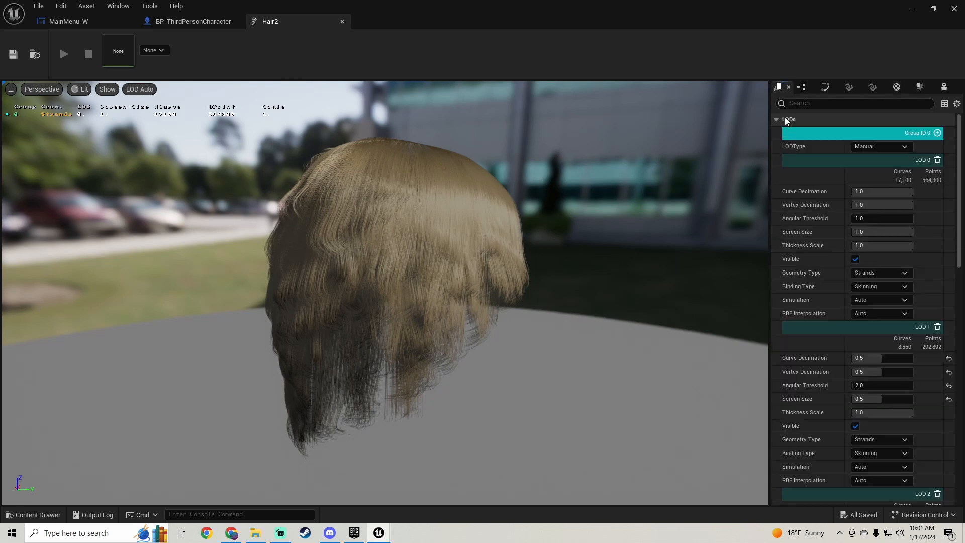
left_click(827, 92)
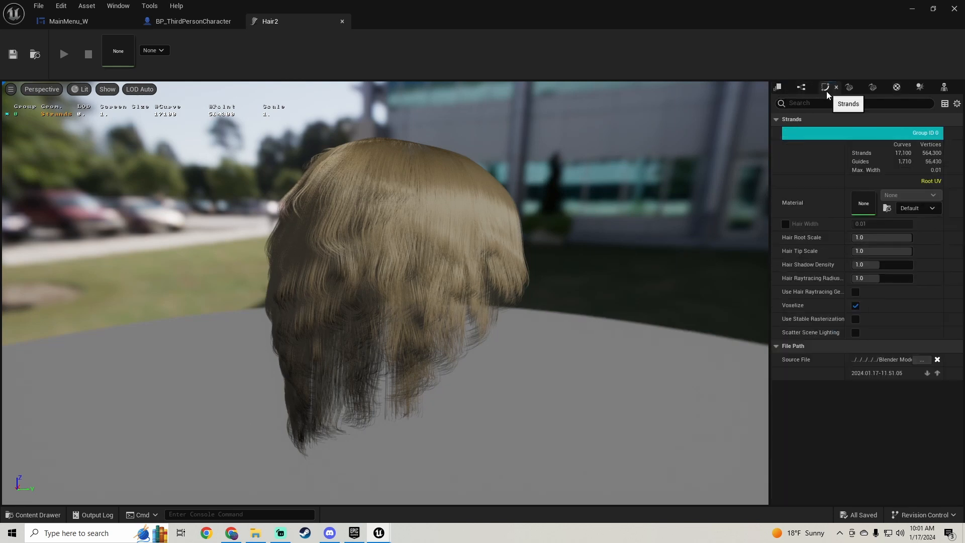
left_click(931, 209)
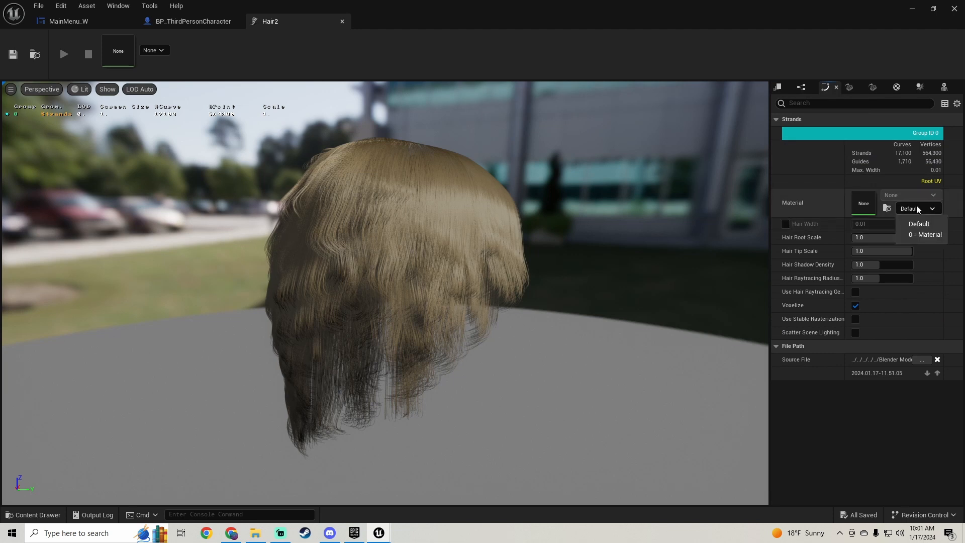
left_click(926, 235)
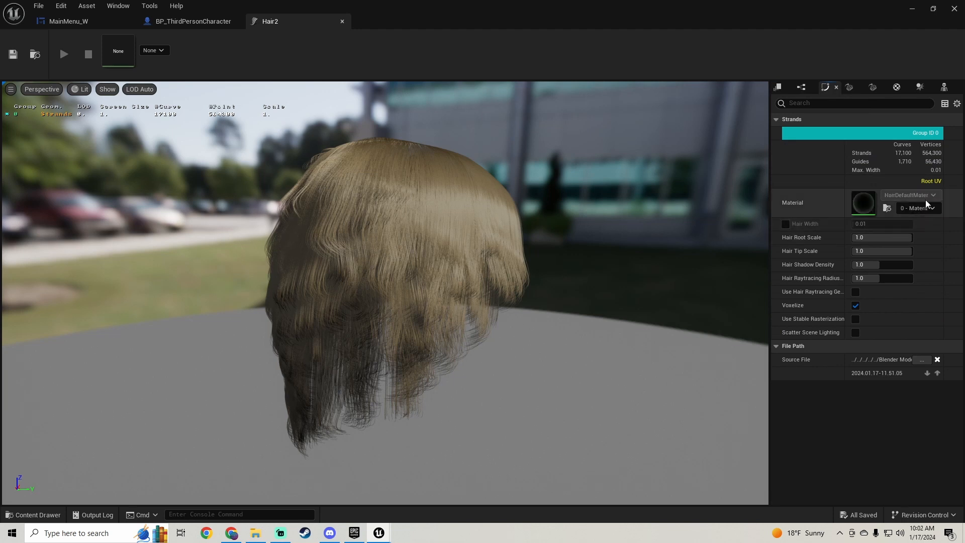
Add a second material slot to the Hair2 groom, assign HairDefaultMaterial to it, and save the groom.
left_click(895, 89)
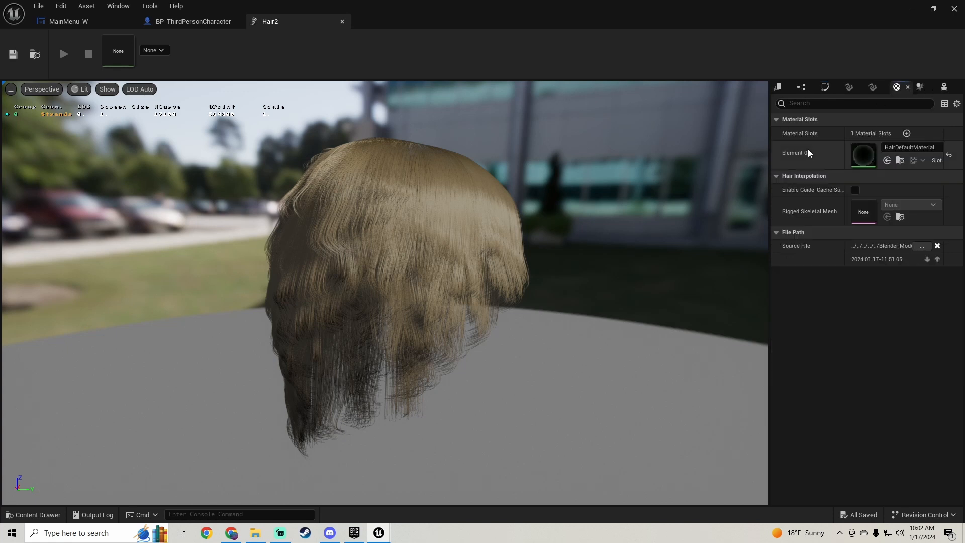
left_click(906, 134)
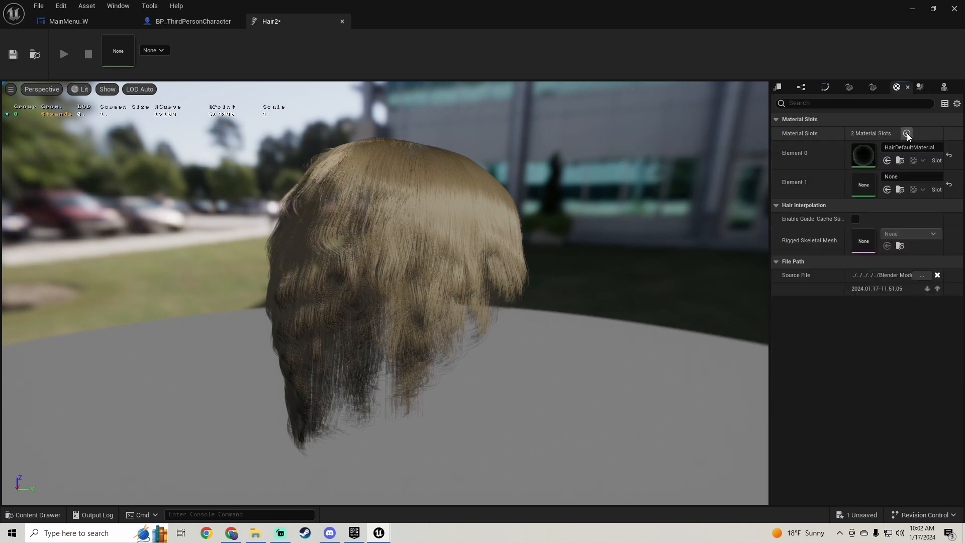
left_click(908, 174)
left_click(908, 174)
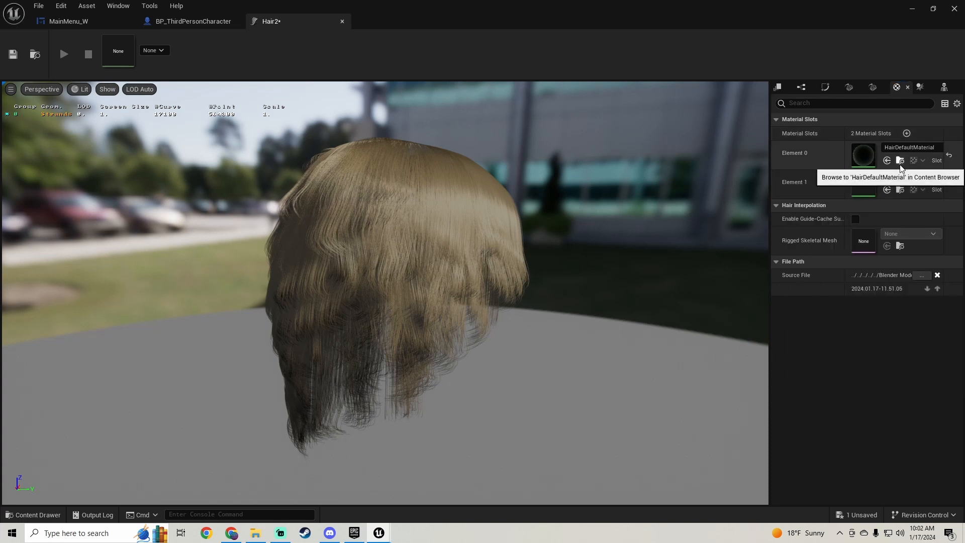
left_click(887, 190)
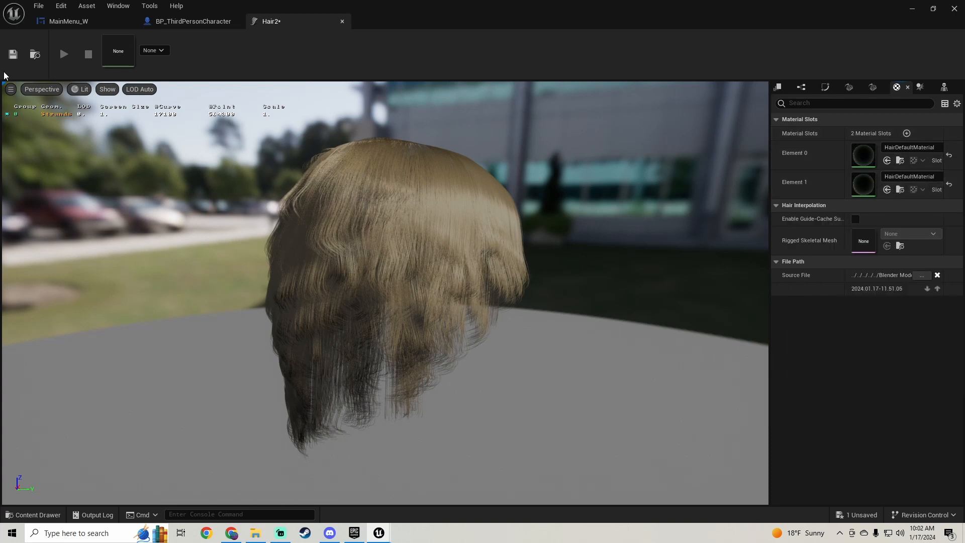
left_click(910, 9)
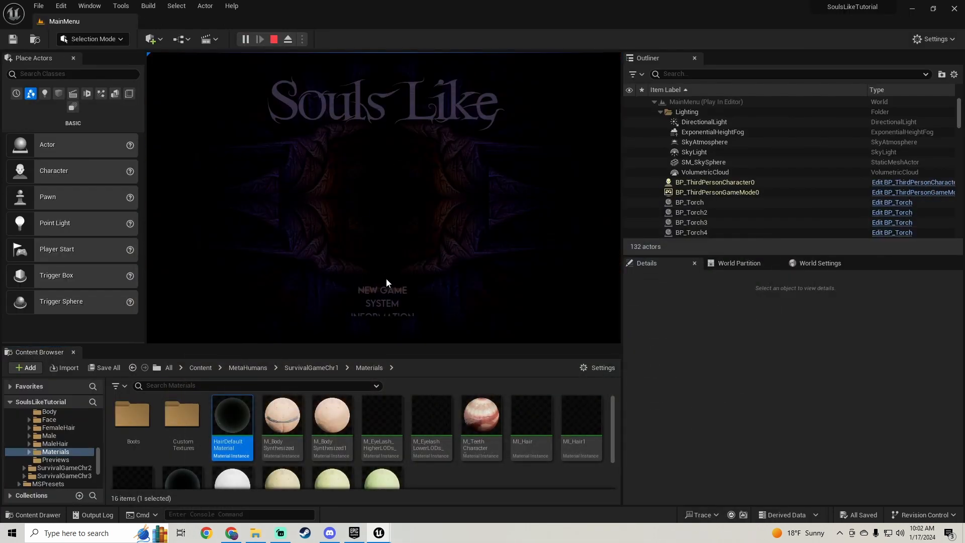
Play-test the character creator: apply the custom hair to the male character, rotate him to check its material and stop playing.
left_click(387, 287)
left_click(390, 283)
left_click(244, 252)
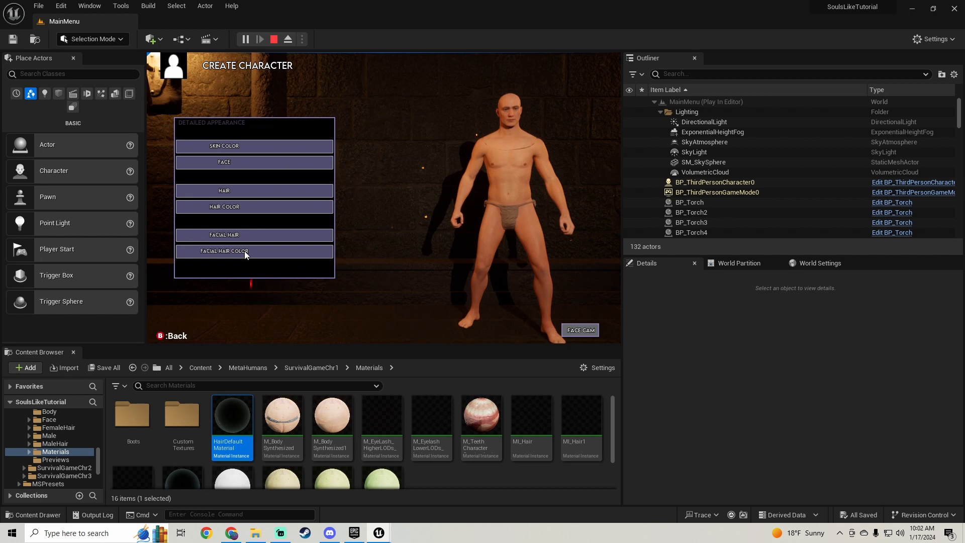
left_click(257, 162)
left_click_drag(539, 173, 684, 172)
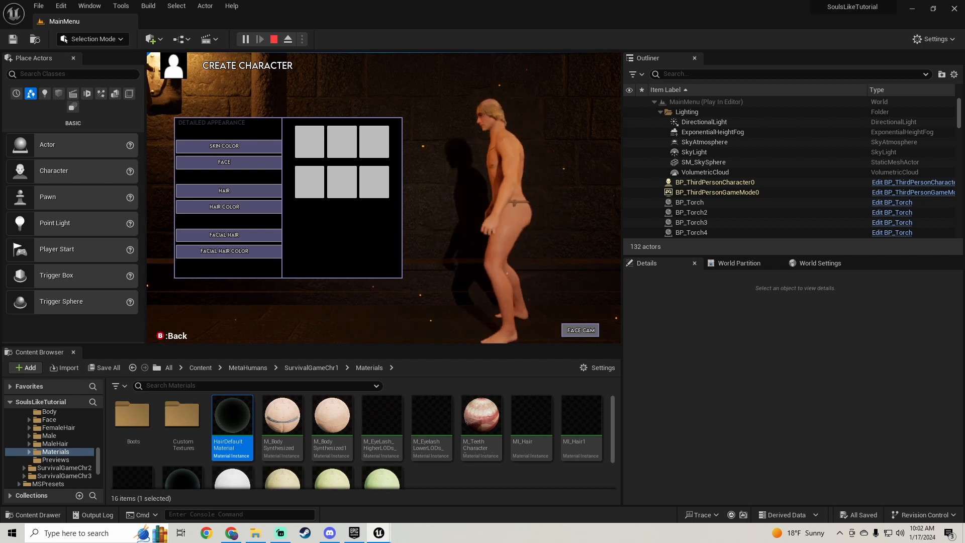
key("Escape")
Search the MetaHumans folder for "hair card" and duplicate the MI_Hair_Cards material instance in Common/Materials.
mouse_move(380, 534)
left_click(429, 490)
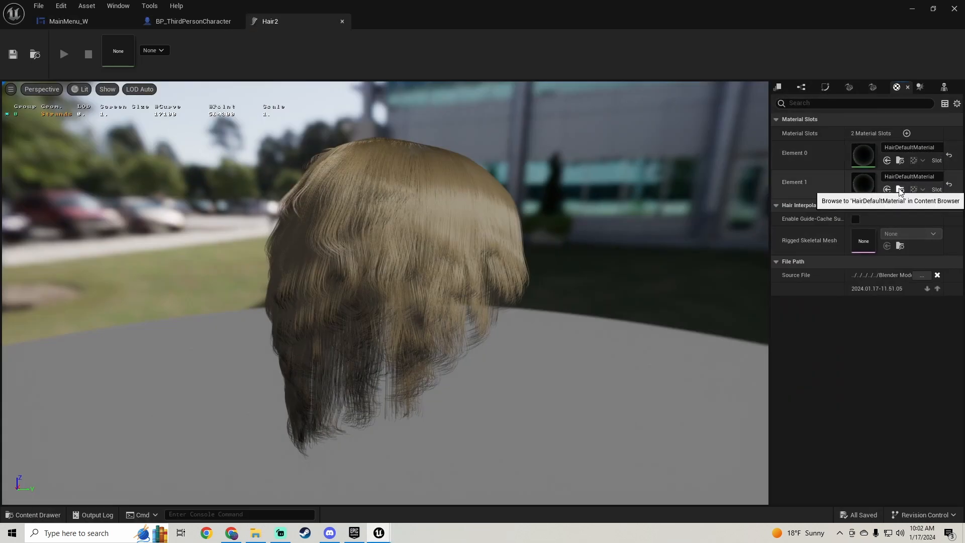
left_click(932, 9)
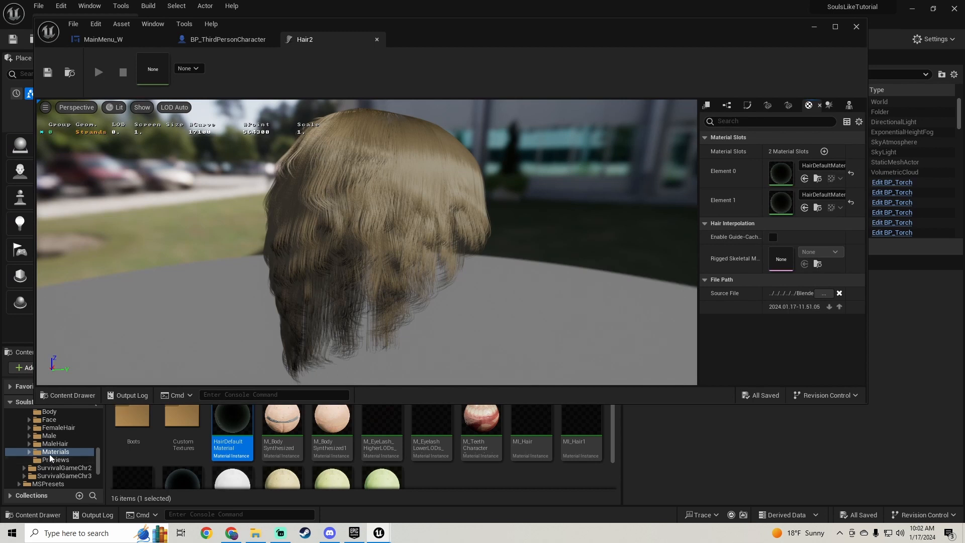
scroll(51, 457, "up", 5)
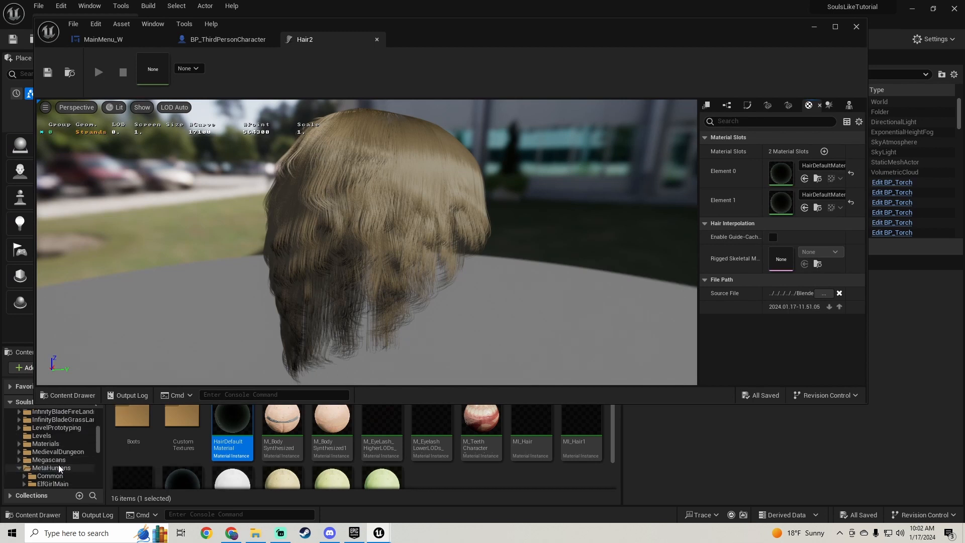
left_click(52, 468)
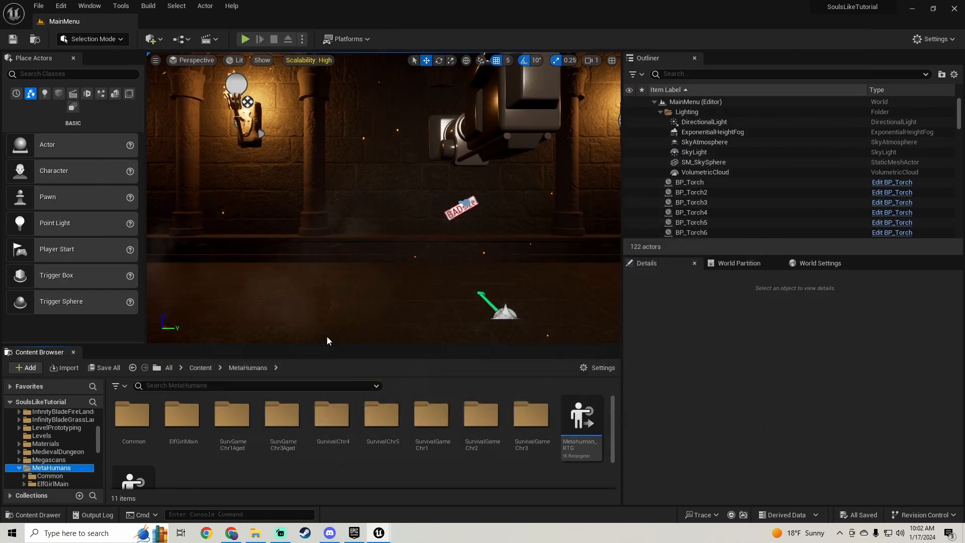
left_click(192, 385)
type("hair card")
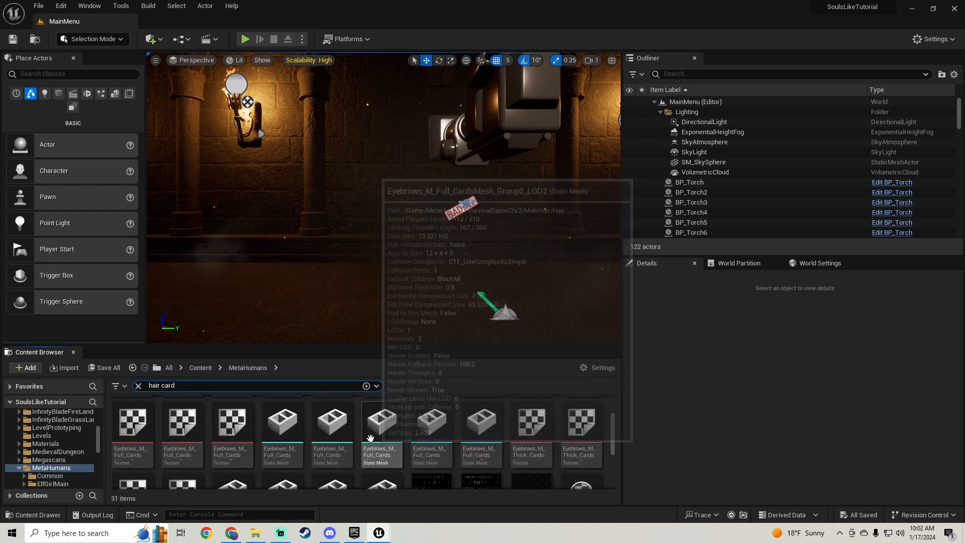
scroll(367, 441, "down", 3)
scroll(355, 448, "up", 2)
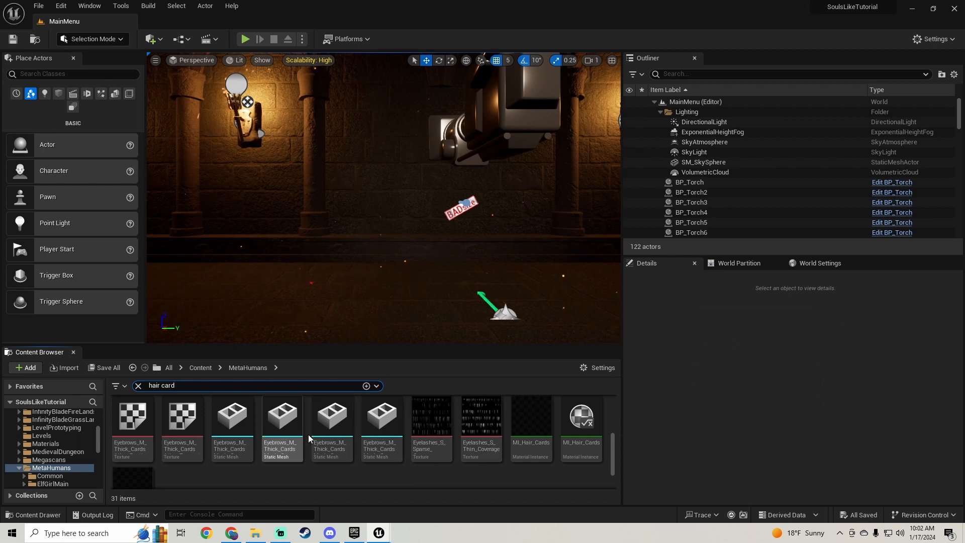
right_click(526, 445)
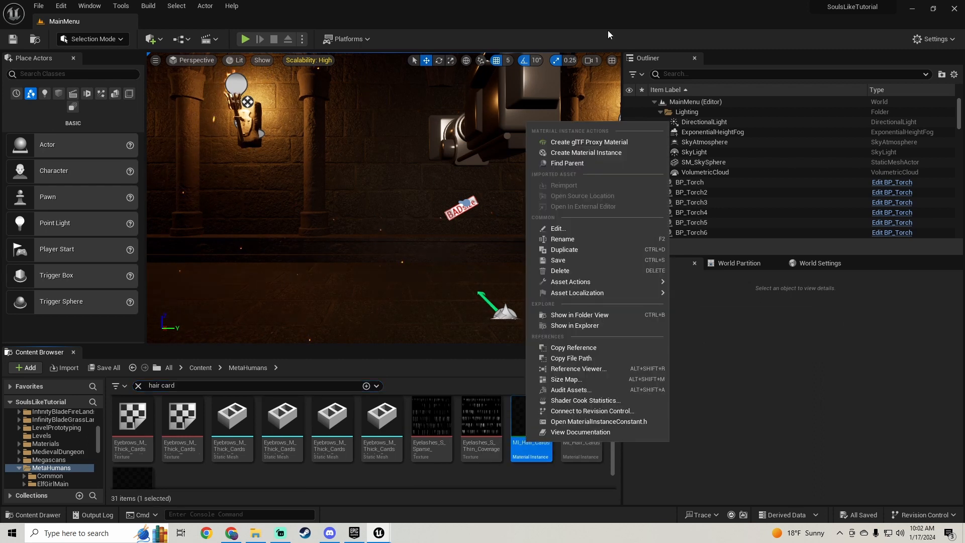
left_click(552, 251)
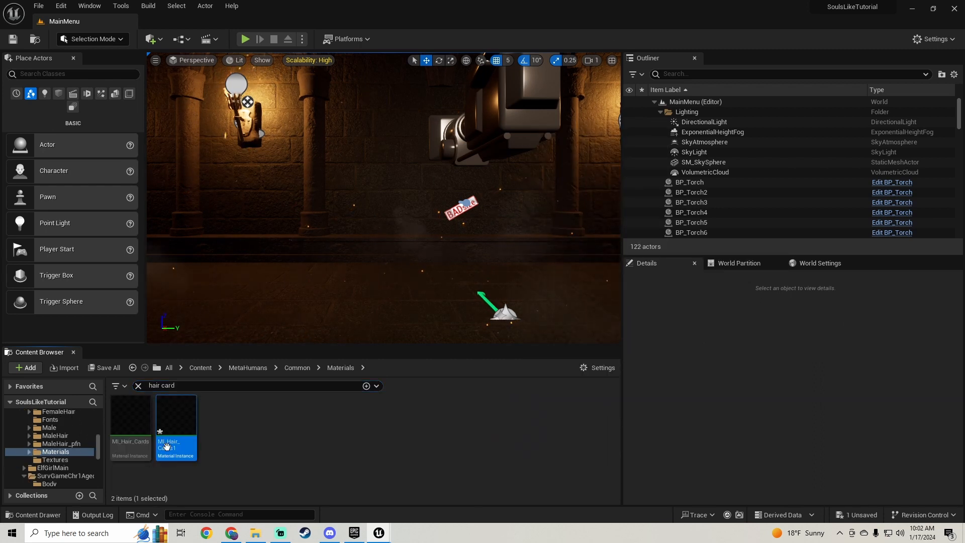
Rename the duplicated hair card material instance as CustomHairCard_MI and save it.
left_click(168, 444)
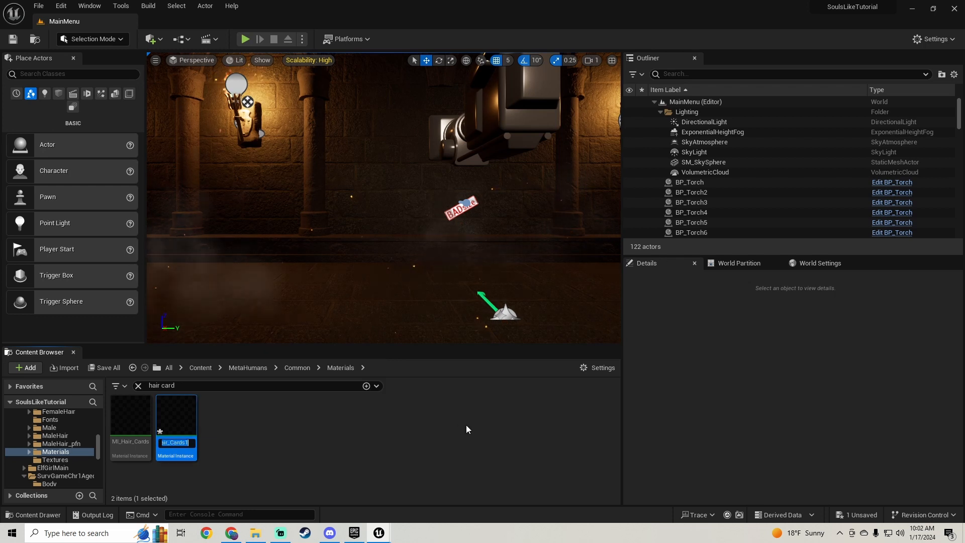
type("MI_CustomHair")
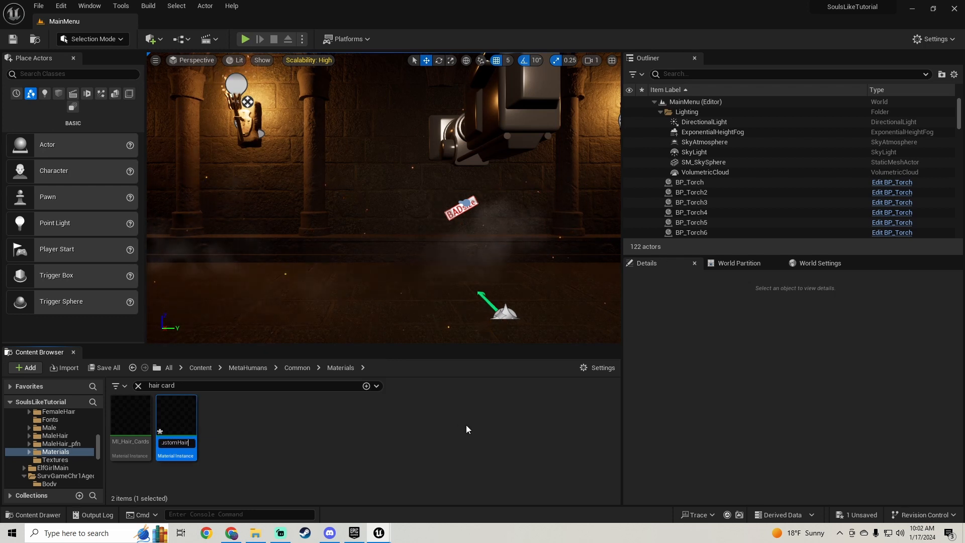
type("Card")
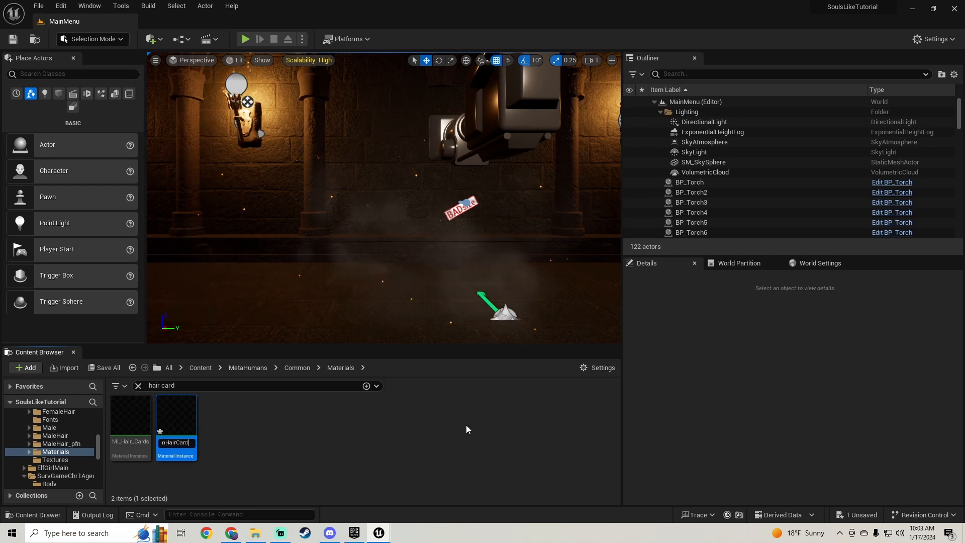
type("_MI")
key("Return")
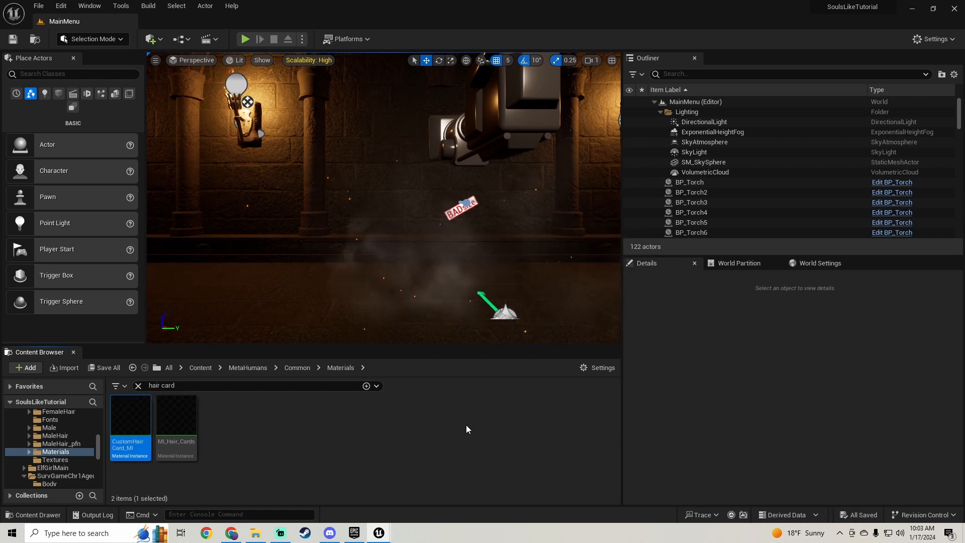
Review the parameters of CustomHairCard_MI and assign it to the second material slot of the Hair2 groom.
double_click(130, 422)
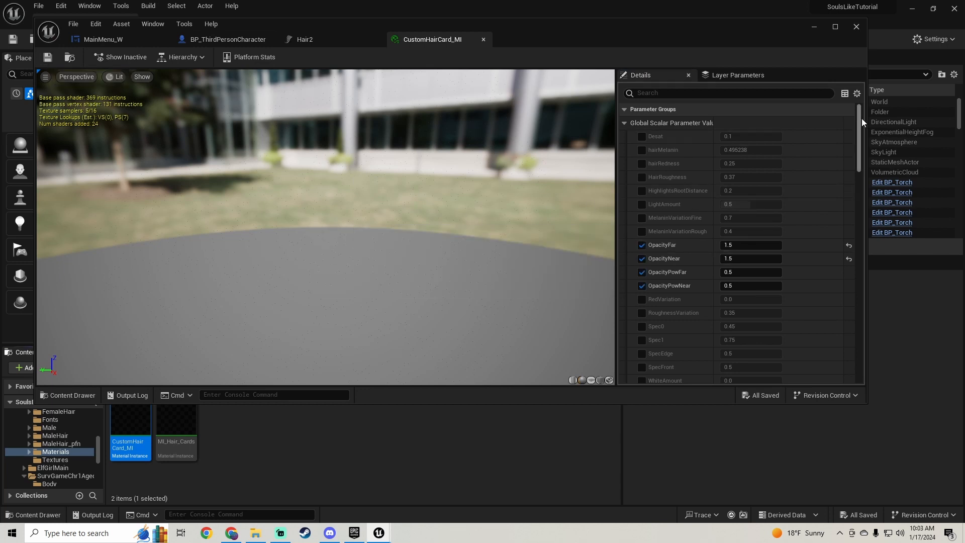
left_click_drag(860, 123, 844, 39)
left_click(334, 45)
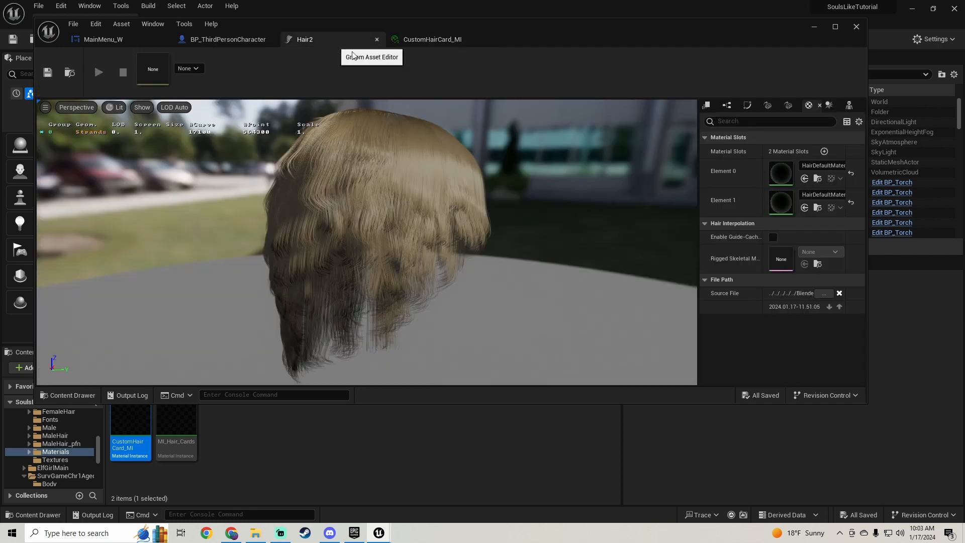
left_click(828, 196)
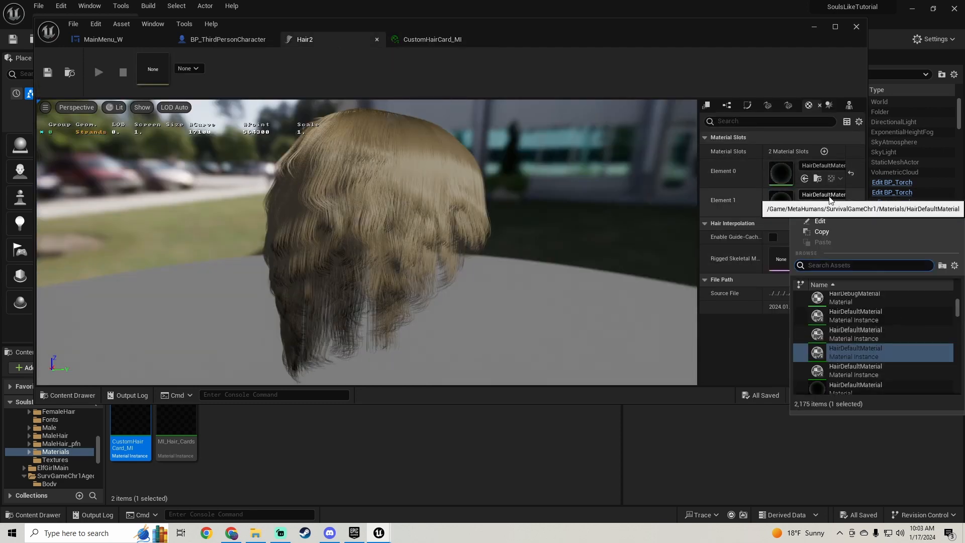
type("custom hair")
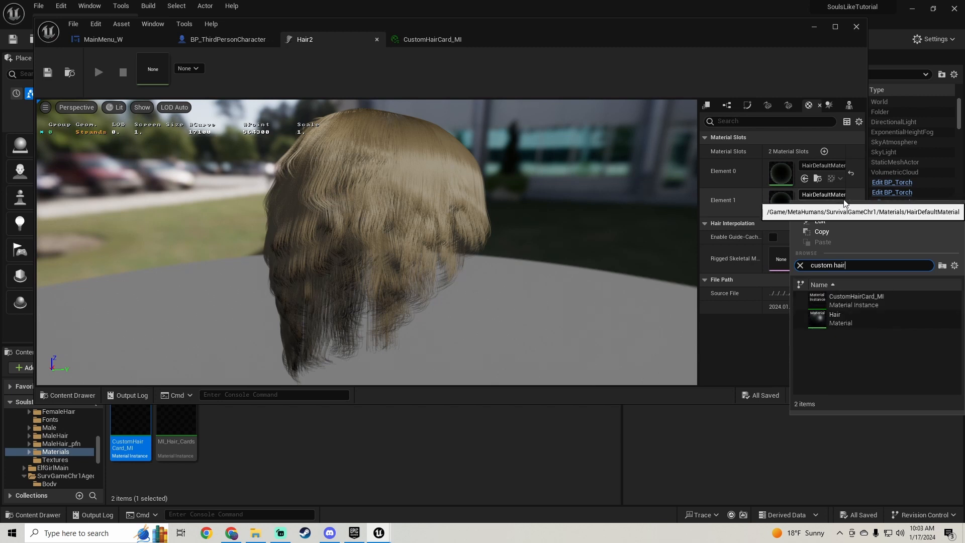
left_click(886, 295)
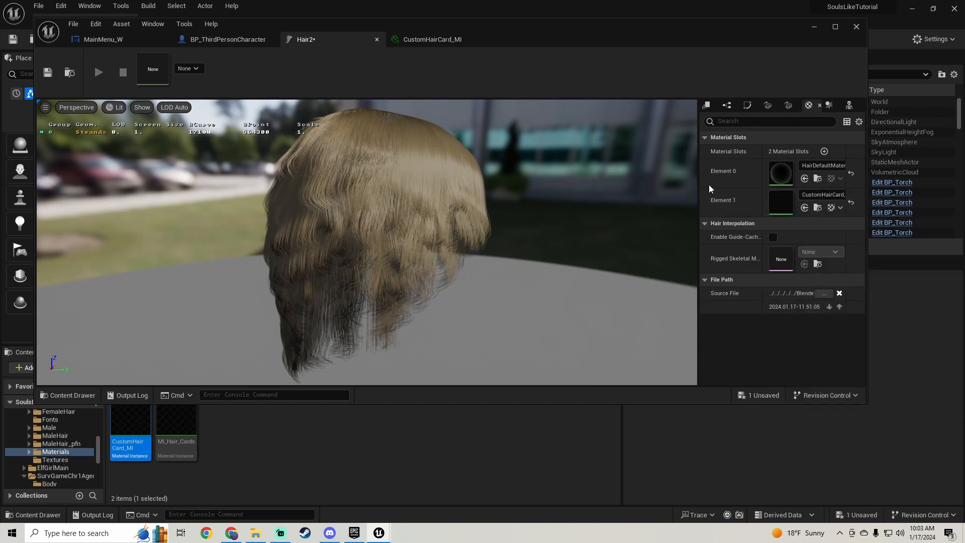
Set the source type of Cards 4 in the Hair2 groom to Imported and assign the Hair2Cards static mesh.
left_click(768, 105)
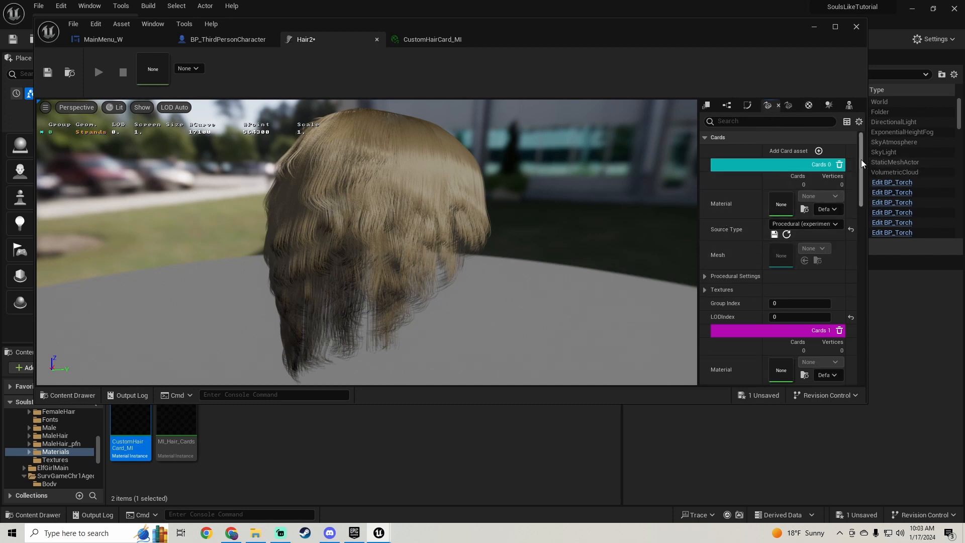
left_click_drag(861, 159, 867, 295)
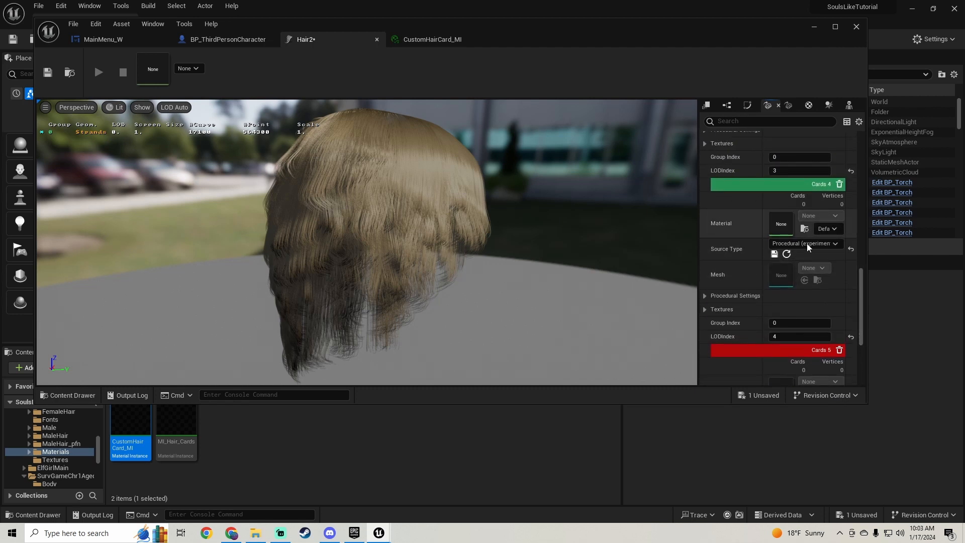
left_click(807, 246)
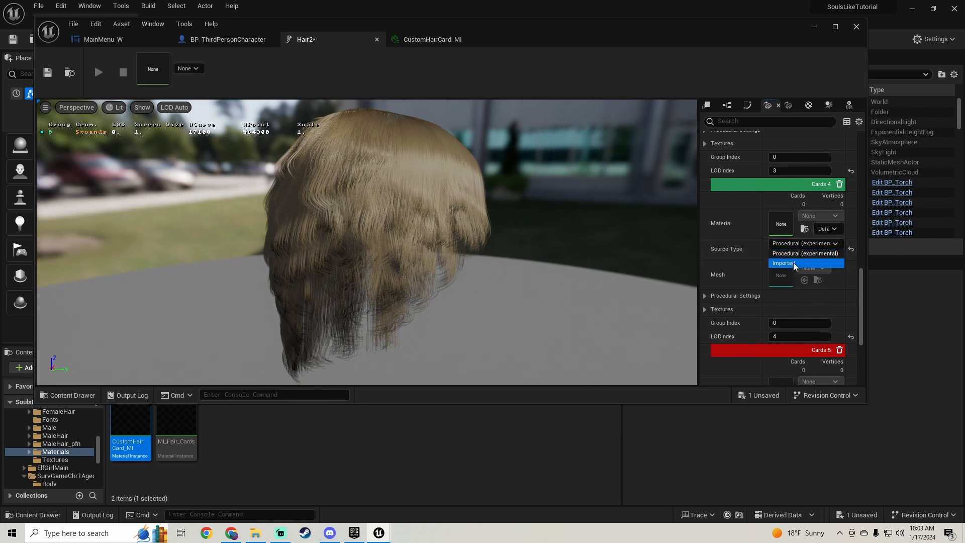
left_click(793, 262)
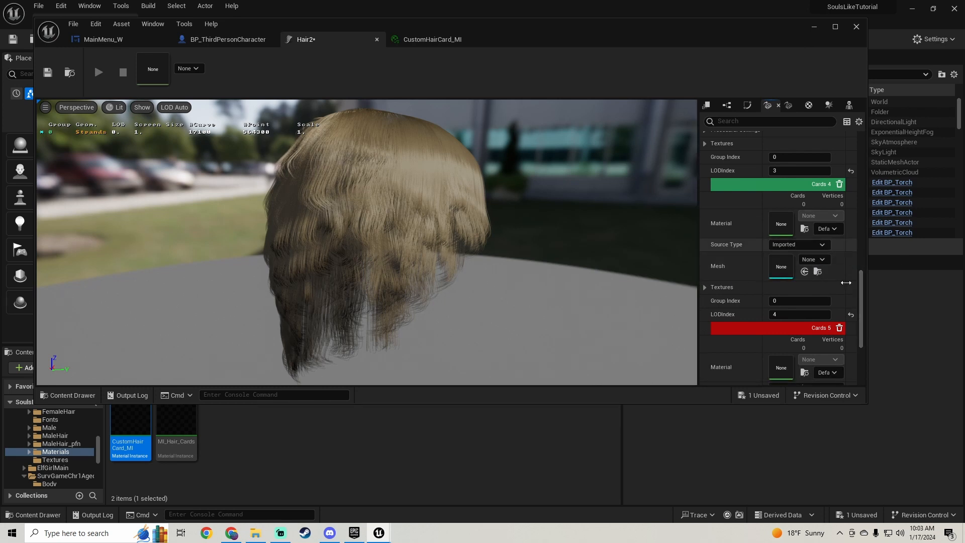
mouse_move(860, 300)
left_mouse_down()
mouse_move(860, 352)
mouse_move(861, 306)
left_mouse_up()
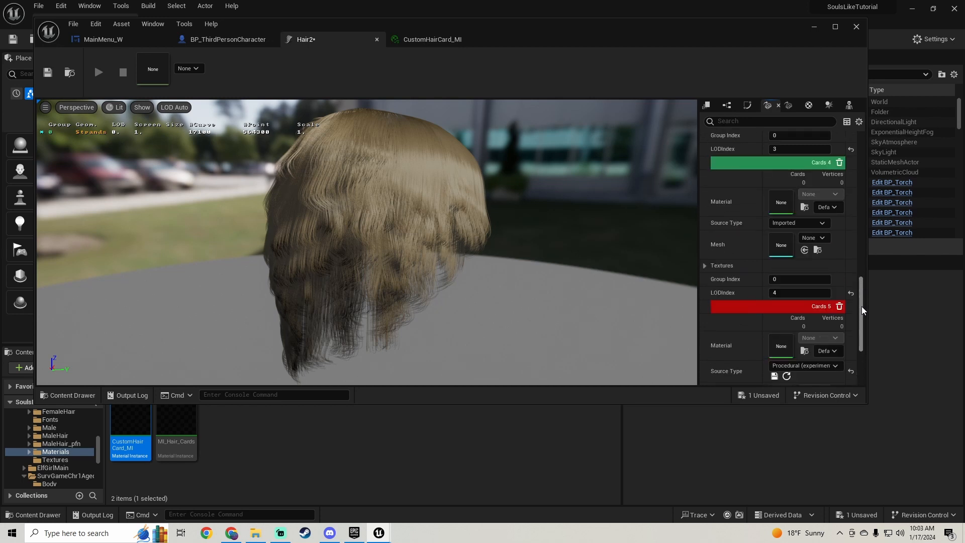
left_click(810, 238)
type("hair 2")
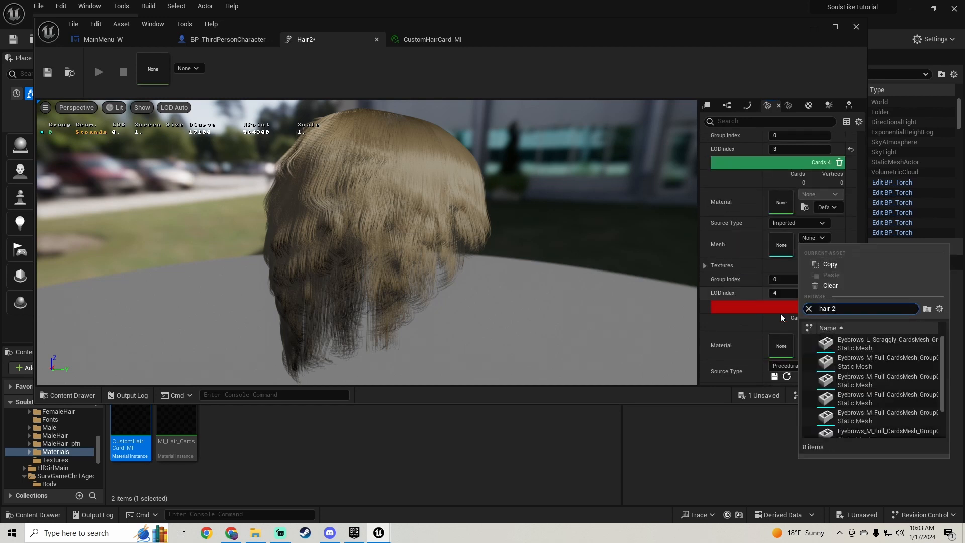
scroll(891, 373, "down", 2)
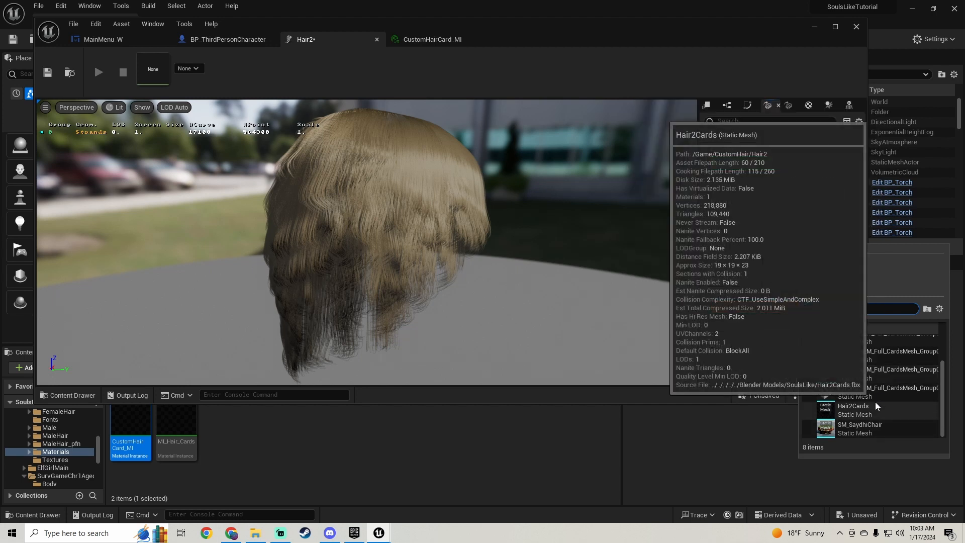
left_click(876, 407)
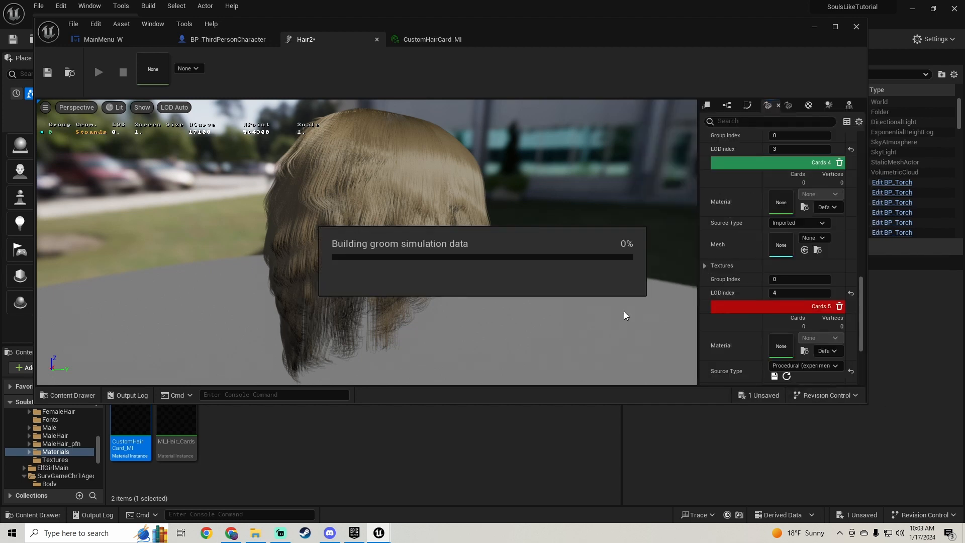
Set the geometry type of LOD 4 in the Hair2 groom to Cards.
left_click(705, 109)
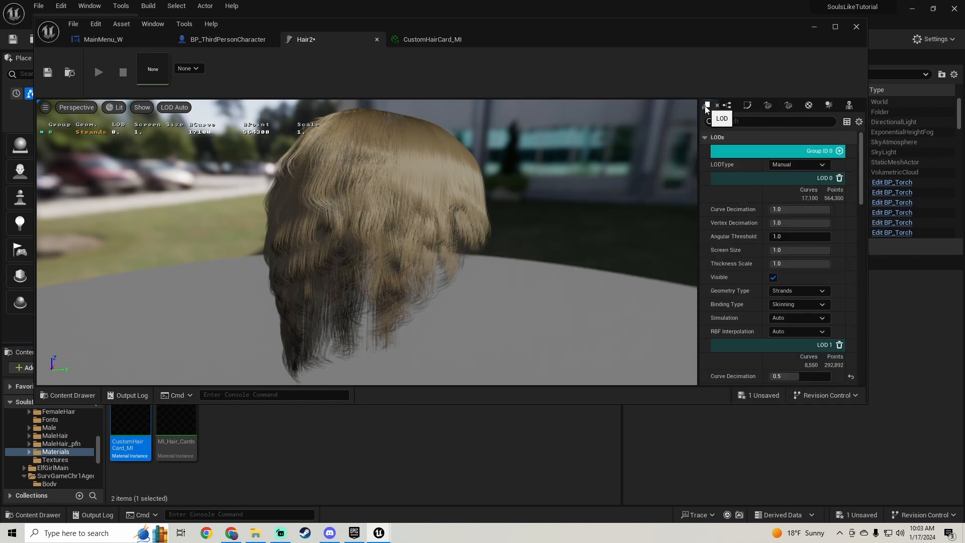
left_click_drag(861, 161, 852, 294)
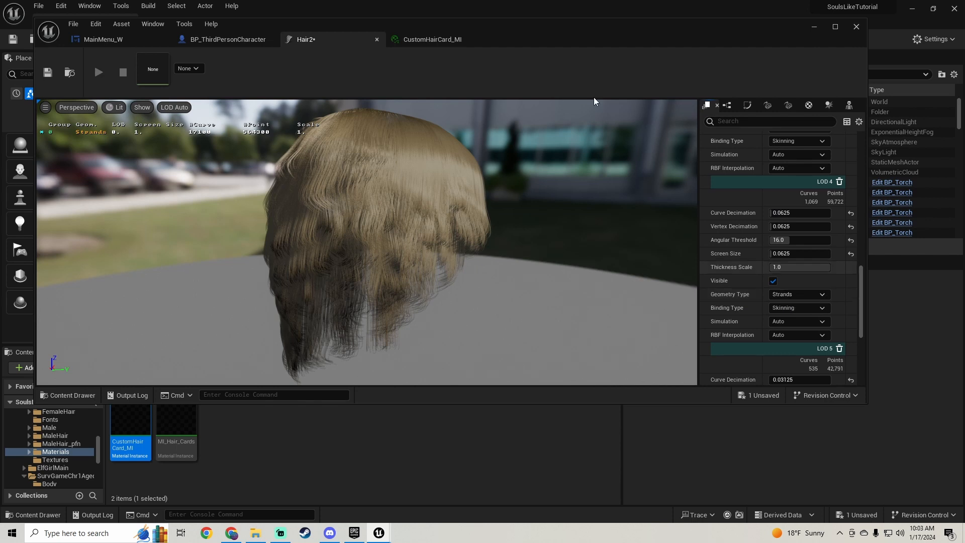
left_click_drag(562, 23, 547, 22)
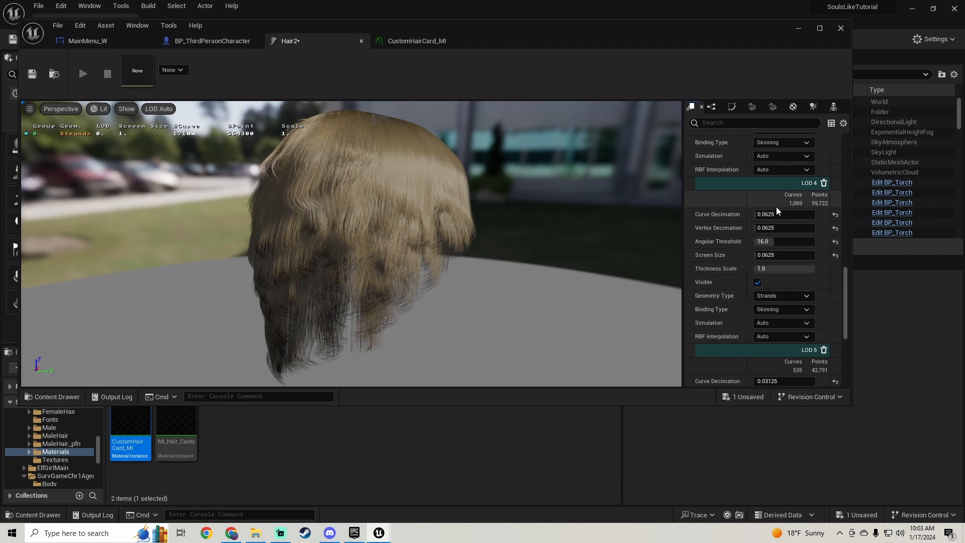
left_click(782, 297)
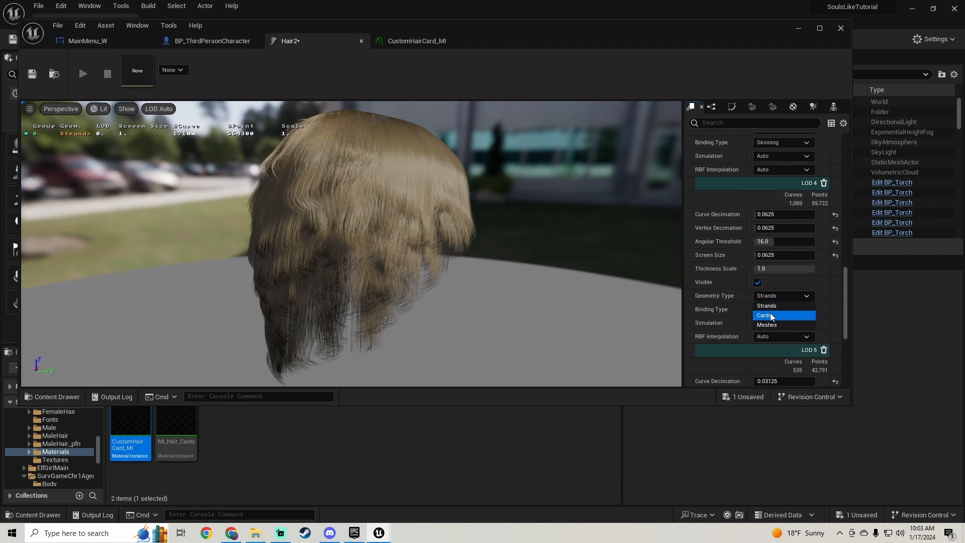
left_click(770, 315)
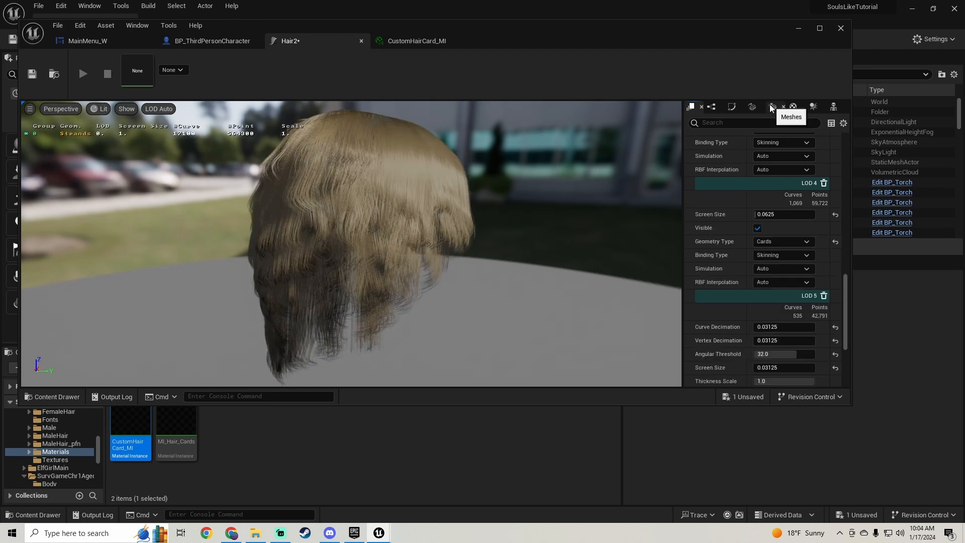
Assign HairDefaultMaterial to the second material slot of the Hair2 groom and save all changes.
left_click(792, 107)
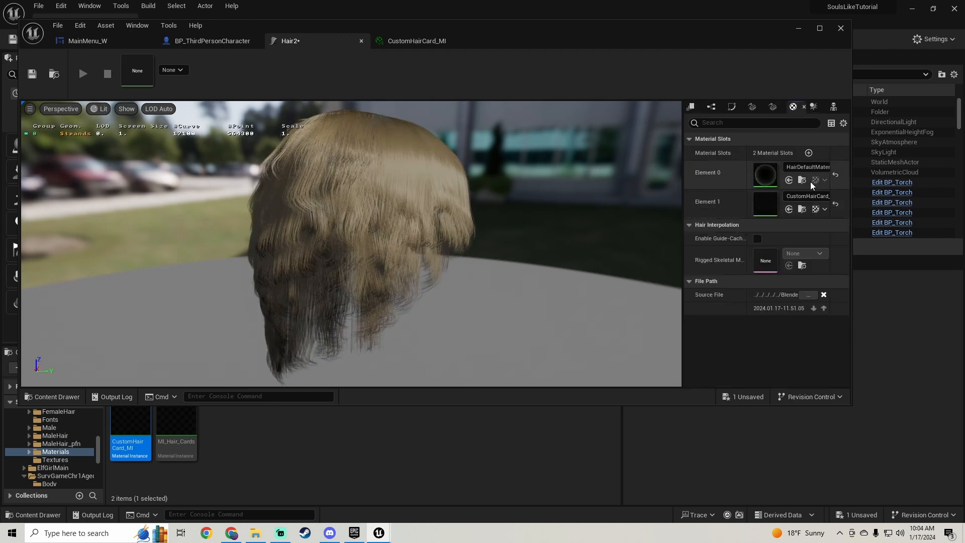
left_click(803, 180)
left_click(789, 209)
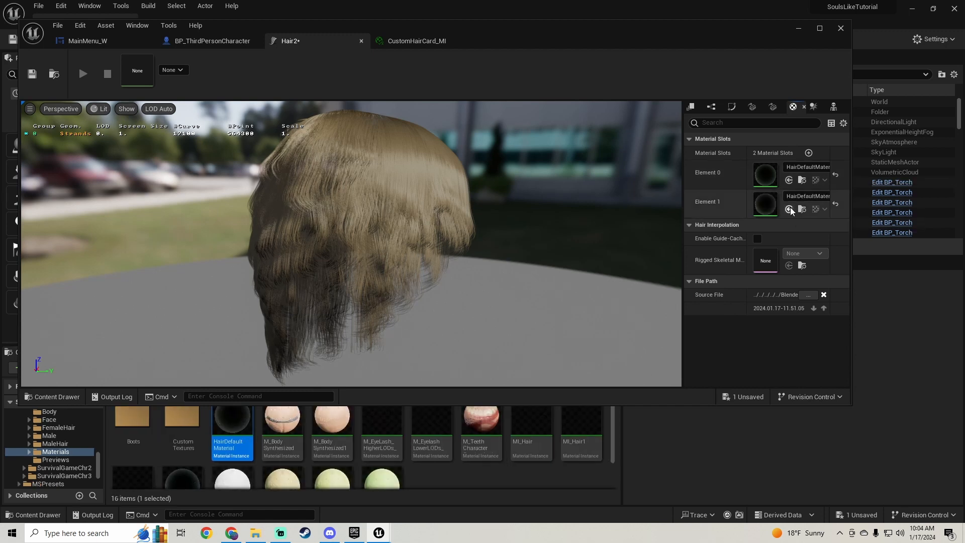
left_click(798, 30)
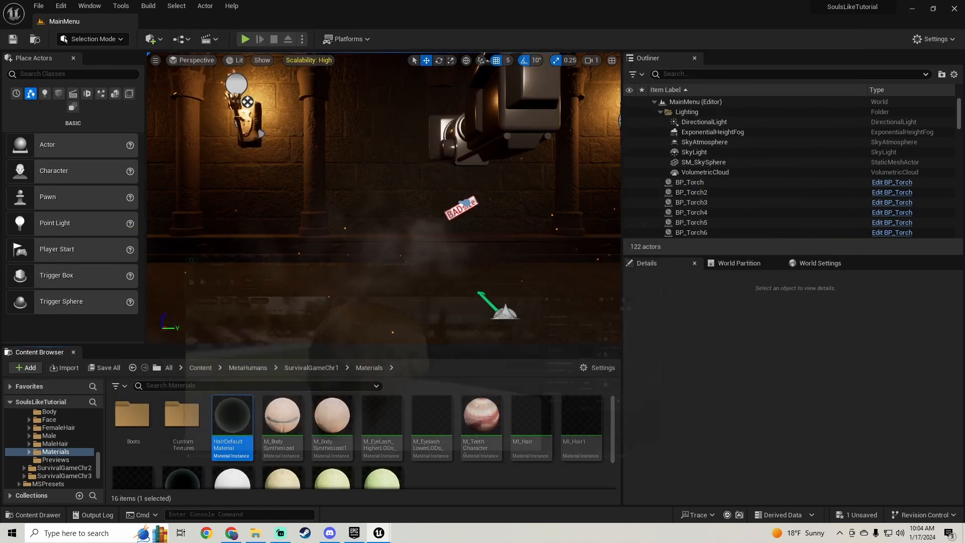
left_click(104, 368)
left_click(561, 380)
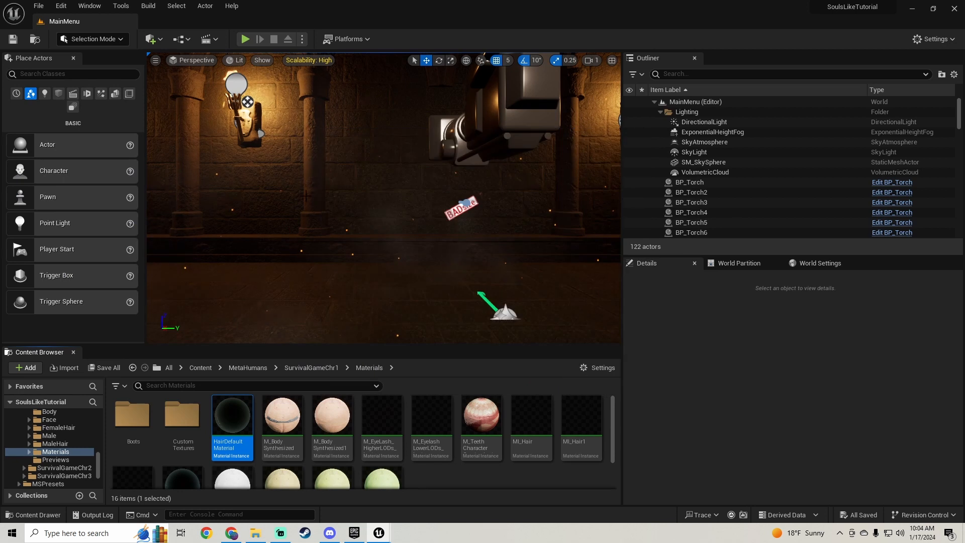
Play-test the character creator: apply the custom hair in the detailed appearance settings, rotate the male character and stop playing.
left_click(245, 39)
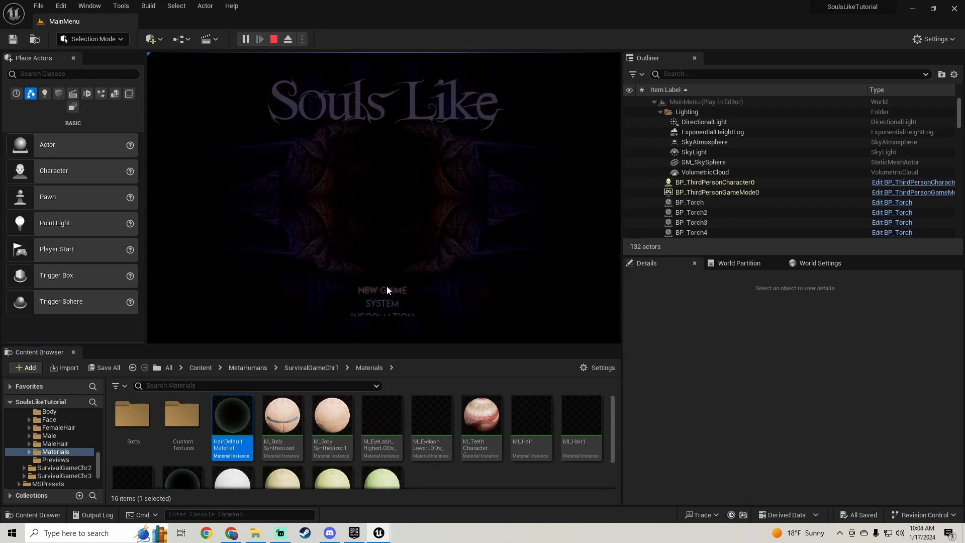
left_click(387, 286)
left_click(224, 167)
left_click(255, 252)
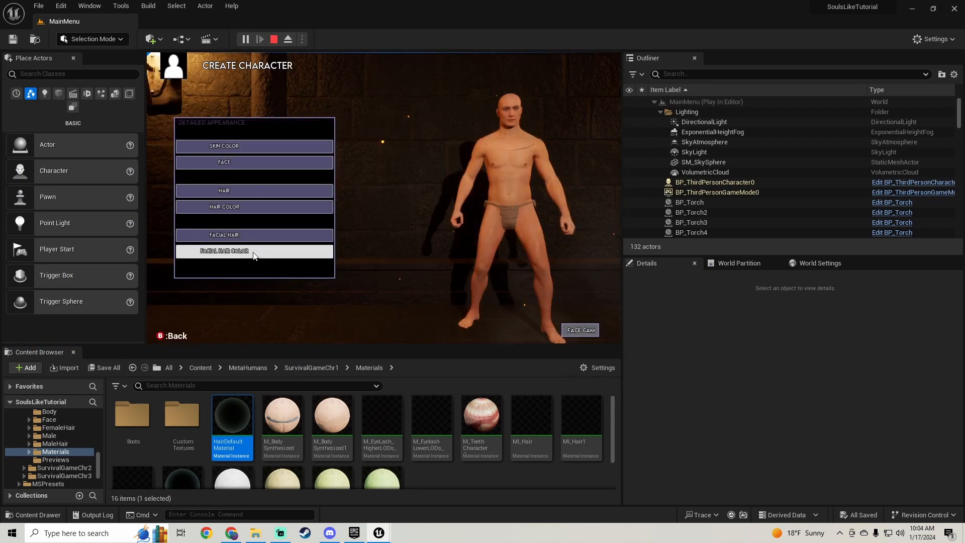
left_click(252, 190)
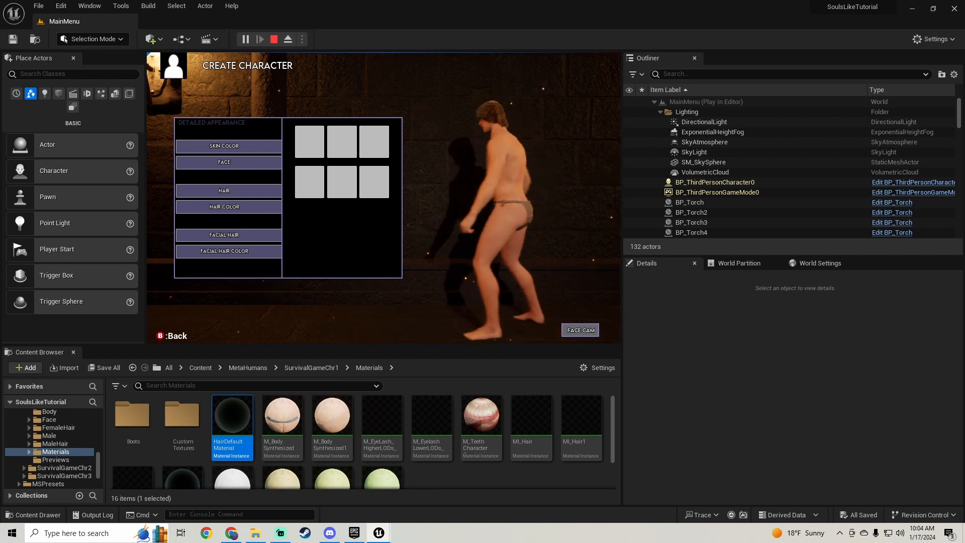
key("Escape")
Set the material of Cards 4 in the Hair2 groom to 1 - Material1 and save the groom.
mouse_move(387, 532)
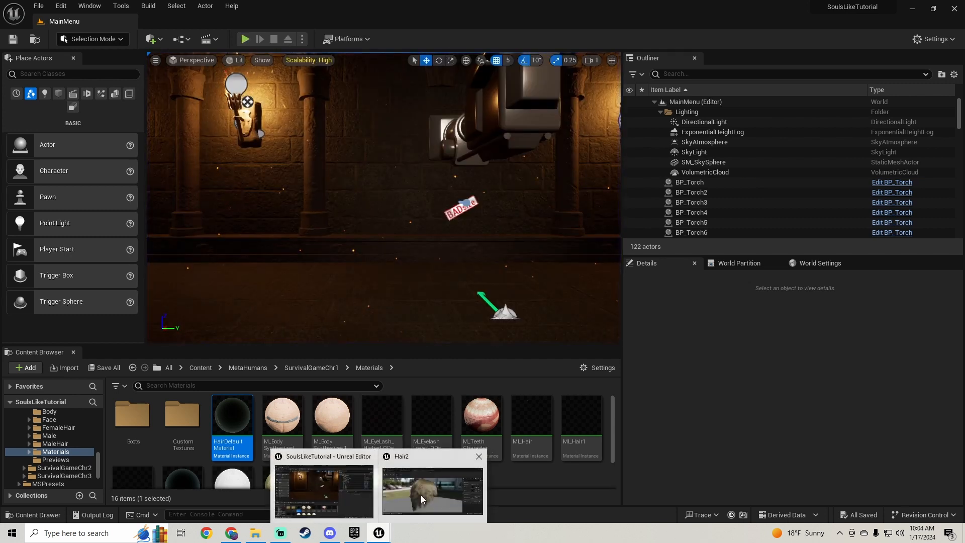
left_click(435, 486)
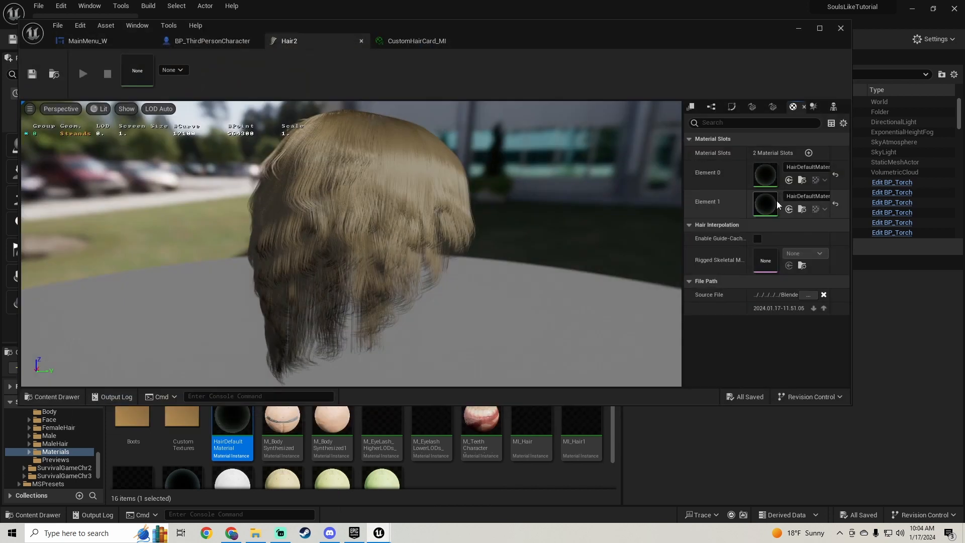
left_click(752, 107)
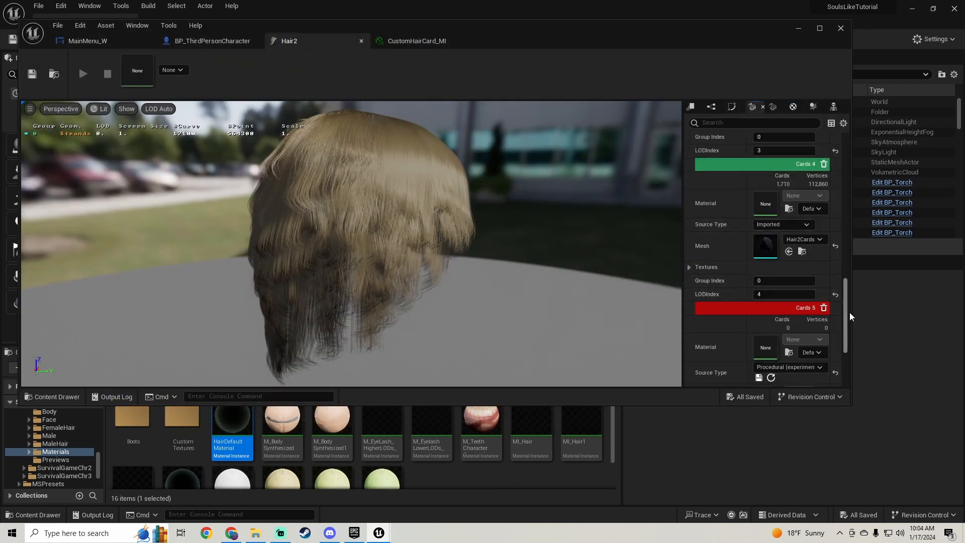
scroll(846, 322, "down", 4)
scroll(845, 322, "up", 4)
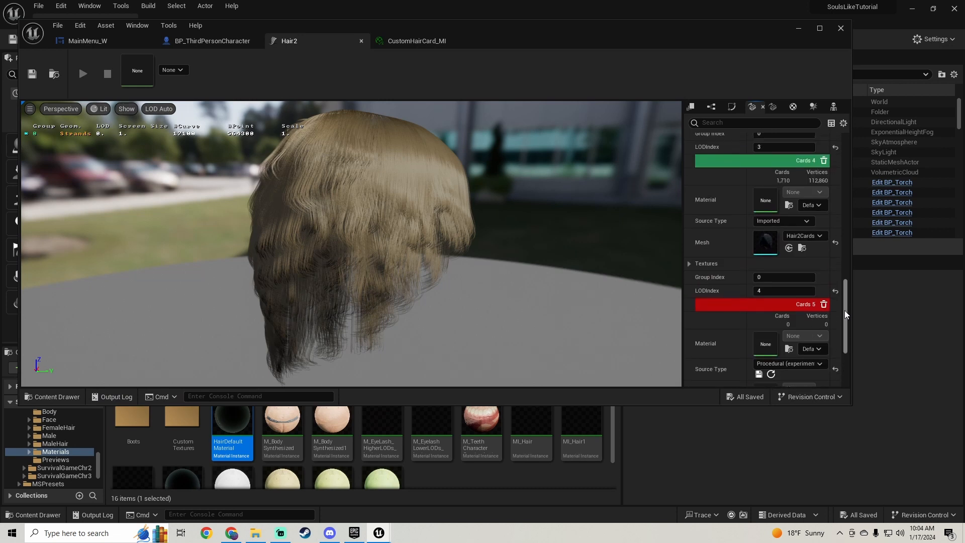
left_click(809, 214)
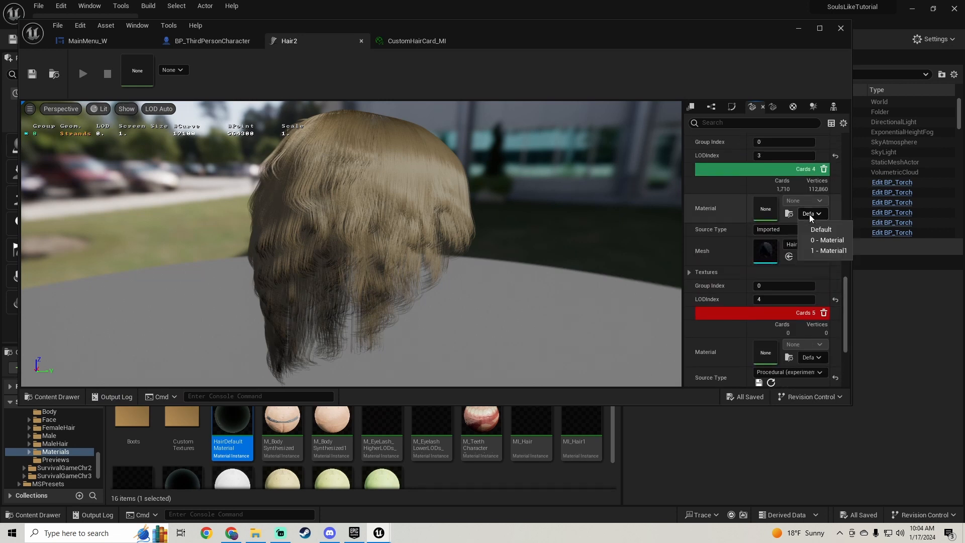
left_click(798, 29)
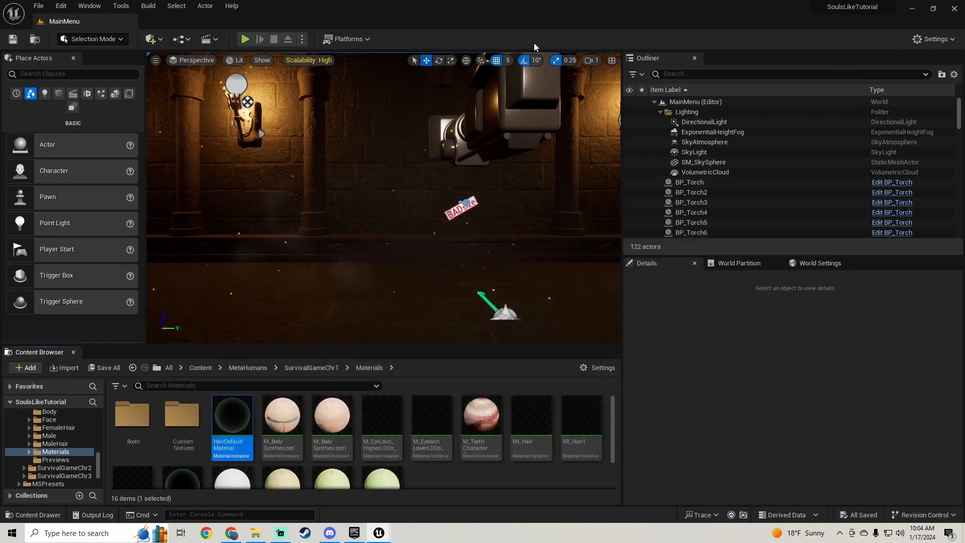
Play-test the third hair option on the rotated character with the new card material, stop playing and return to the Hair2 groom.
left_click(244, 40)
left_click(387, 289)
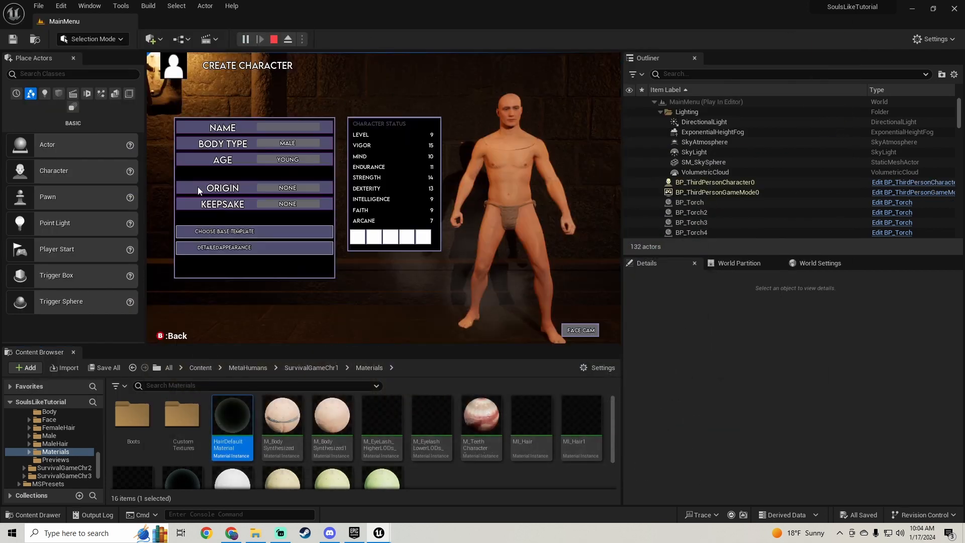
left_click(246, 248)
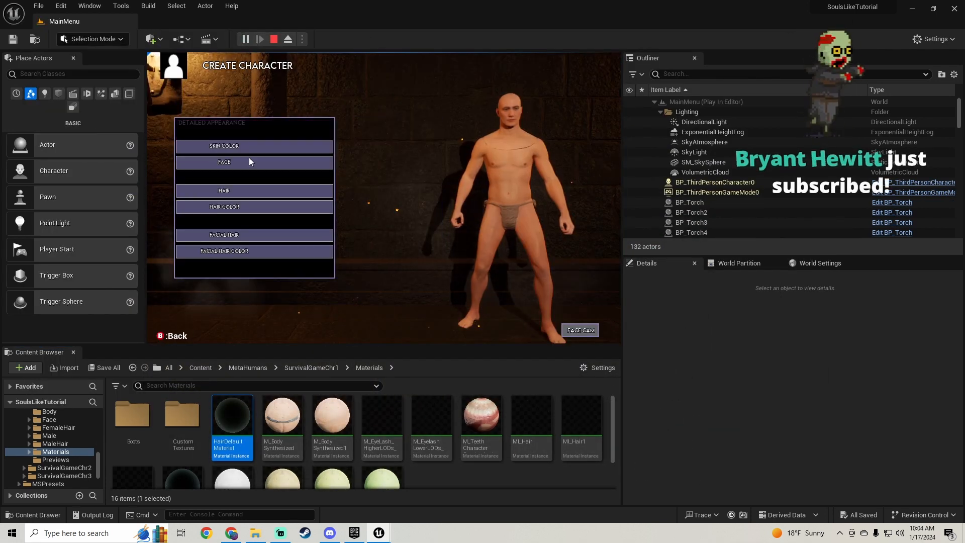
left_click(249, 193)
left_click(368, 143)
left_click_drag(452, 173, 493, 161)
key("Escape")
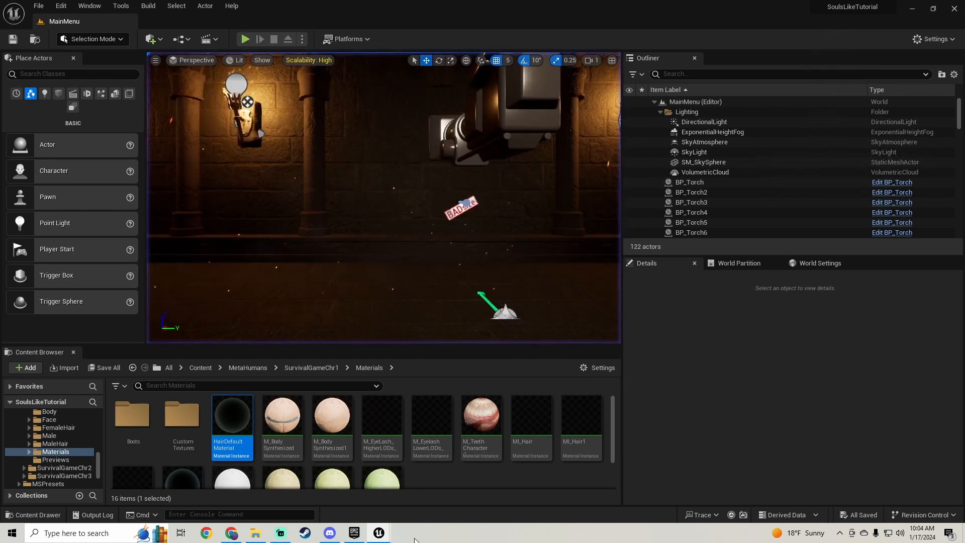
mouse_move(380, 534)
left_click(421, 492)
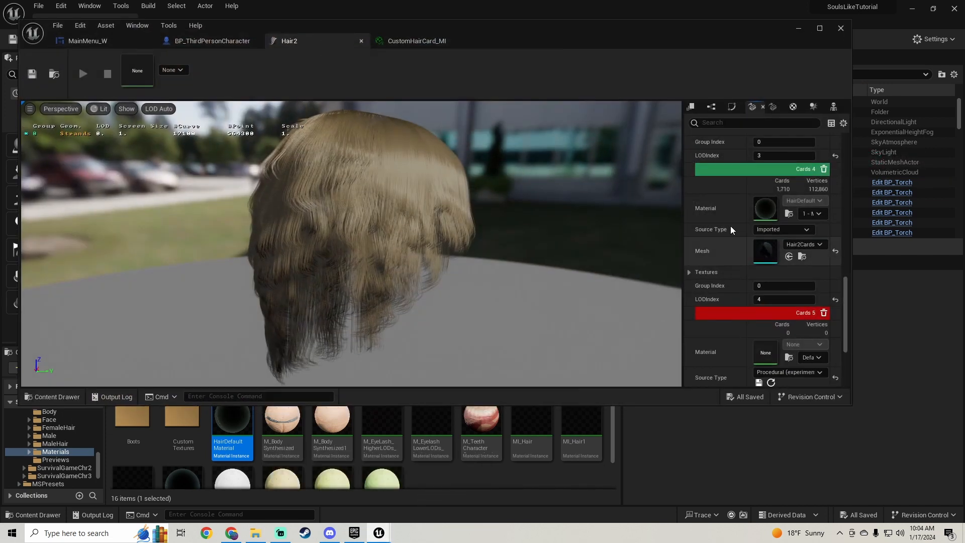
Assign the MI_Hair material instance from MetaHumans/Common/Materials to the first material slot (Element 0) of the Hair2 groom.
scroll(848, 322, "down", 2)
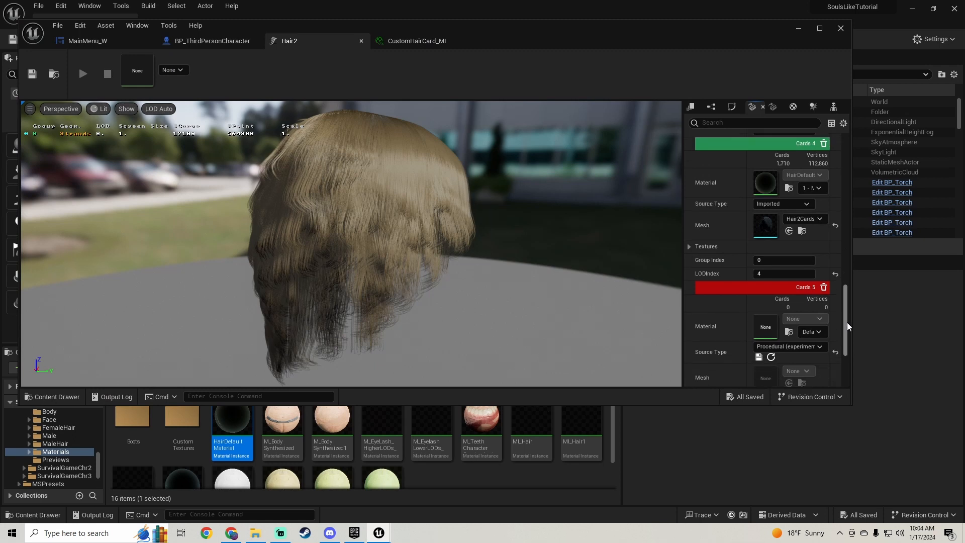
mouse_move(849, 334)
left_mouse_down()
mouse_move(847, 302)
mouse_move(847, 336)
left_mouse_up()
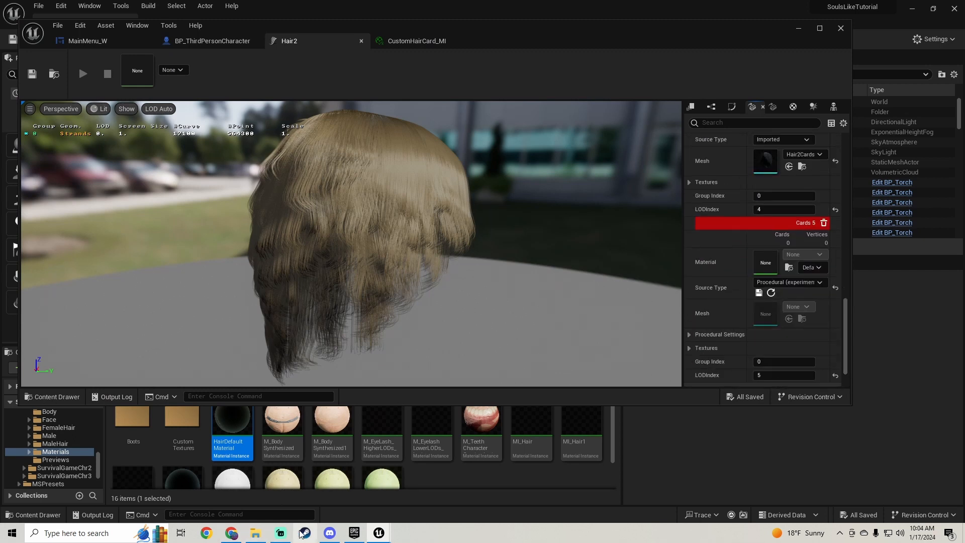
left_click_drag(846, 325, 833, 174)
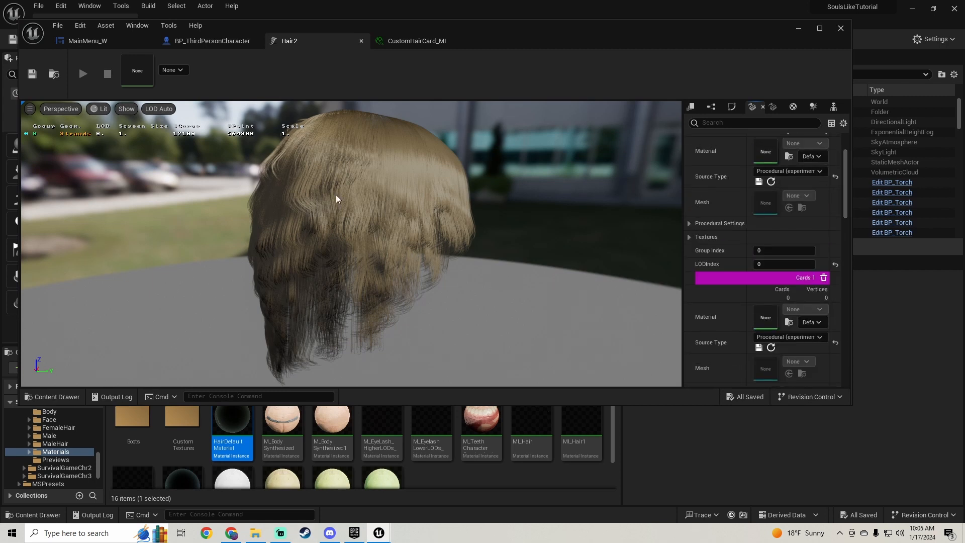
left_click_drag(337, 196, 266, 191)
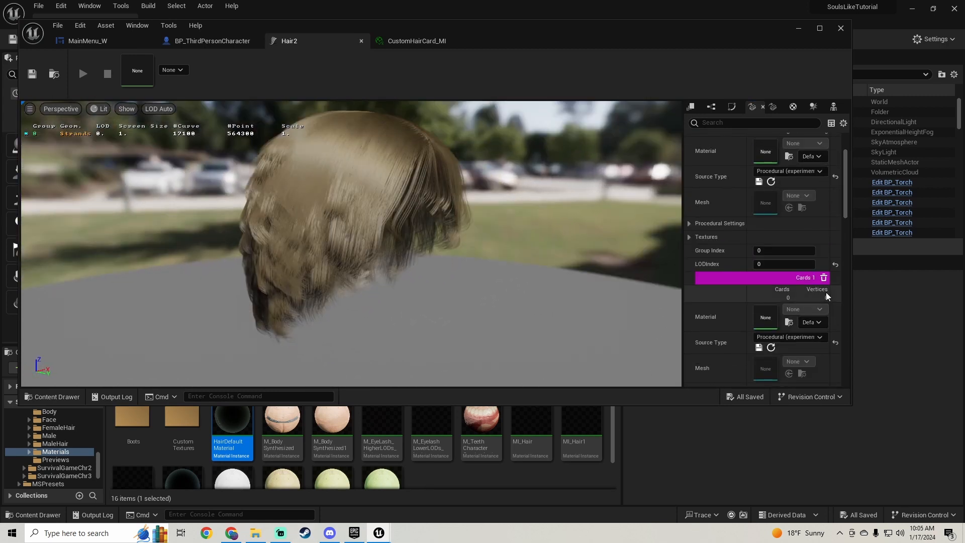
left_click(793, 107)
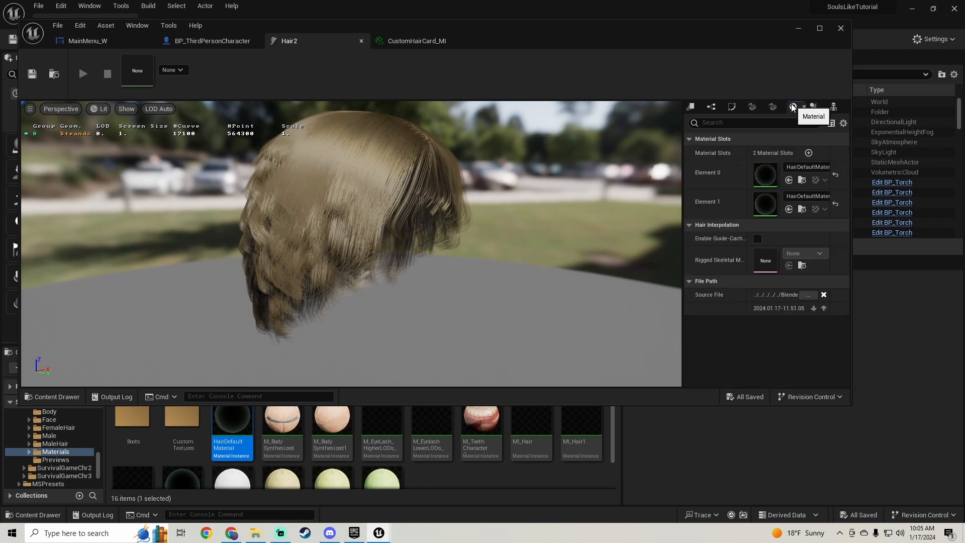
left_click(802, 170)
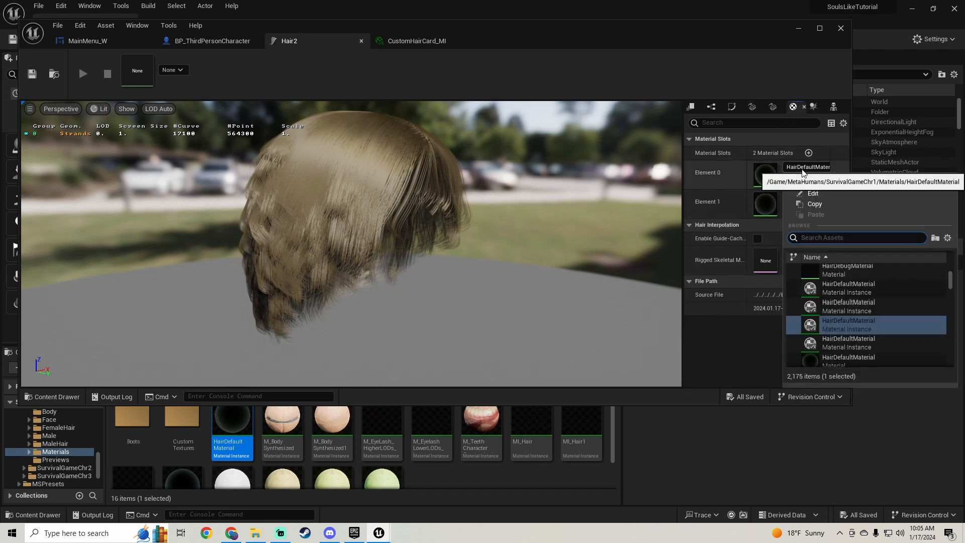
type("mi hair")
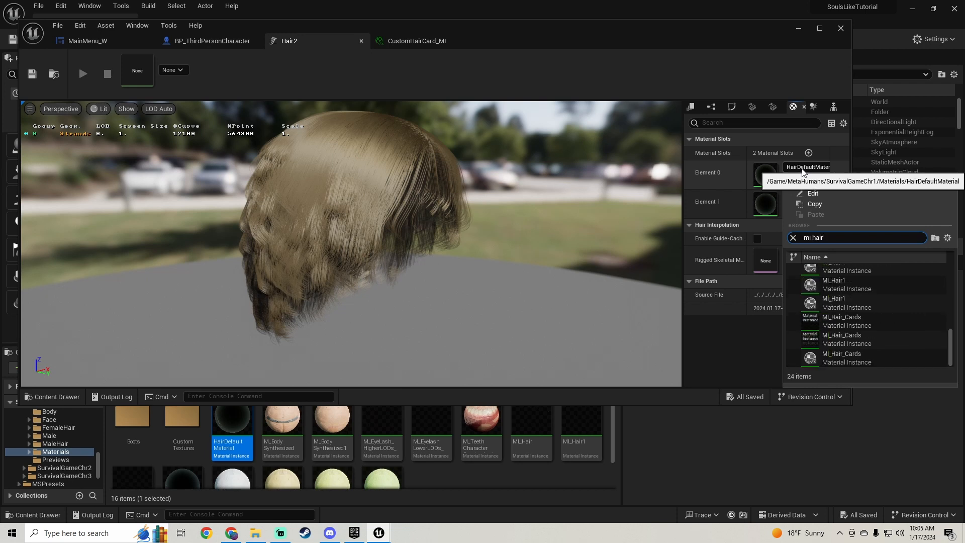
left_click_drag(953, 344, 963, 297)
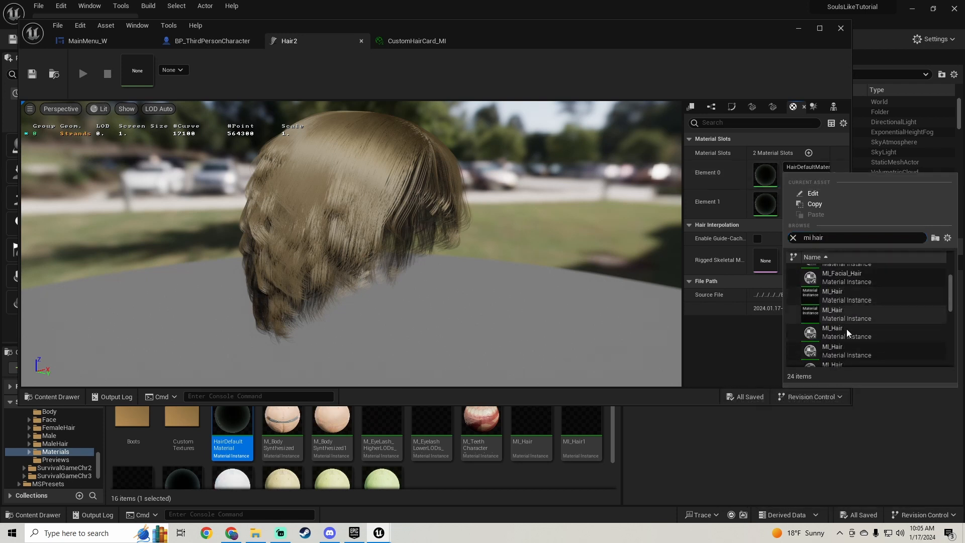
mouse_move(845, 332)
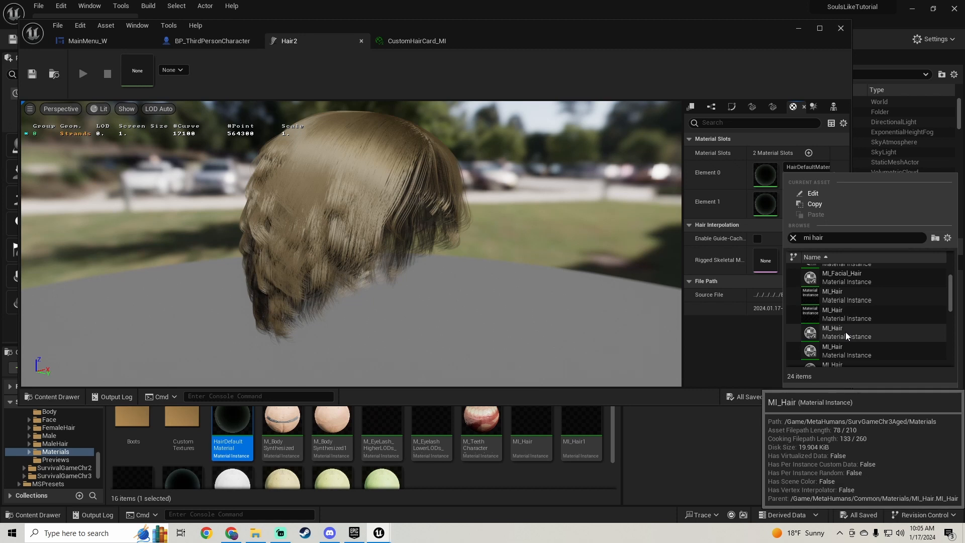
mouse_move(849, 291)
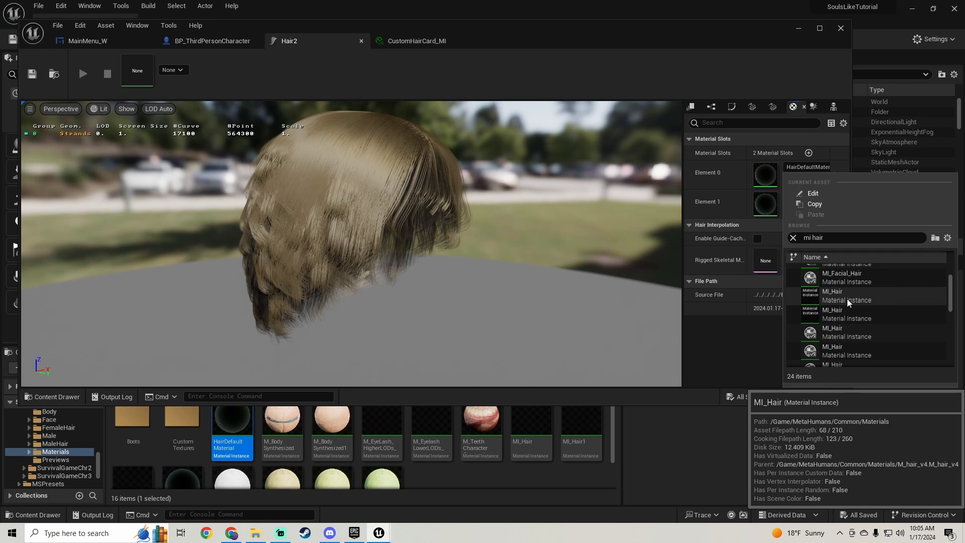
left_click(846, 299)
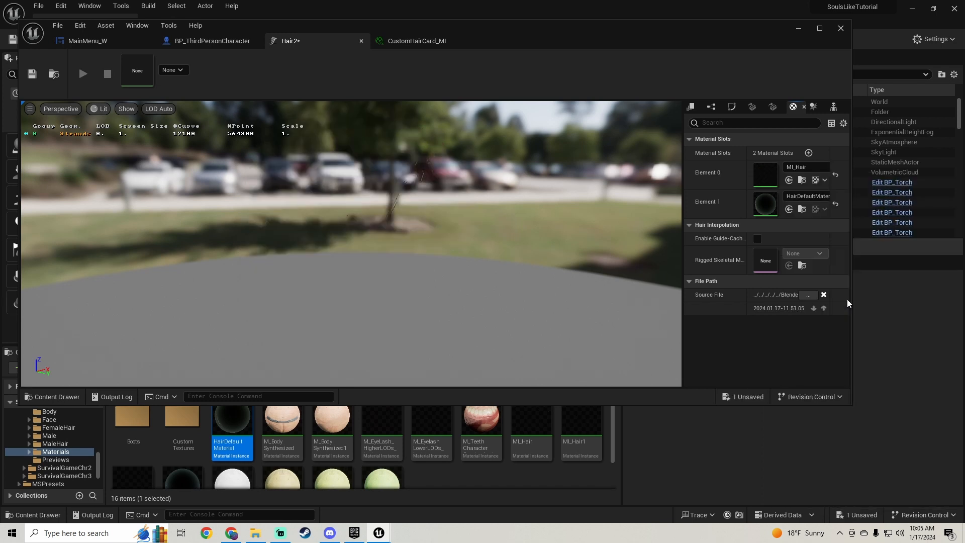
Assign the same MI_Hair material instance to the second material slot (Element 1) of the Hair2 groom.
left_click_drag(328, 197, 385, 226)
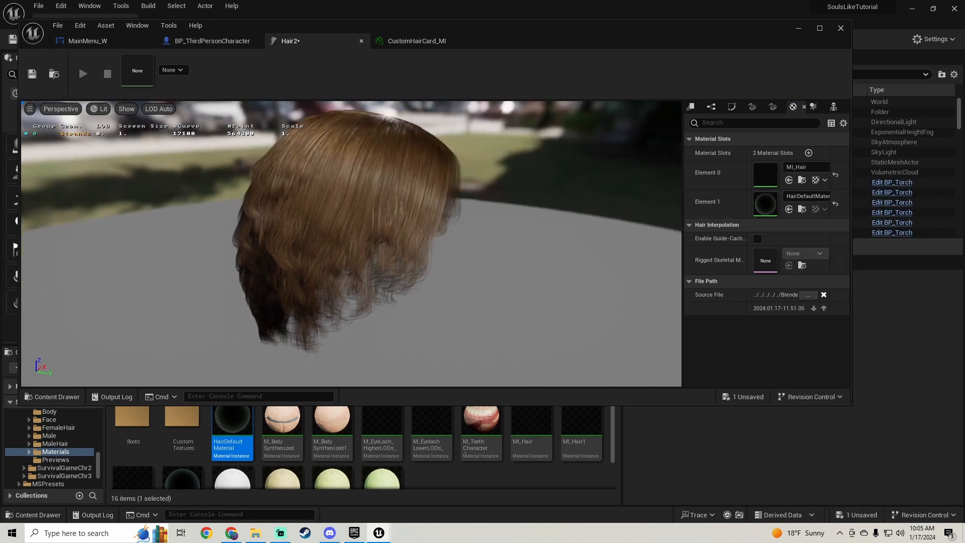
left_click(802, 180)
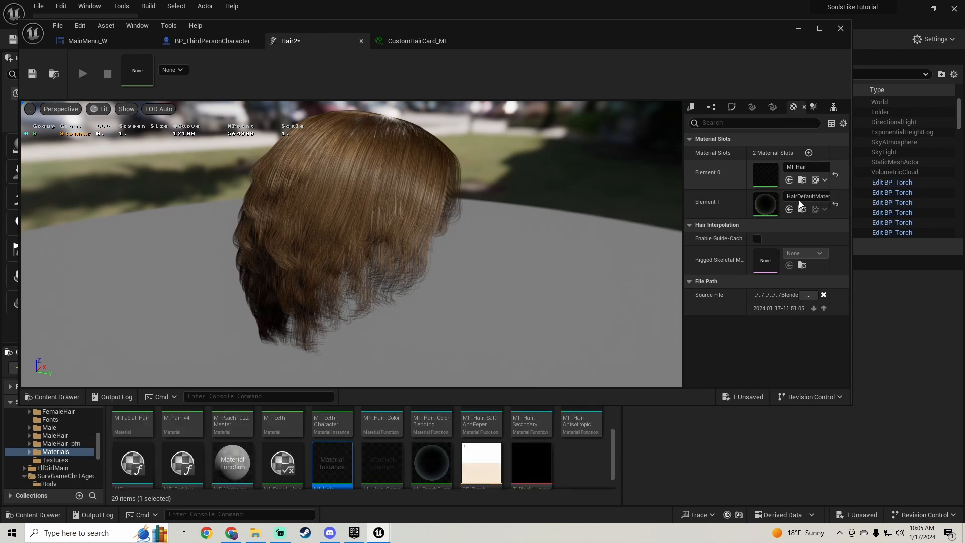
left_click(789, 209)
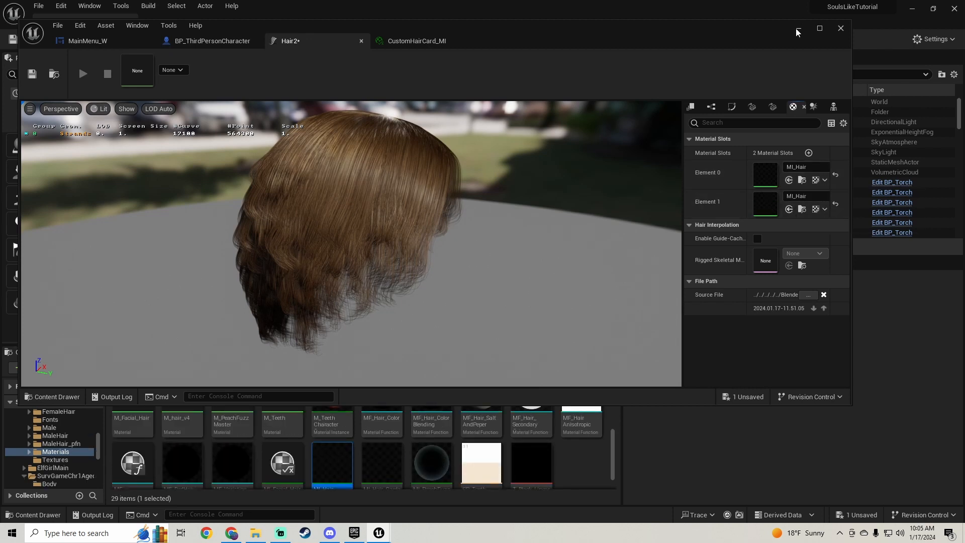
Play-test the hair option in the detailed appearance settings with MI_Hair in both slots, rotate the character, stop playing and return to Hair2.
left_click(797, 28)
left_click(246, 39)
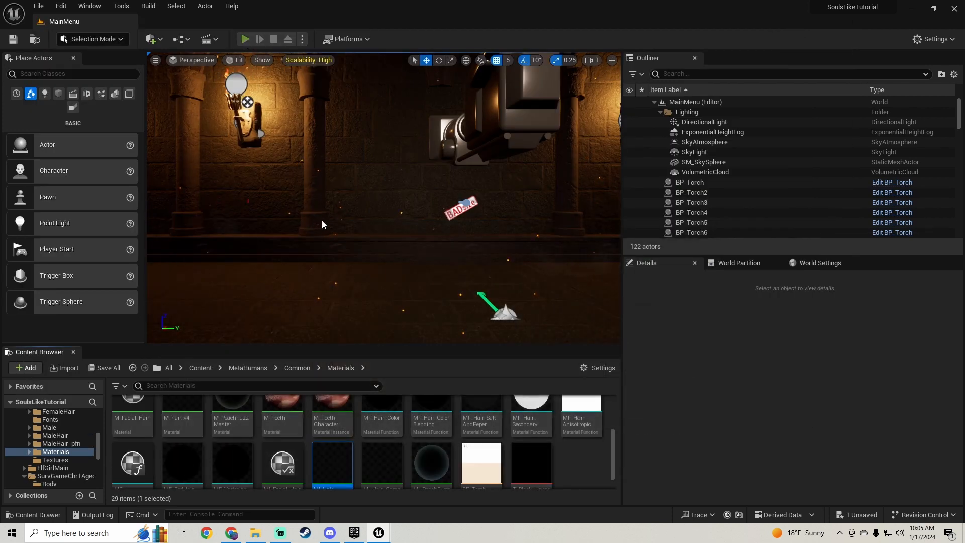
left_click(386, 289)
left_click(243, 203)
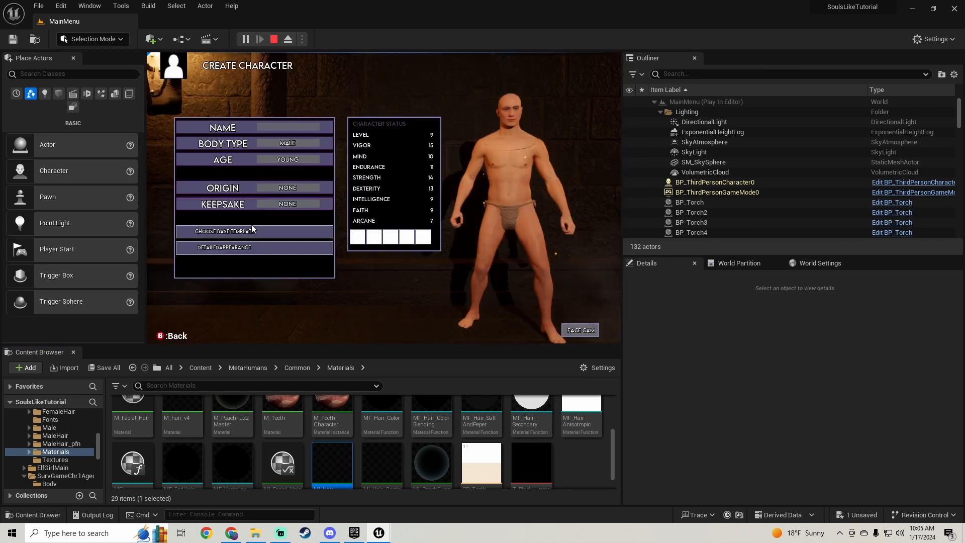
left_click(252, 225)
left_click(248, 186)
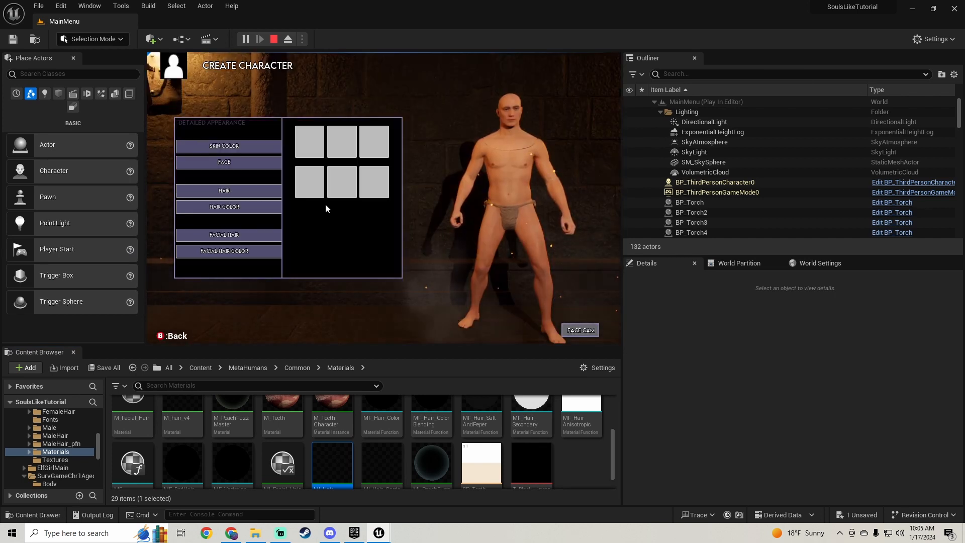
left_click_drag(493, 145, 508, 83)
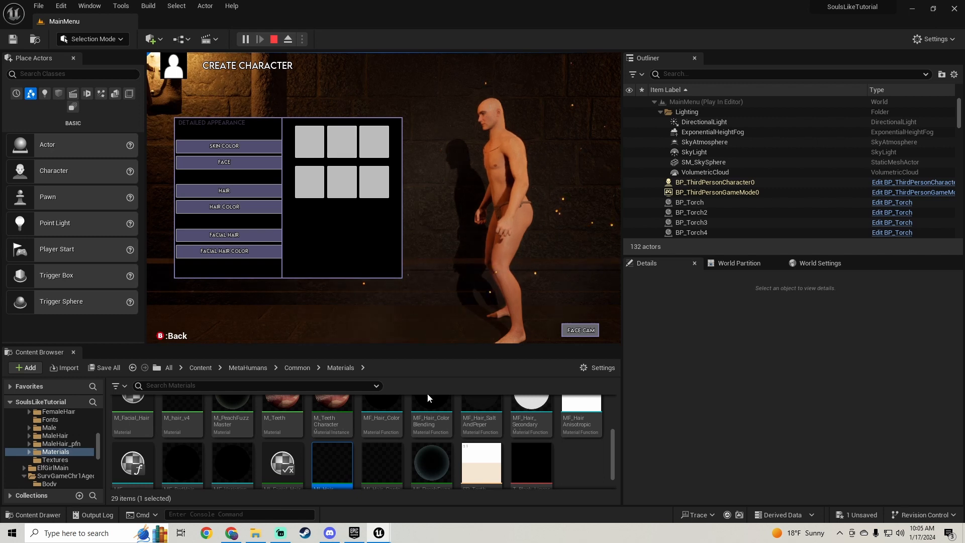
key("Escape")
mouse_move(379, 532)
left_click(478, 487)
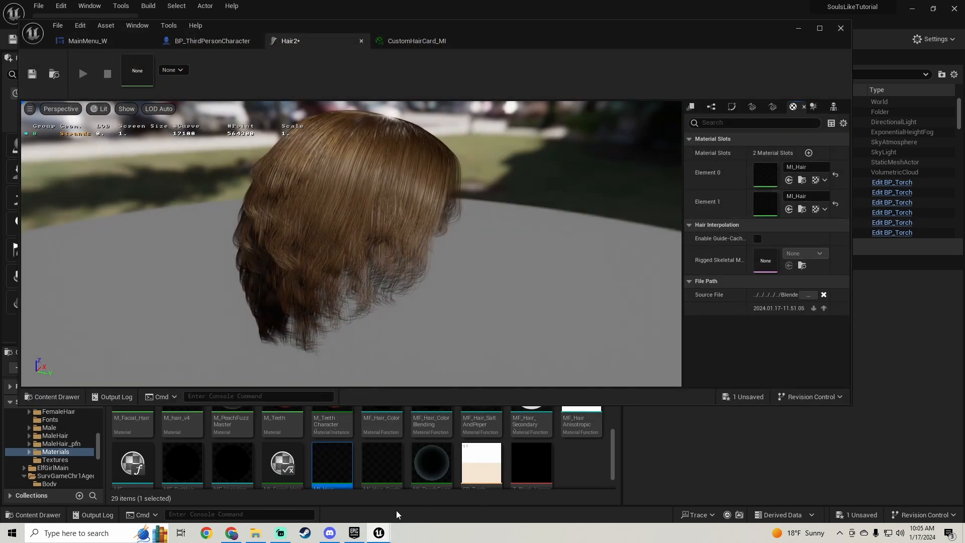
Assign CustomHairCard_MI to the second material slot (Element 1) of the Hair2 groom and save the groom.
left_click(806, 195)
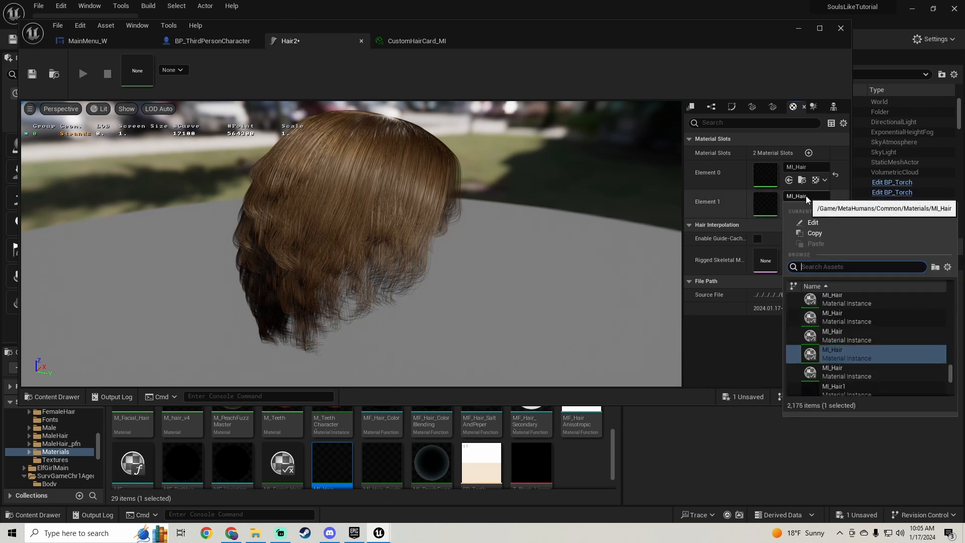
type("hair card")
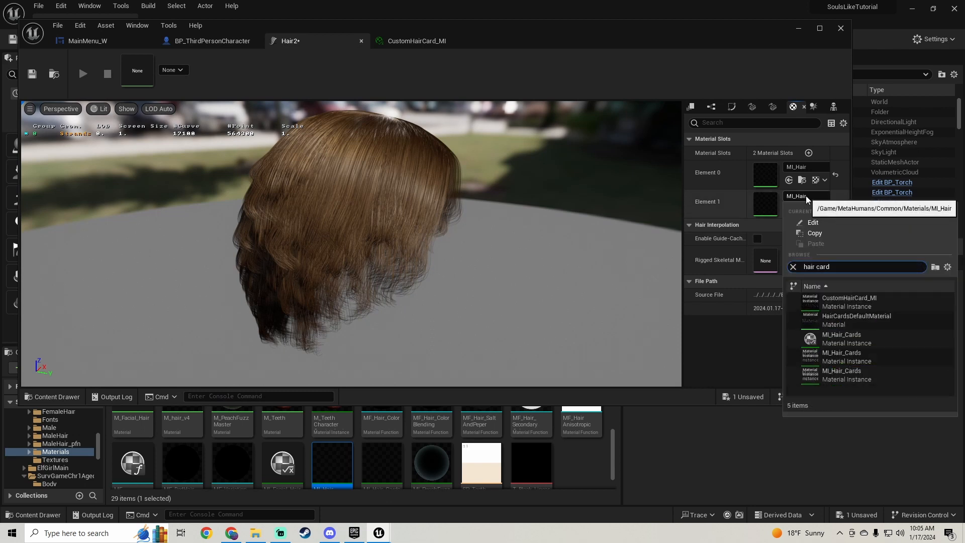
left_click(836, 302)
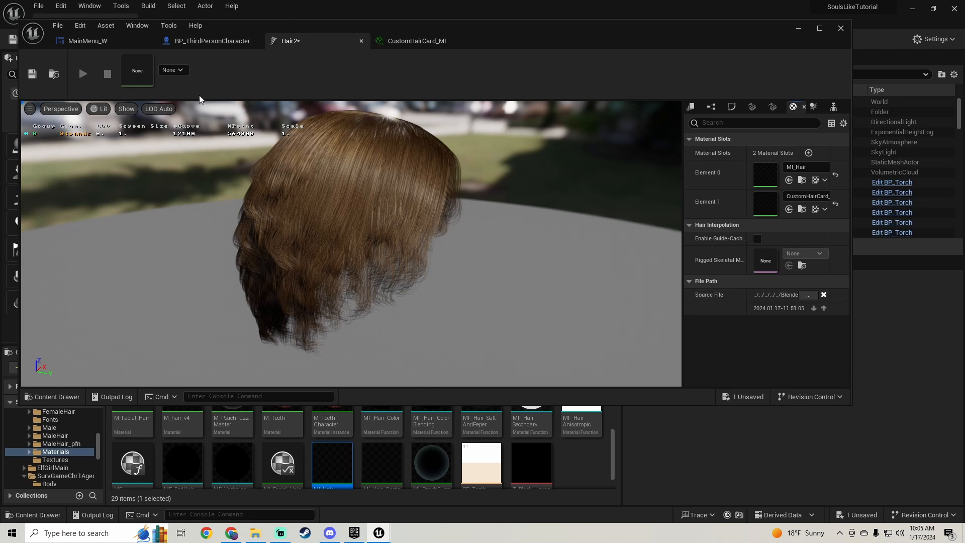
Review the card entries of the Hair2 groom down to Cards 4, checking its material, source type and mesh.
left_click(751, 104)
scroll(723, 253, "up", 1)
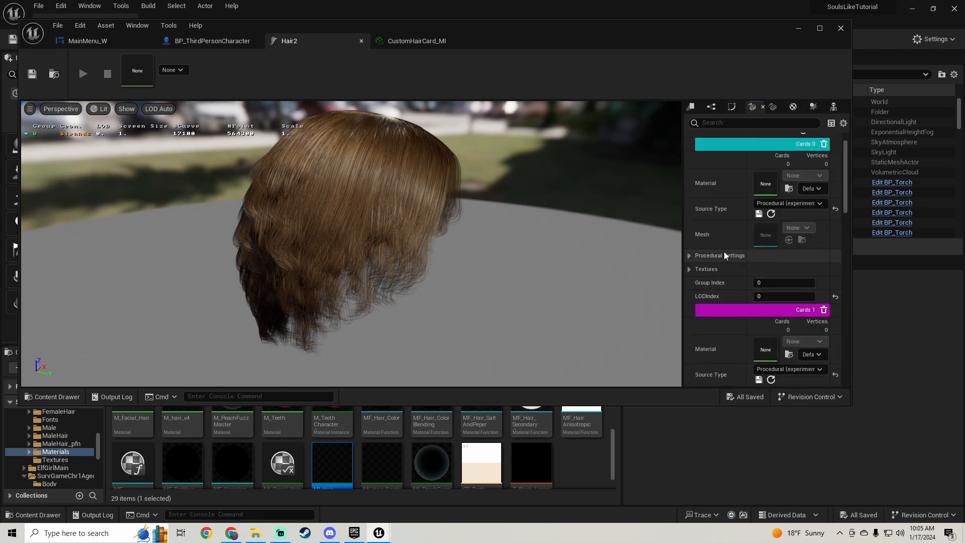
scroll(723, 251, "down", 4)
scroll(724, 253, "down", 1)
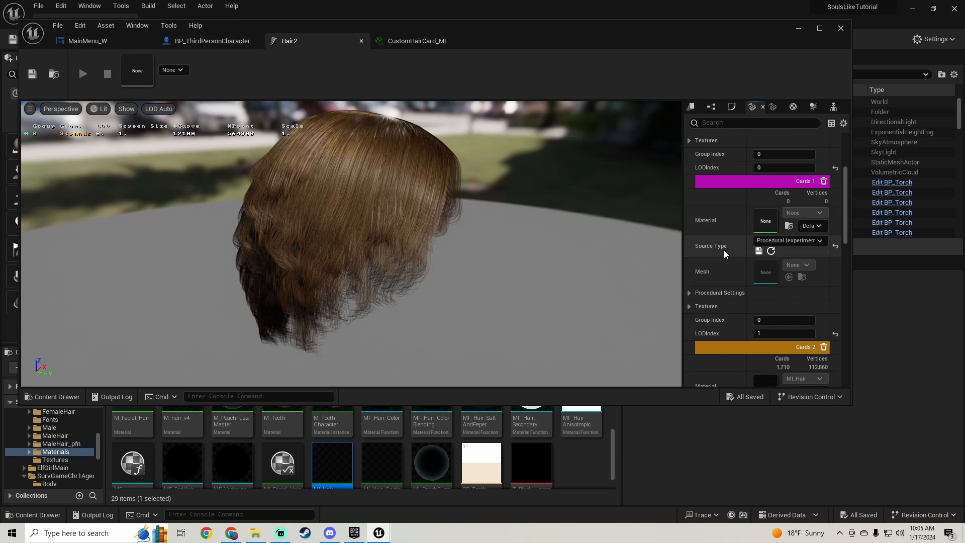
scroll(724, 251, "down", 18)
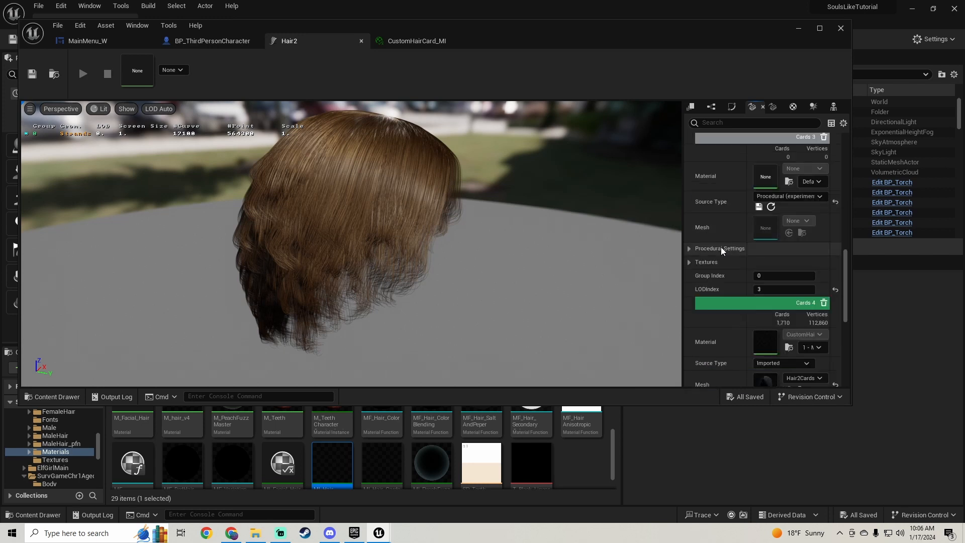
scroll(720, 247, "down", 8)
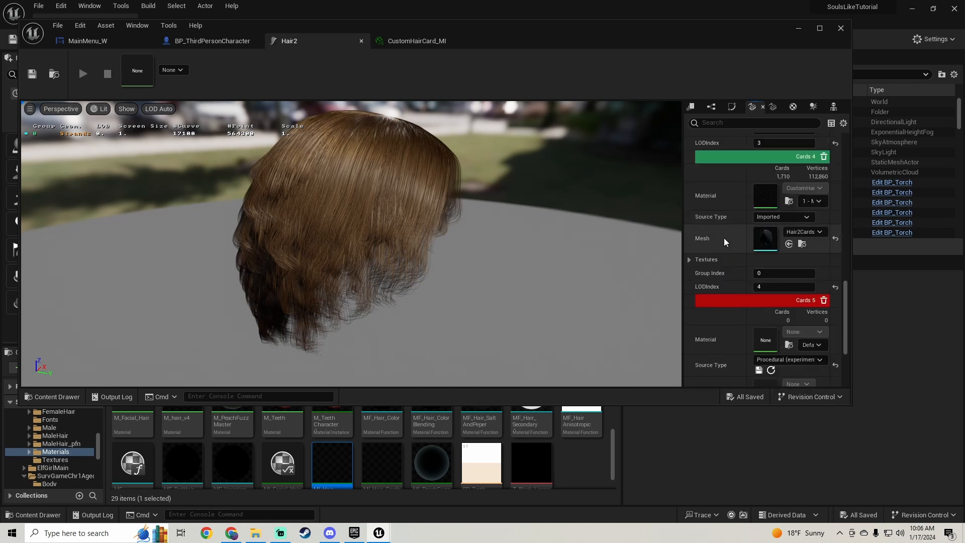
left_click(824, 238)
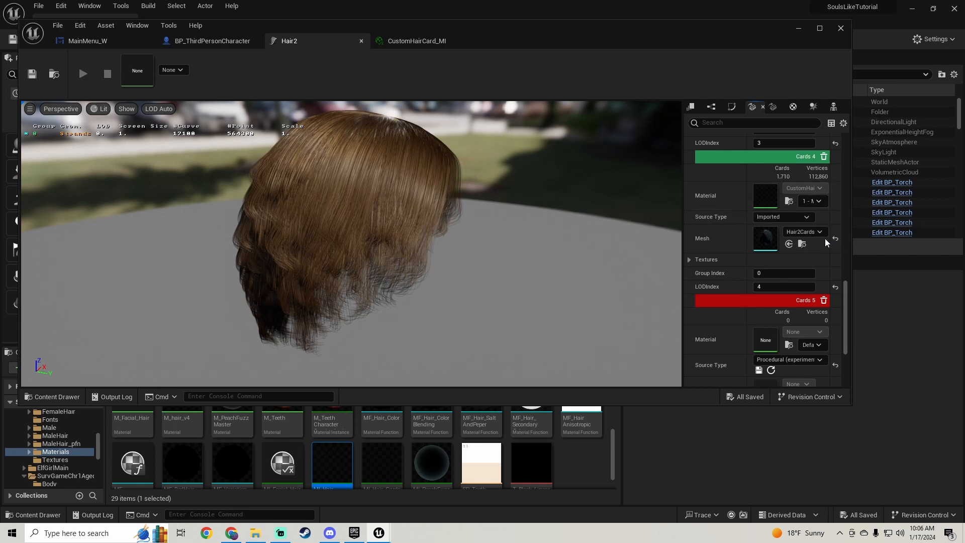
Play-test the third hair option with CustomHairCard_MI on the cards, rotate the character, stop playing and return to the Hair2 groom.
left_click(798, 28)
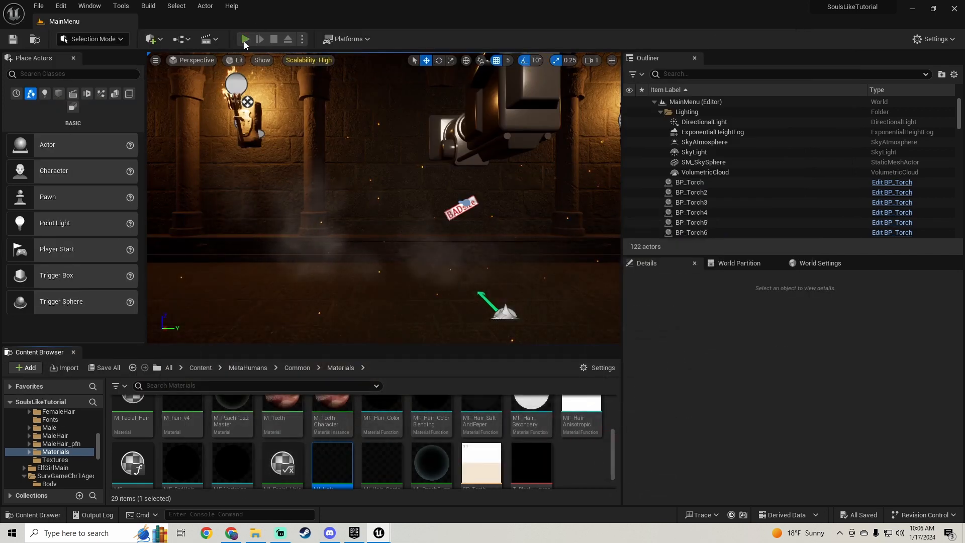
left_click(229, 254)
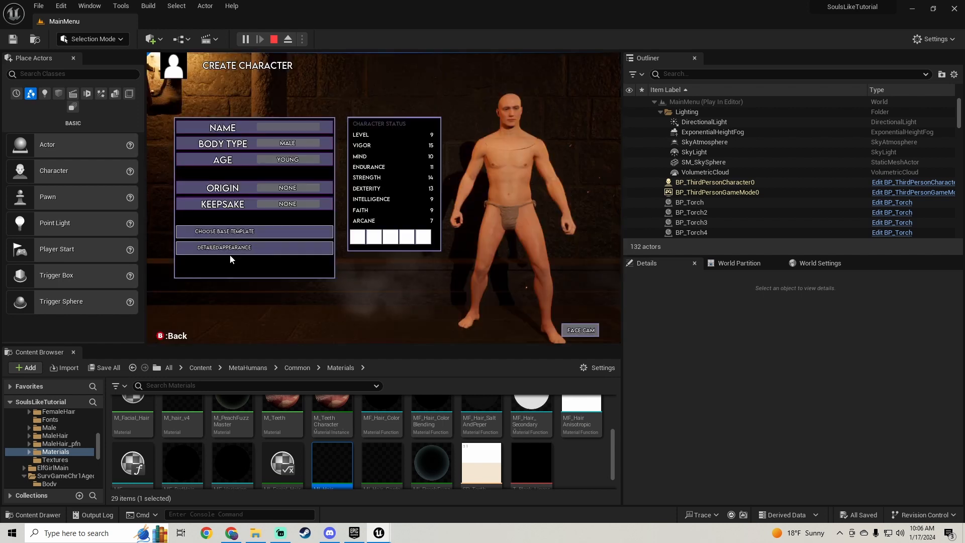
left_click(232, 251)
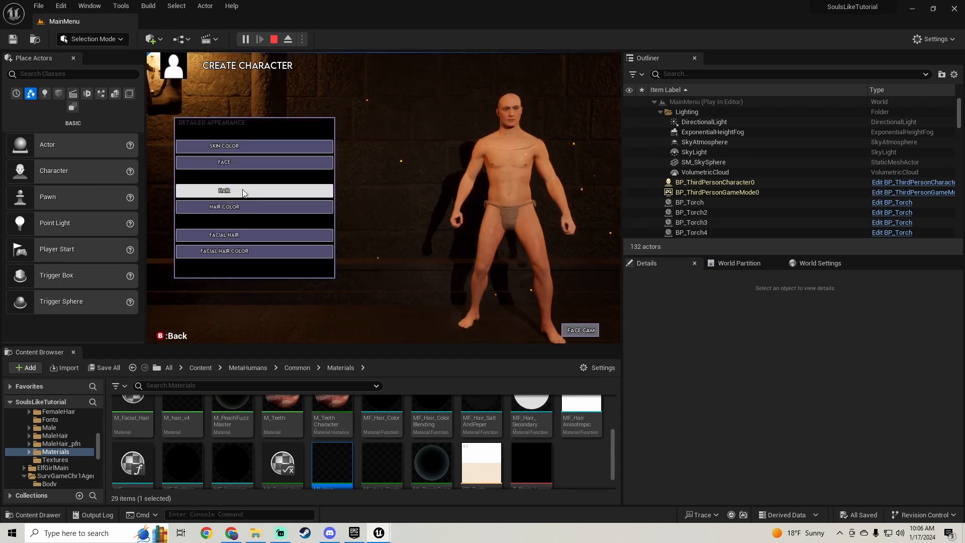
left_click(224, 191)
left_click(375, 144)
left_click_drag(533, 183, 463, 183)
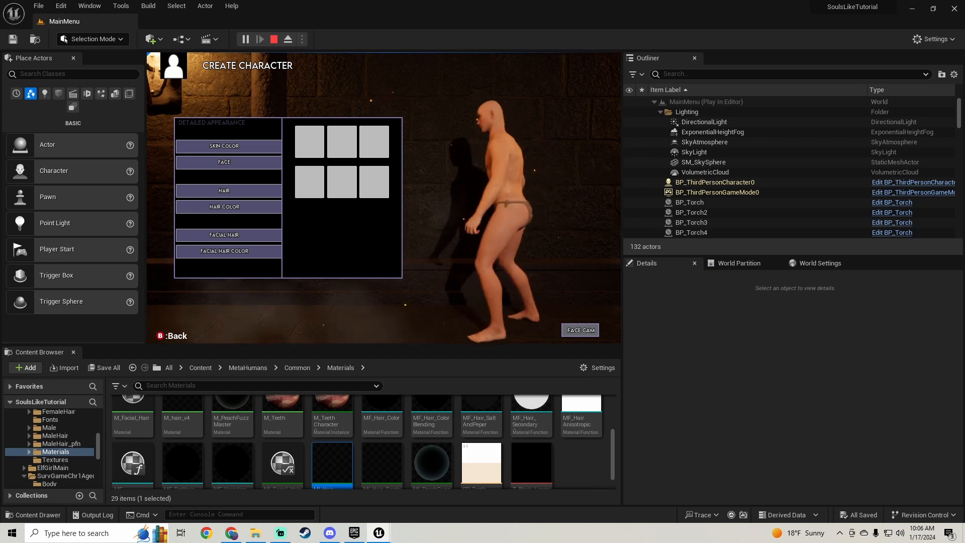
key("Escape")
left_click(379, 533)
left_click(427, 495)
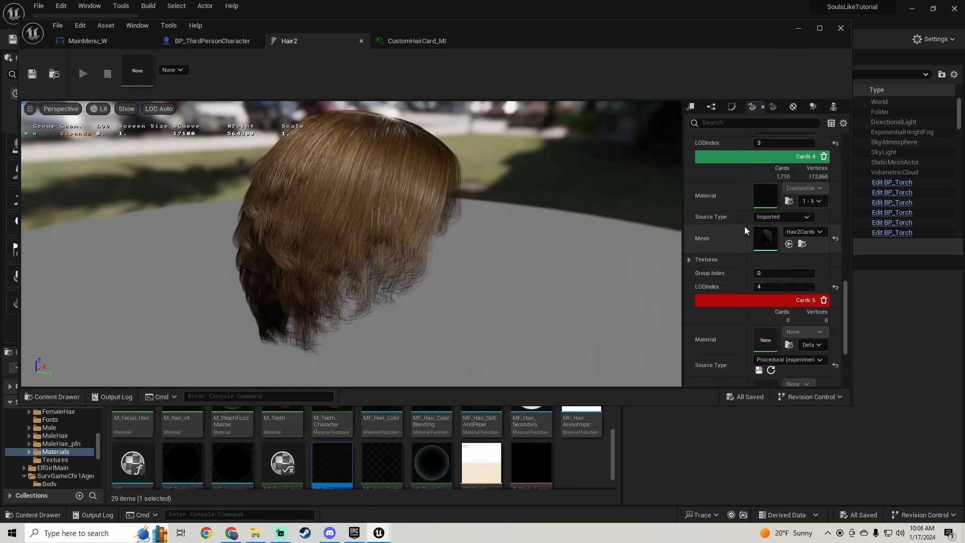
Open CustomHairCard_MI from the groom's second material slot, enable its Blend Mode and Shading Model overrides, and set the blend mode to Opaque.
left_click(793, 107)
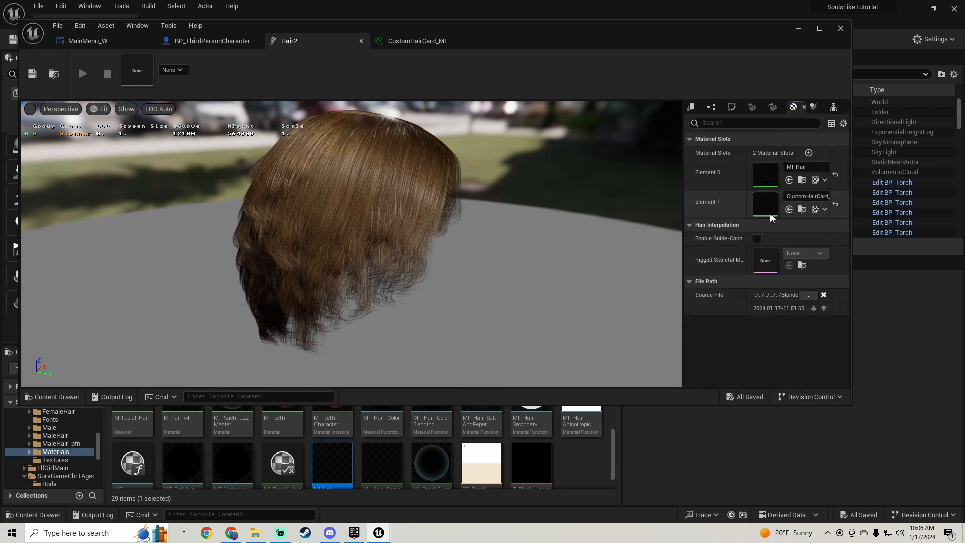
double_click(769, 206)
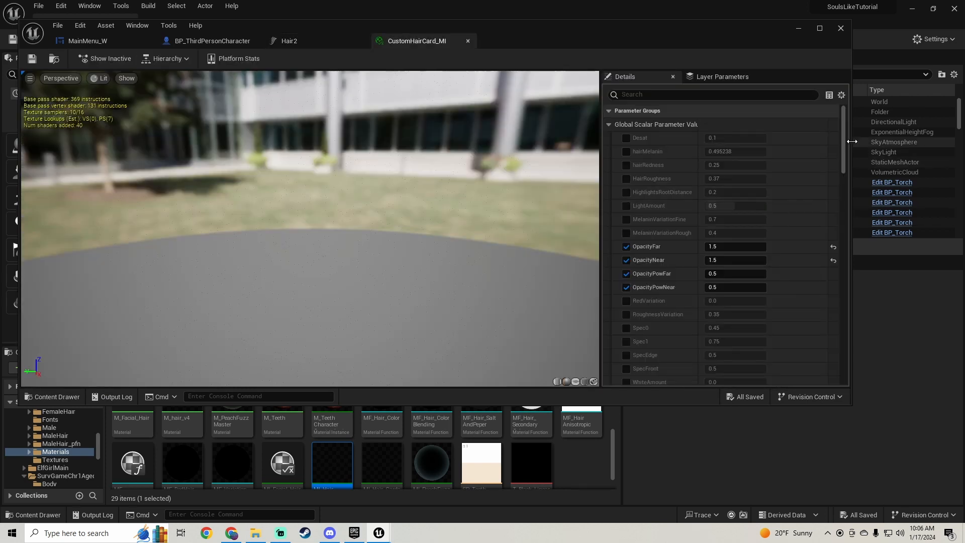
left_click_drag(843, 134, 836, 350)
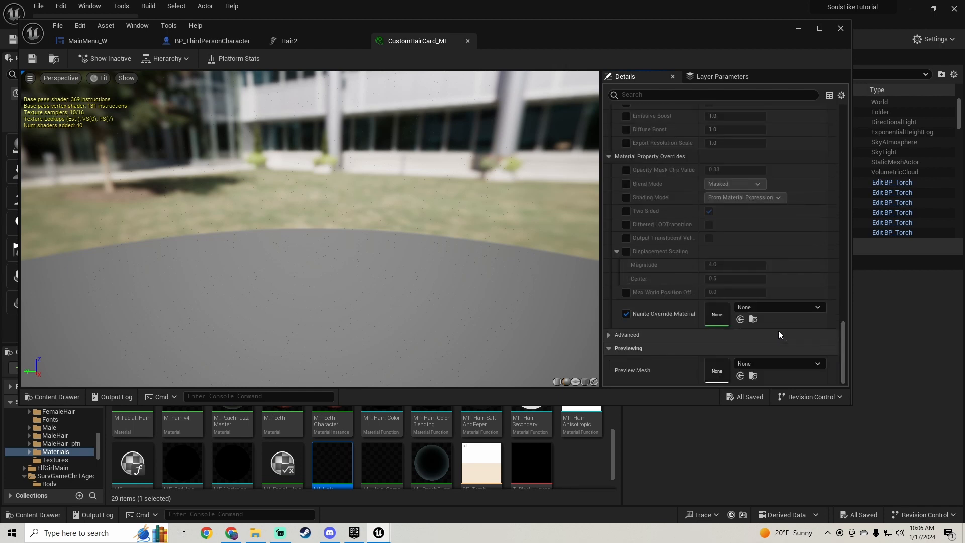
left_click(625, 197)
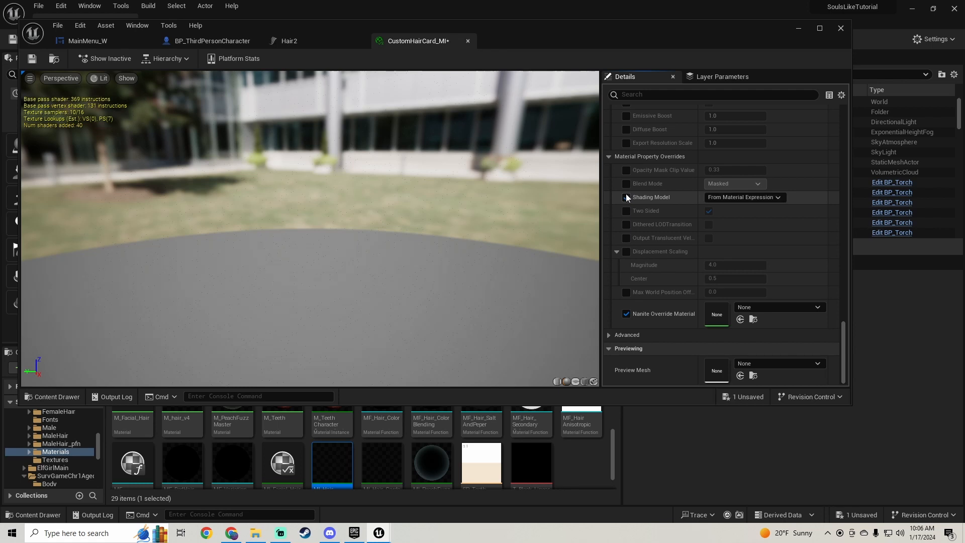
left_click(625, 184)
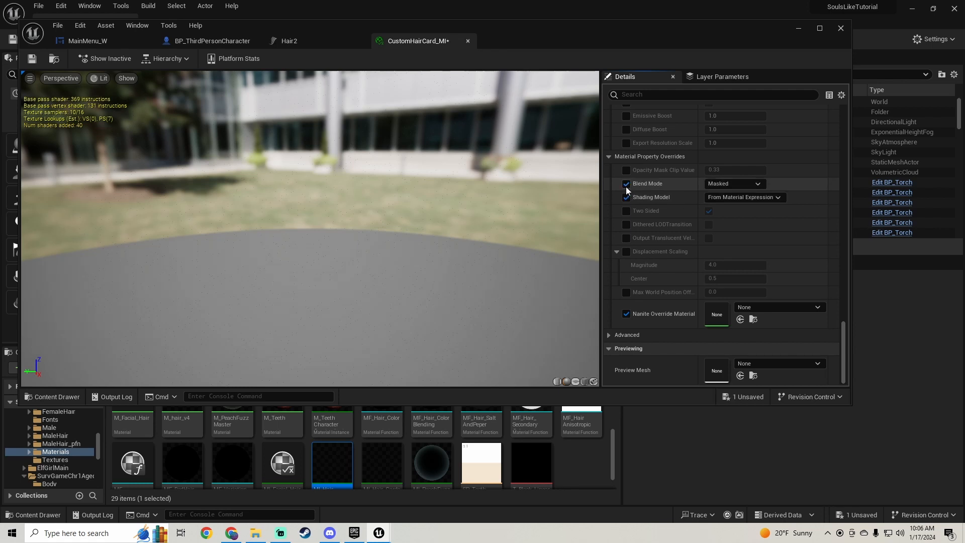
left_click(736, 185)
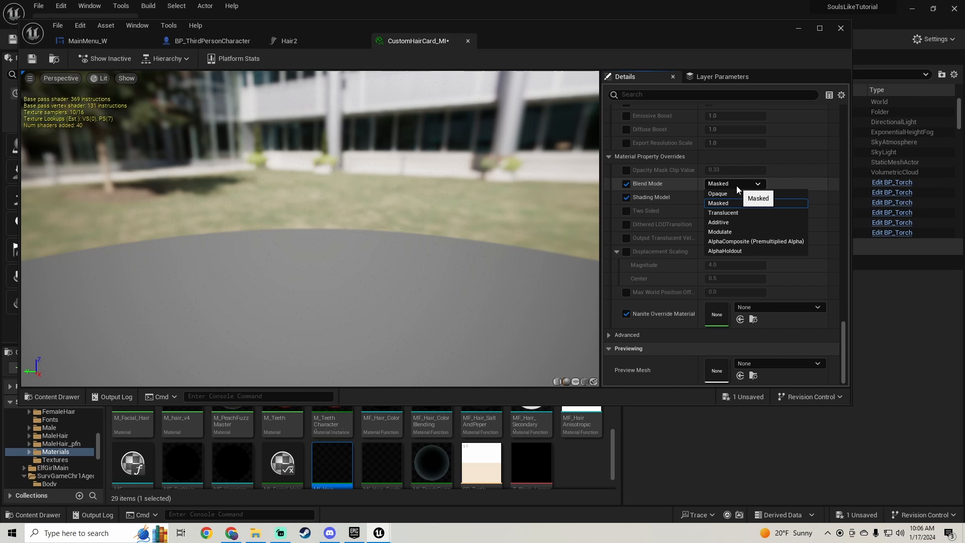
left_click(724, 194)
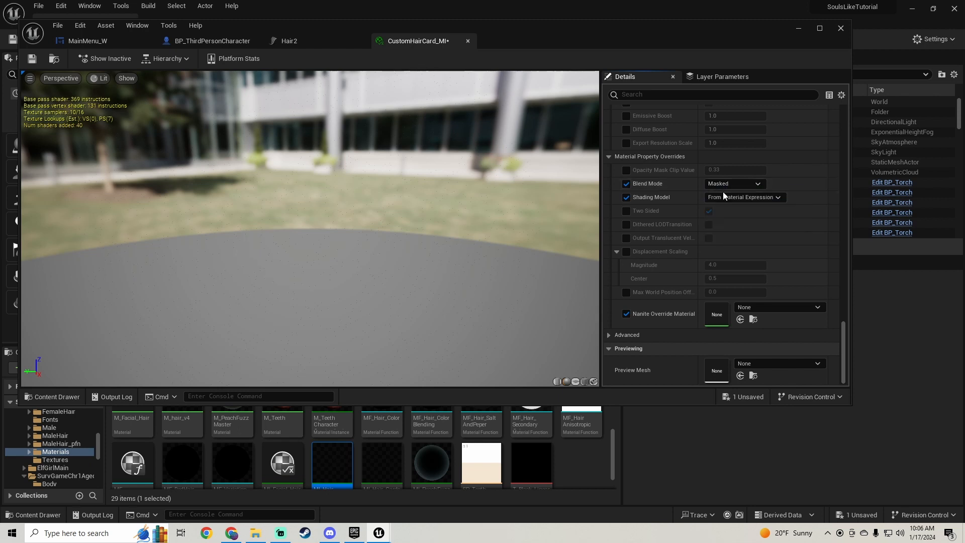
scroll(450, 192, "down", 5)
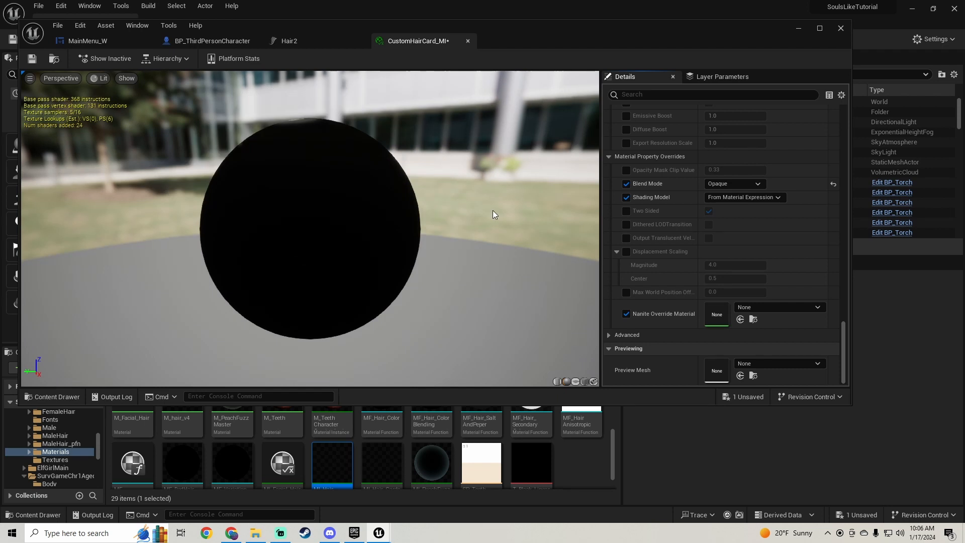
left_click_drag(207, 213, 322, 281)
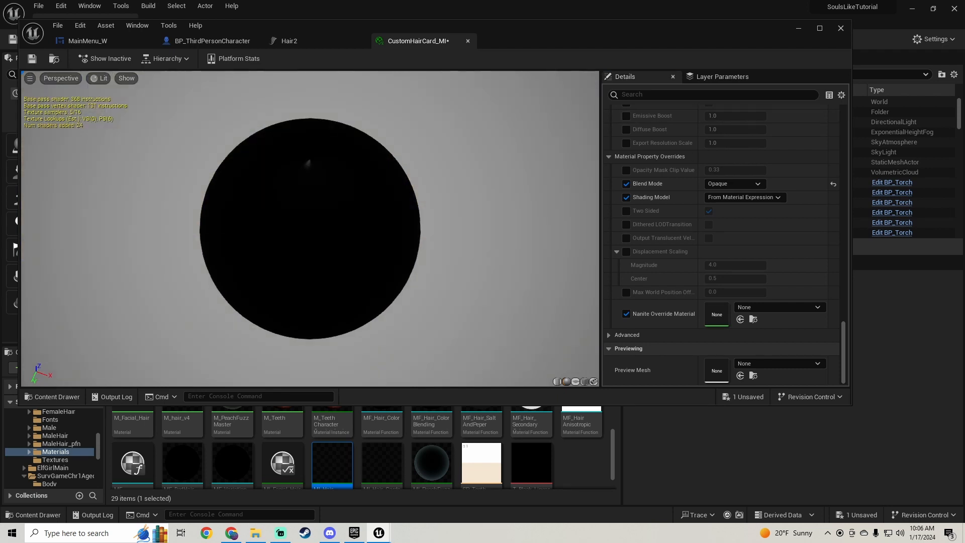
Play-test the third hair option with the Opaque card material, rotate the character, stop playing and return to CustomHairCard_MI.
left_click(799, 29)
left_click(245, 39)
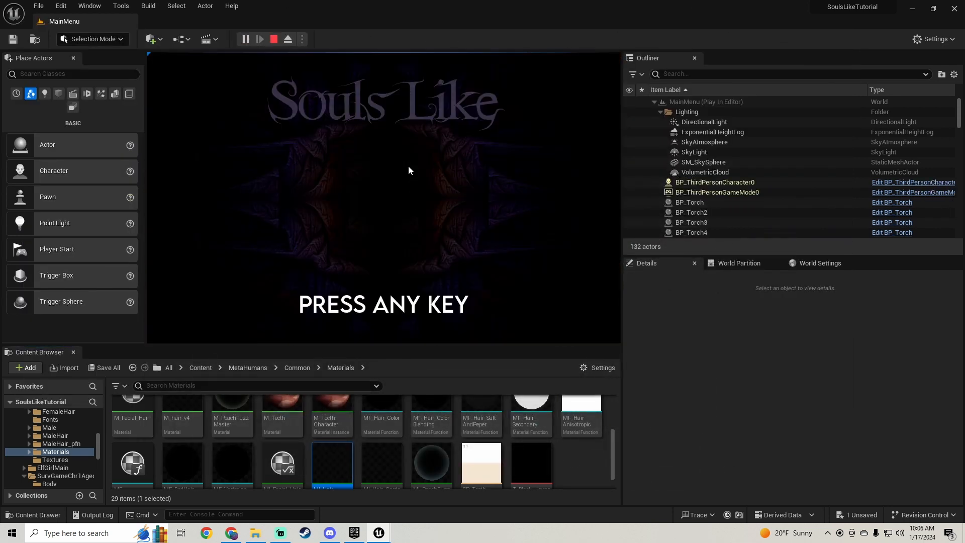
left_click(408, 170)
left_click(390, 288)
left_click(198, 139)
left_click(252, 247)
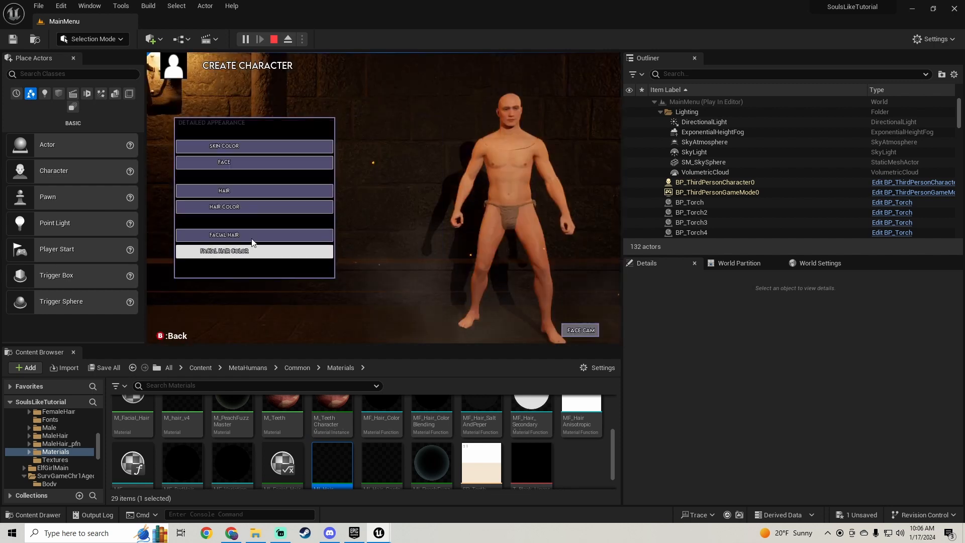
left_click(254, 191)
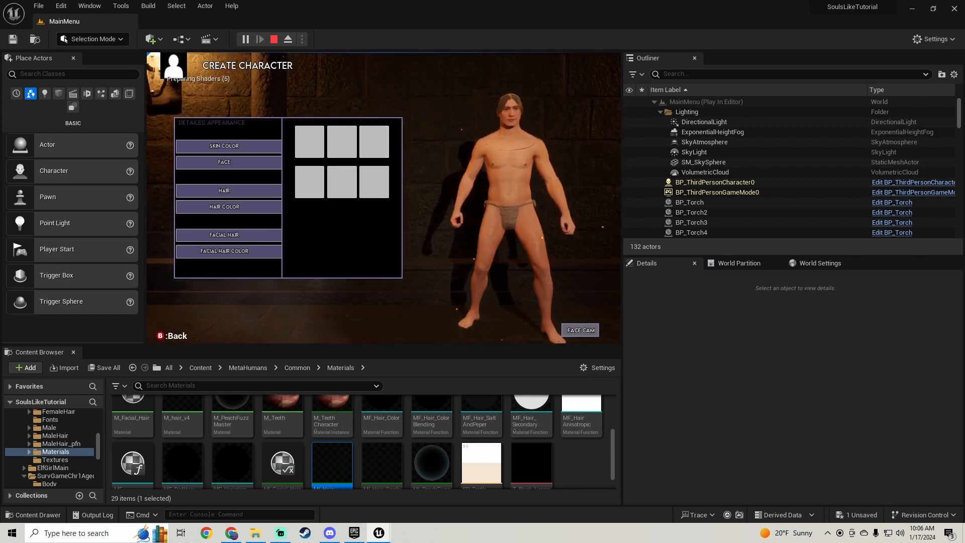
left_click_drag(476, 123, 432, 123)
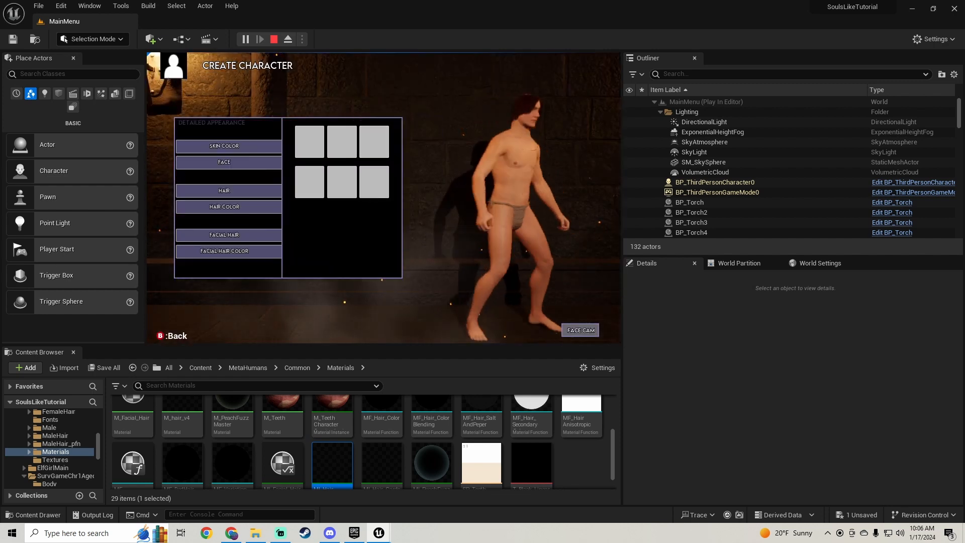
left_click_drag(433, 150, 466, 152)
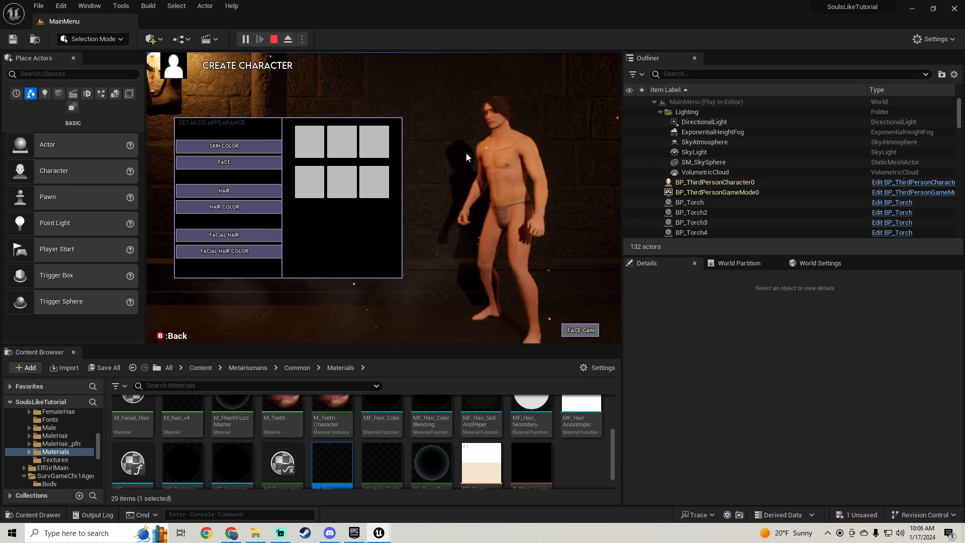
key("Escape")
mouse_move(380, 530)
left_click(417, 495)
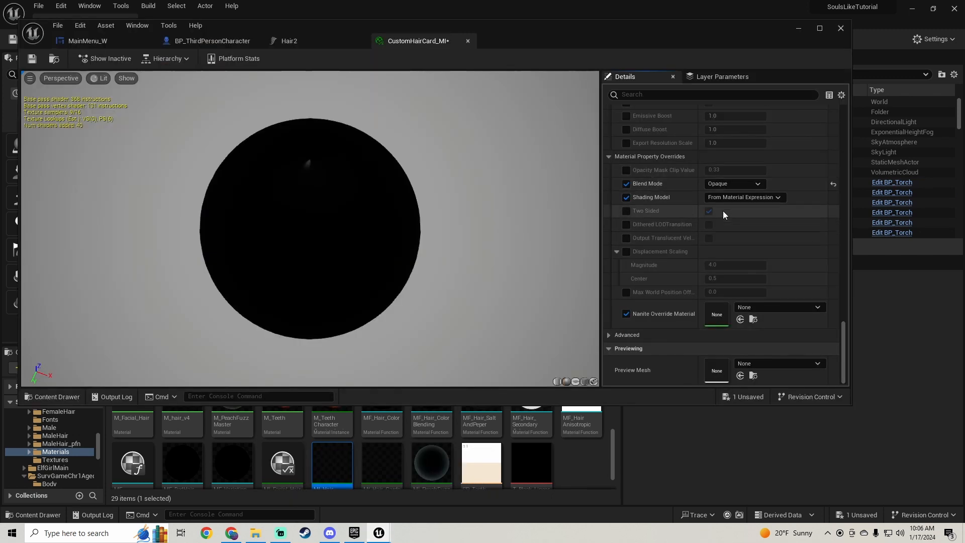
Set the Shading Model override of CustomHairCard_MI to Two Sided Foliage and inspect the preview sphere.
left_click_drag(655, 29, 644, 63)
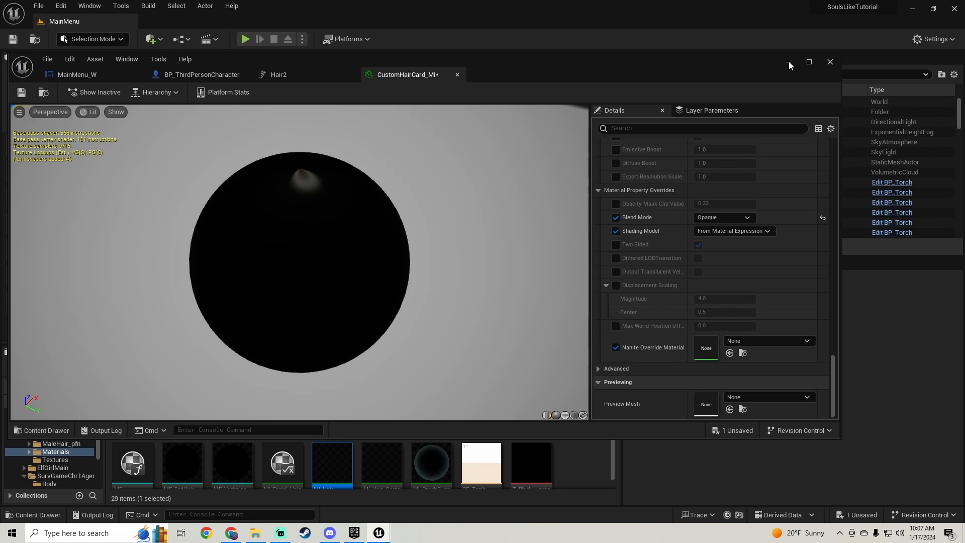
left_click(713, 231)
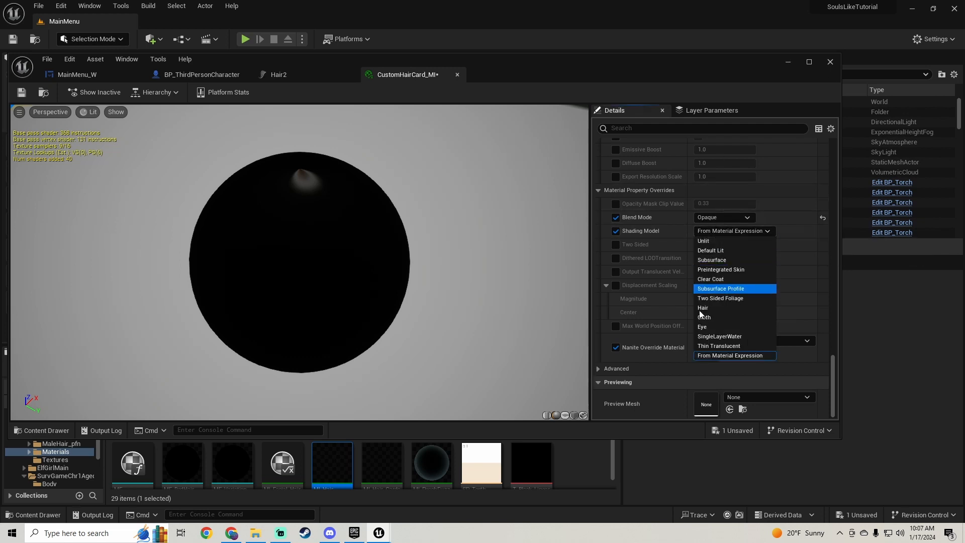
left_click(718, 298)
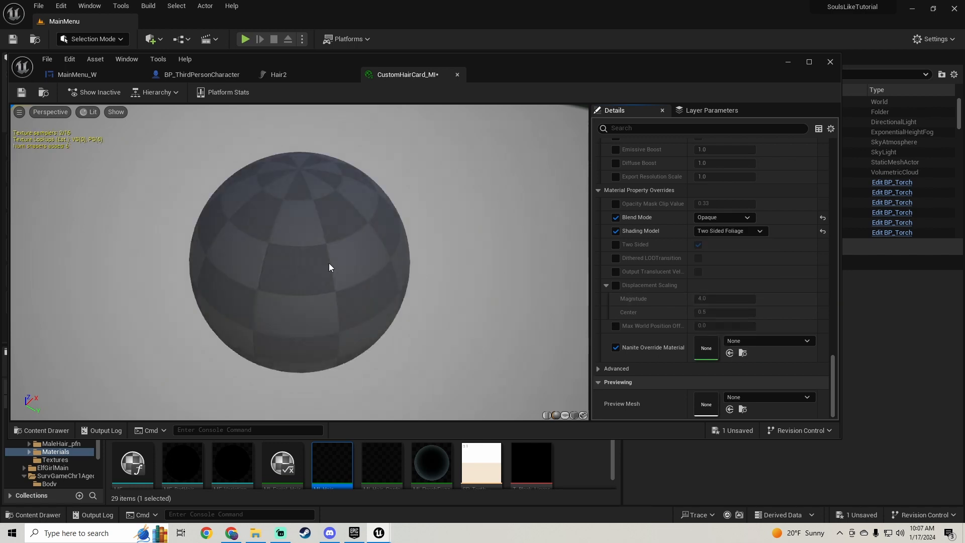
left_click_drag(322, 251, 267, 317)
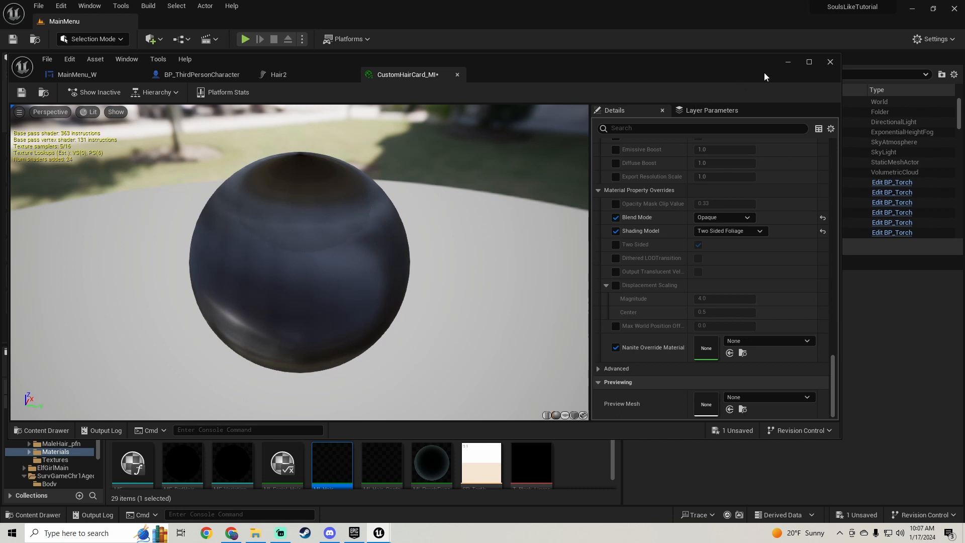
Play-test the third hair option with the Two Sided Foliage card material, rotate the character, stop playing and return to CustomHairCard_MI.
left_click(784, 62)
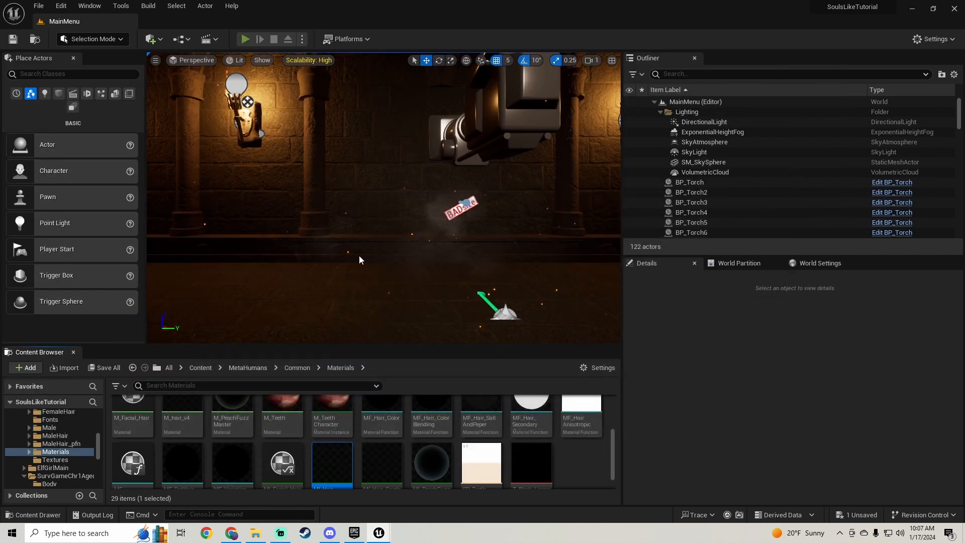
left_click(389, 288)
left_click(275, 256)
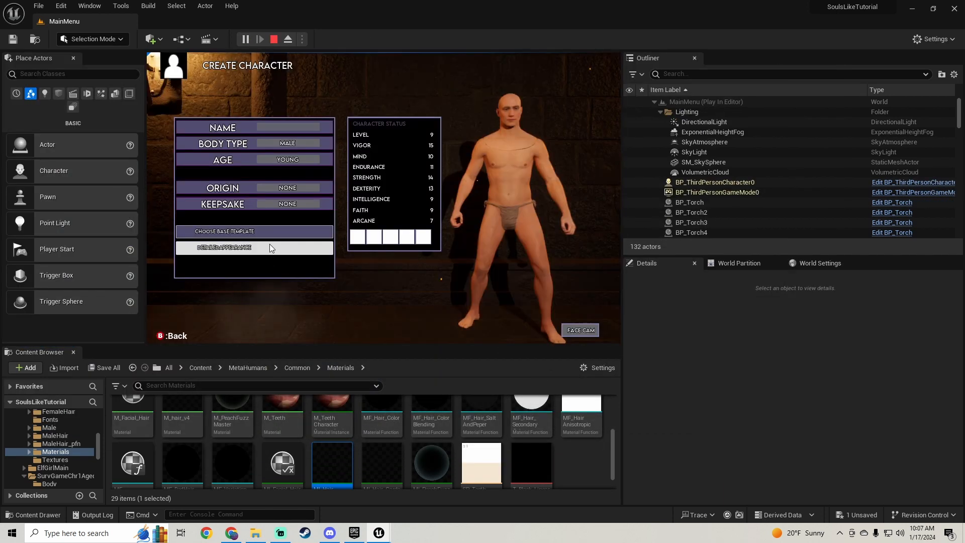
left_click(270, 246)
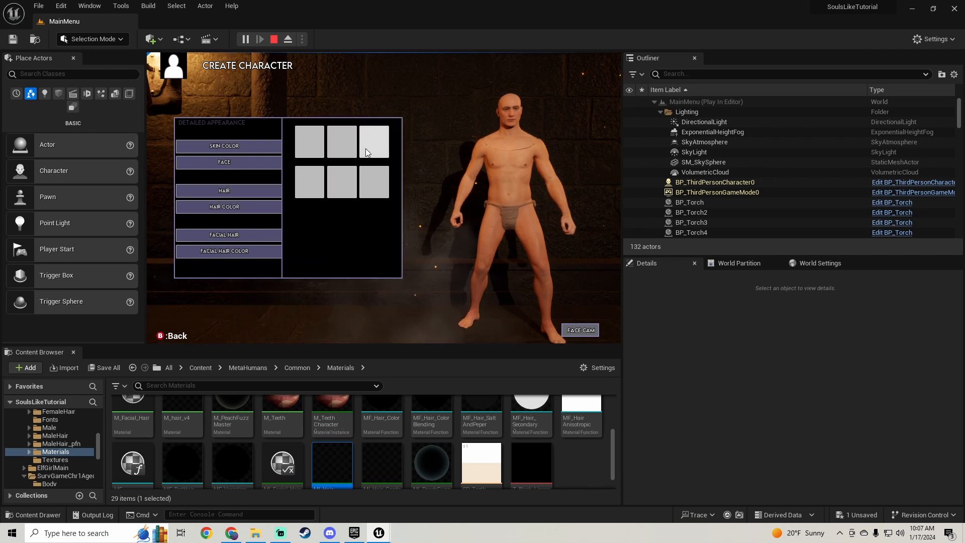
left_click(366, 151)
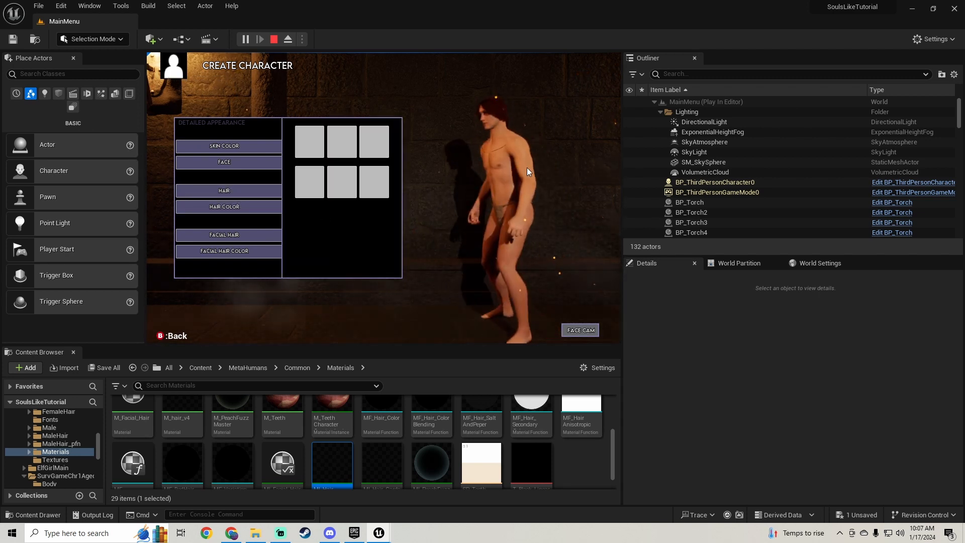
key("Escape")
mouse_move(379, 532)
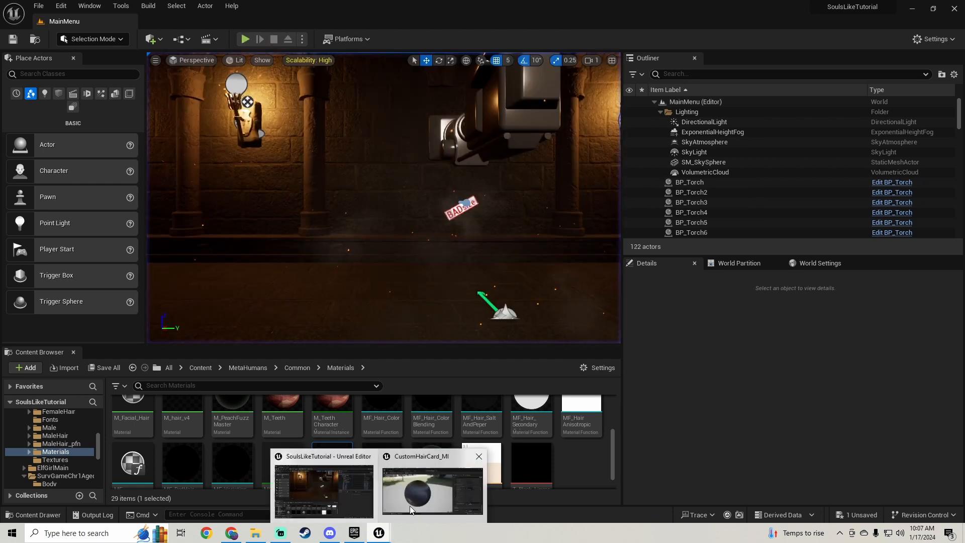
left_click(410, 509)
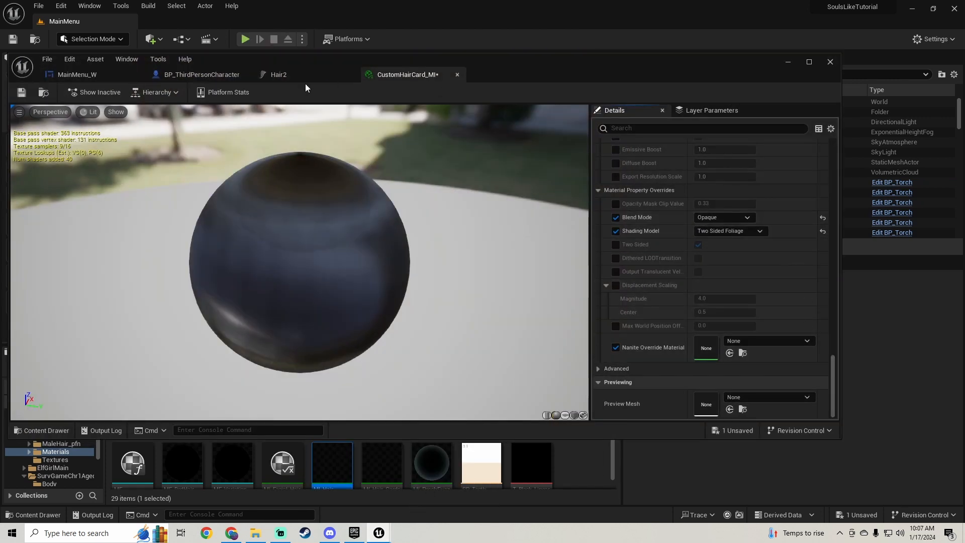
Examine the Hair2 groom at a distance and review the geometry type and screen size of its LOD 4 and LOD 5 entries.
left_click(299, 77)
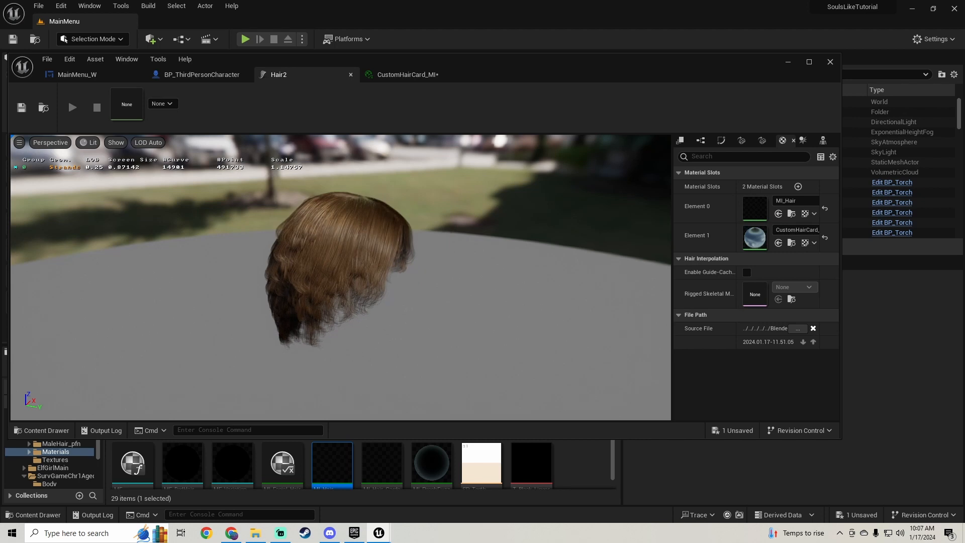
right_click_drag(340, 277, 341, 328)
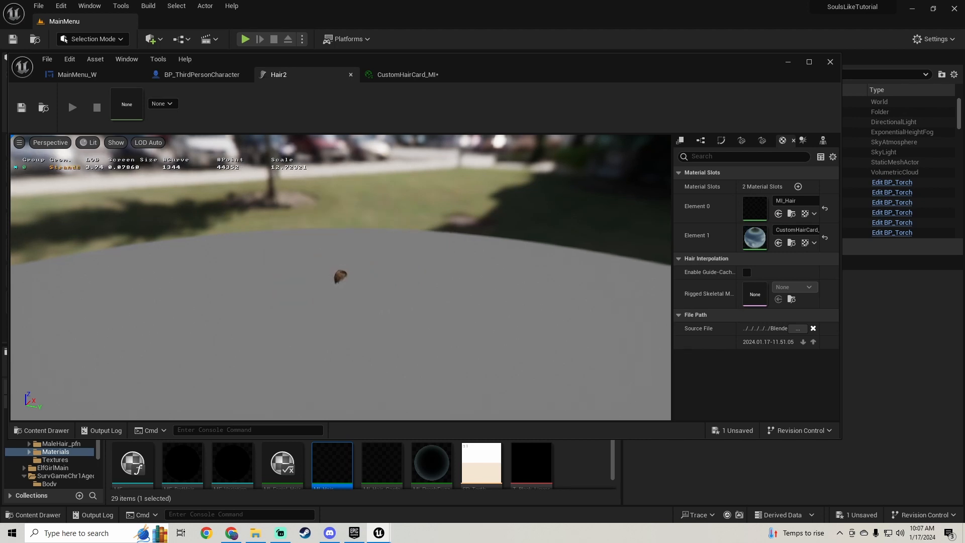
left_click(720, 140)
scroll(701, 342, "down", 6)
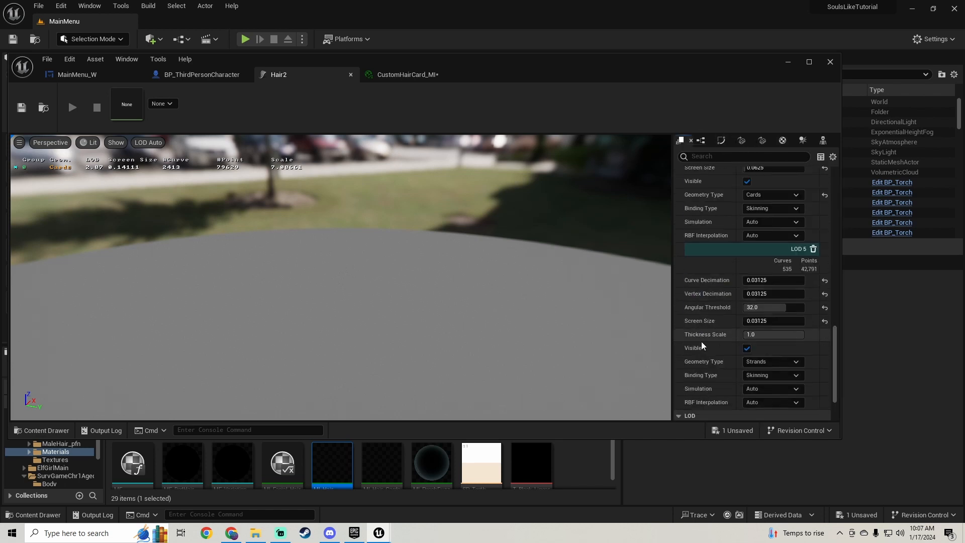
scroll(701, 341, "down", 1)
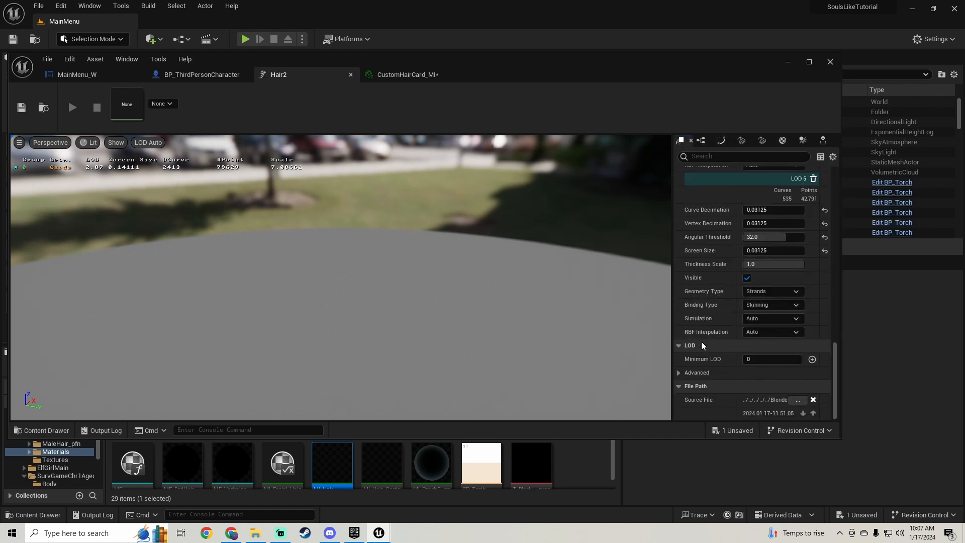
scroll(697, 312, "up", 4)
scroll(698, 312, "up", 2)
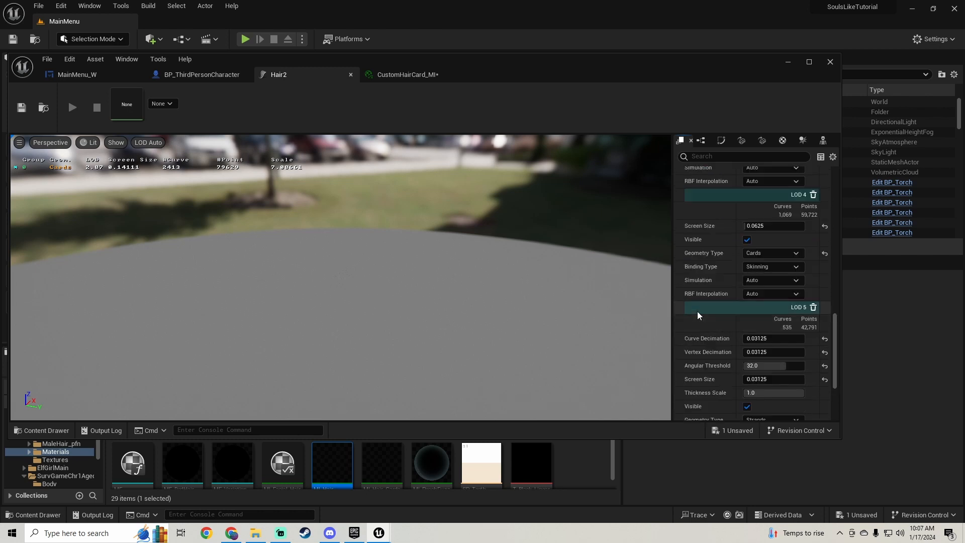
scroll(705, 295, "up", 1)
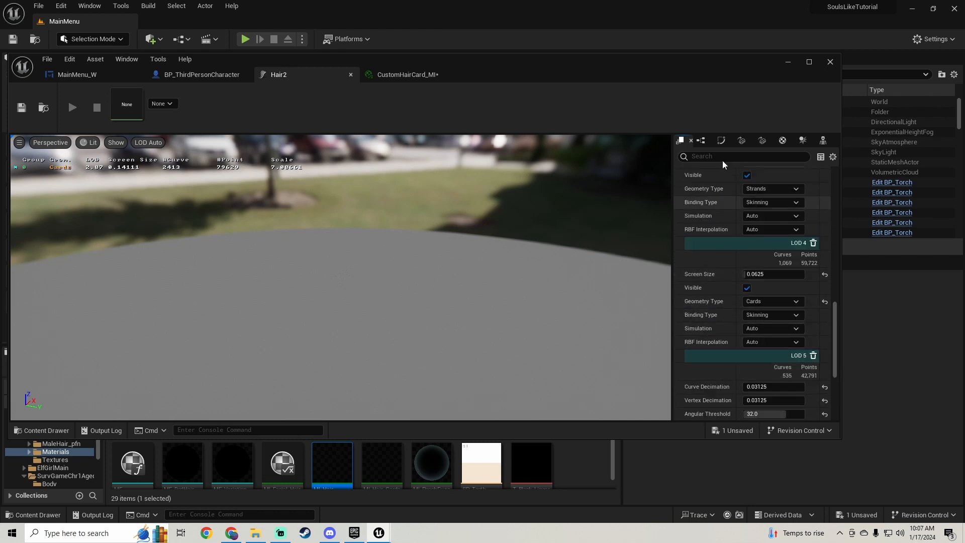
Examine the material, source type, mesh and LOD index of the Hair2 groom's card entries, especially Cards 3, Cards 4 and Cards 5.
left_click(744, 142)
scroll(712, 291, "down", 4)
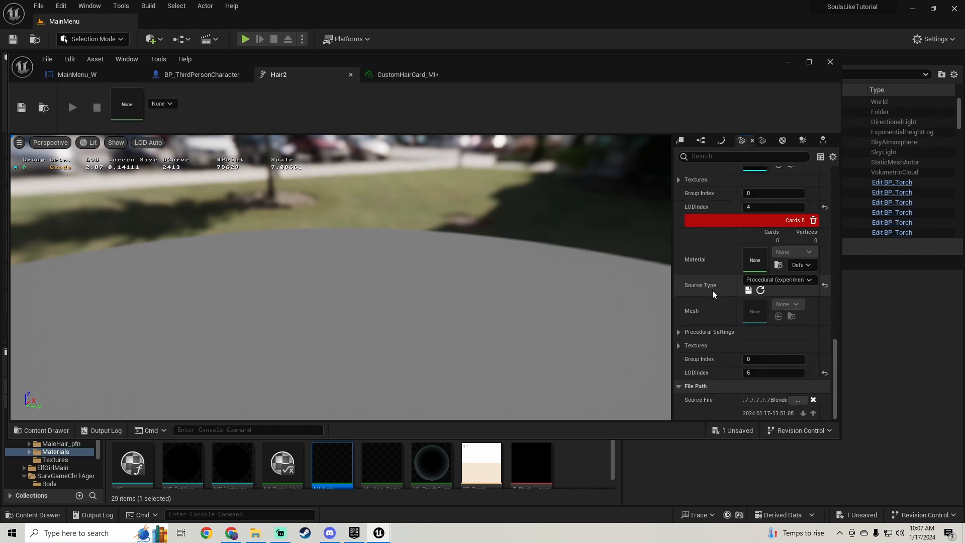
scroll(713, 290, "up", 15)
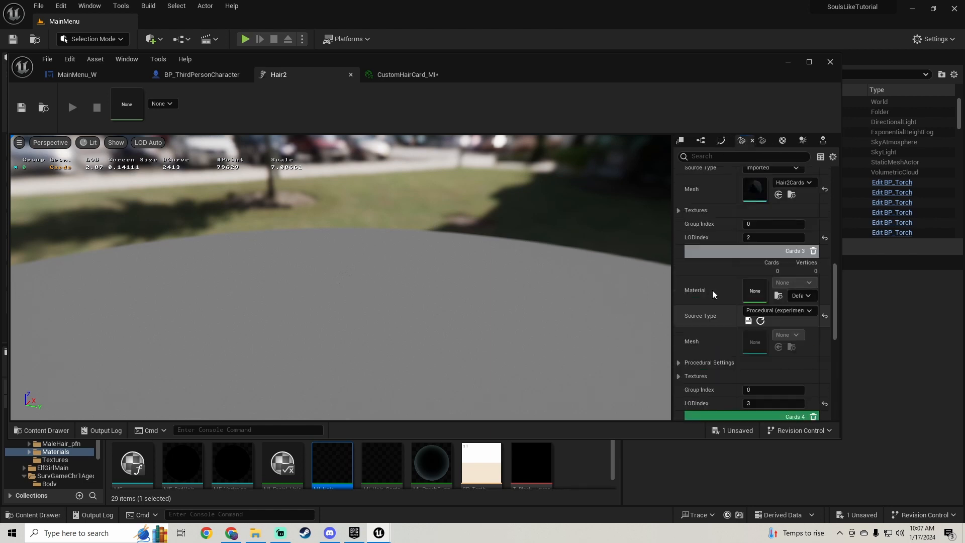
scroll(712, 290, "down", 10)
scroll(712, 290, "down", 3)
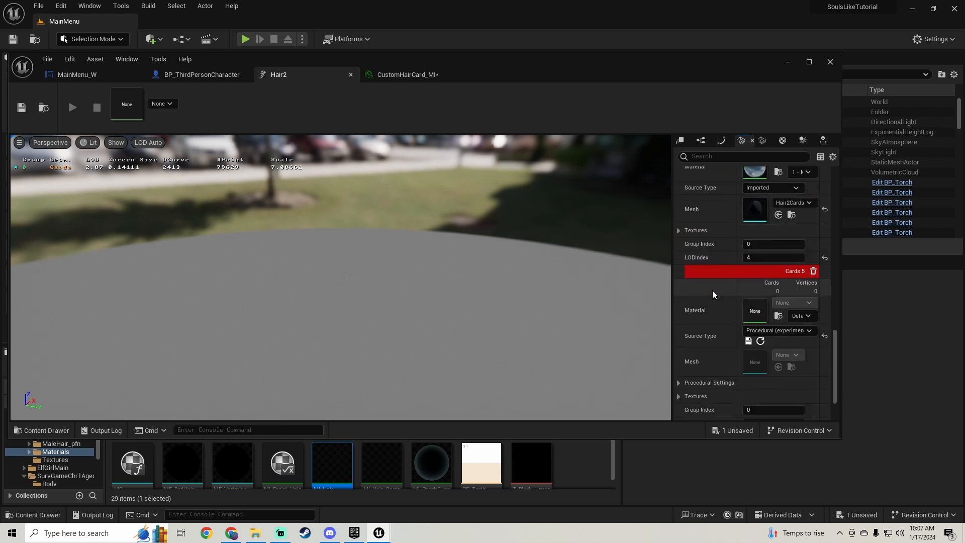
scroll(712, 291, "down", 1)
left_click(783, 314)
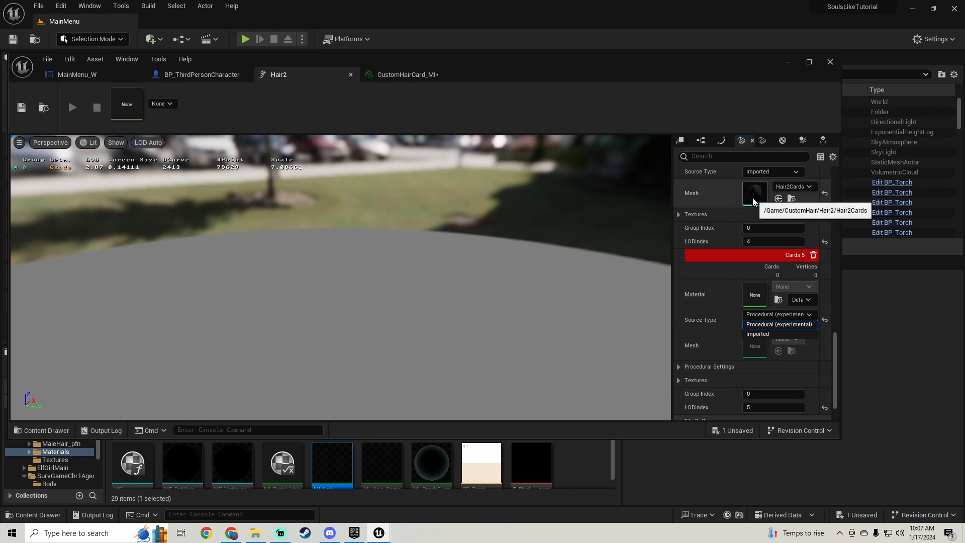
scroll(706, 312, "up", 4)
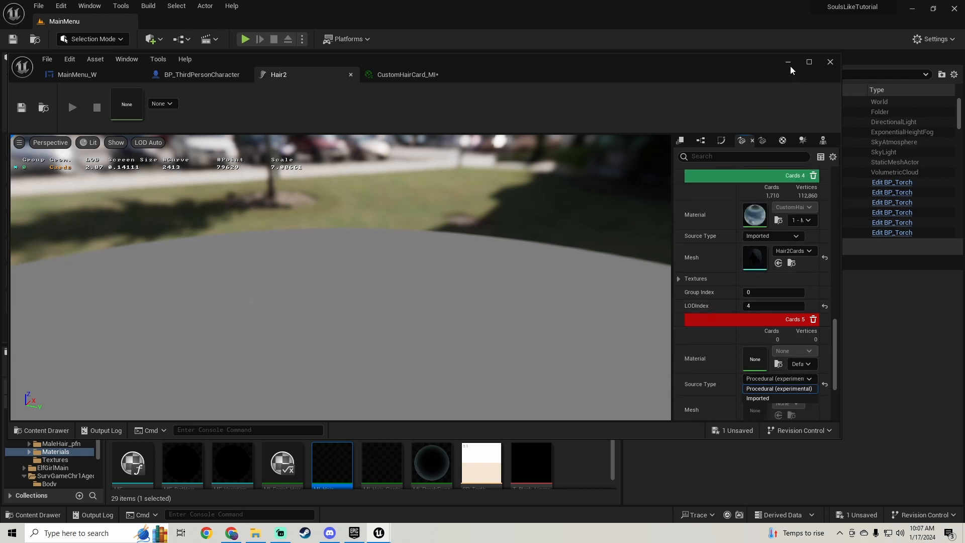
mouse_move(399, 292)
right_mouse_down()
mouse_move(382, 269)
mouse_move(392, 287)
right_mouse_up()
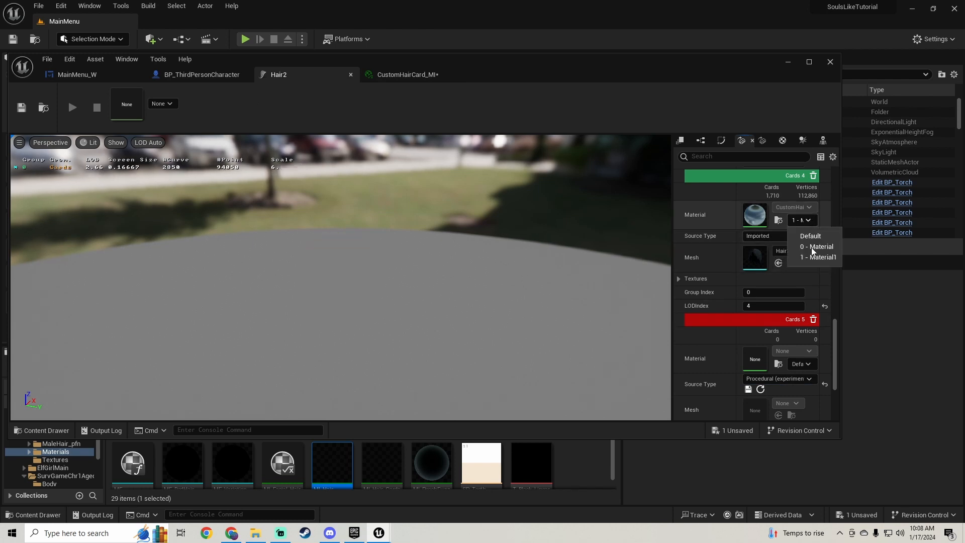
right_click_drag(567, 269, 558, 260)
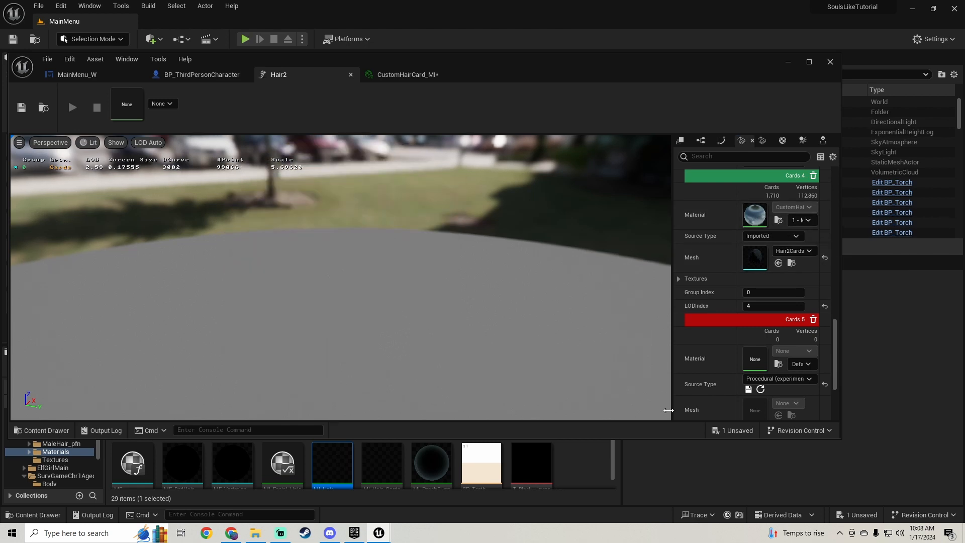
scroll(675, 344, "down", 5)
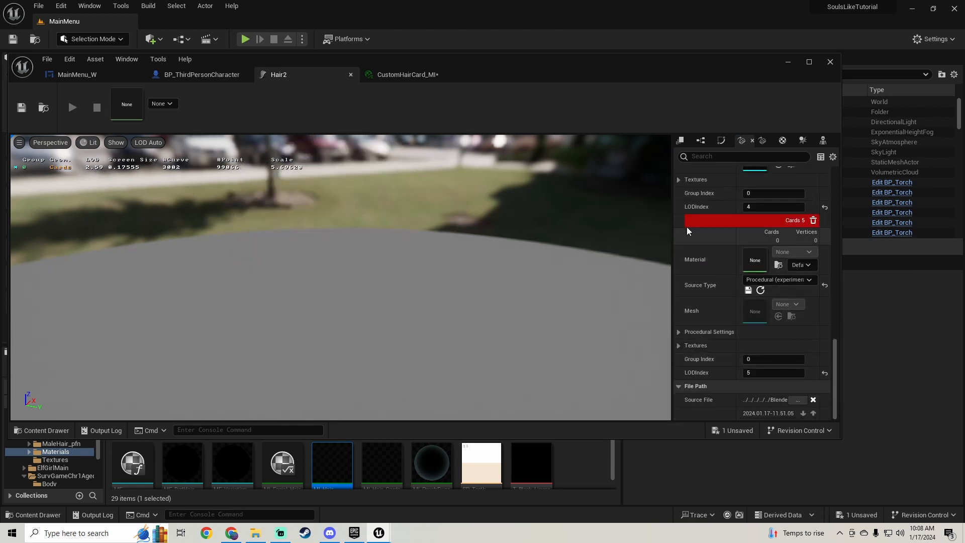
Set the Geometry Type of the Hair2 groom's LOD 5 to Cards.
left_click(680, 142)
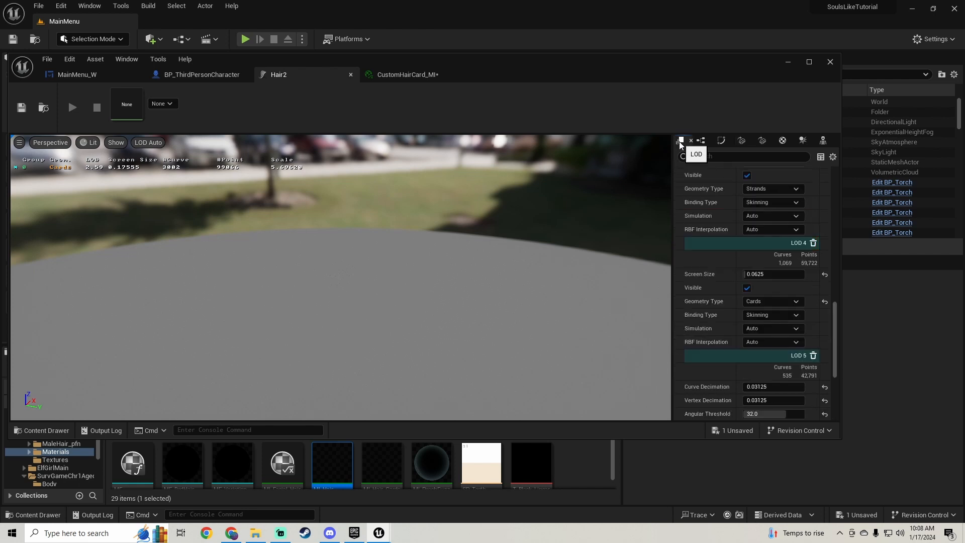
scroll(711, 331, "down", 5)
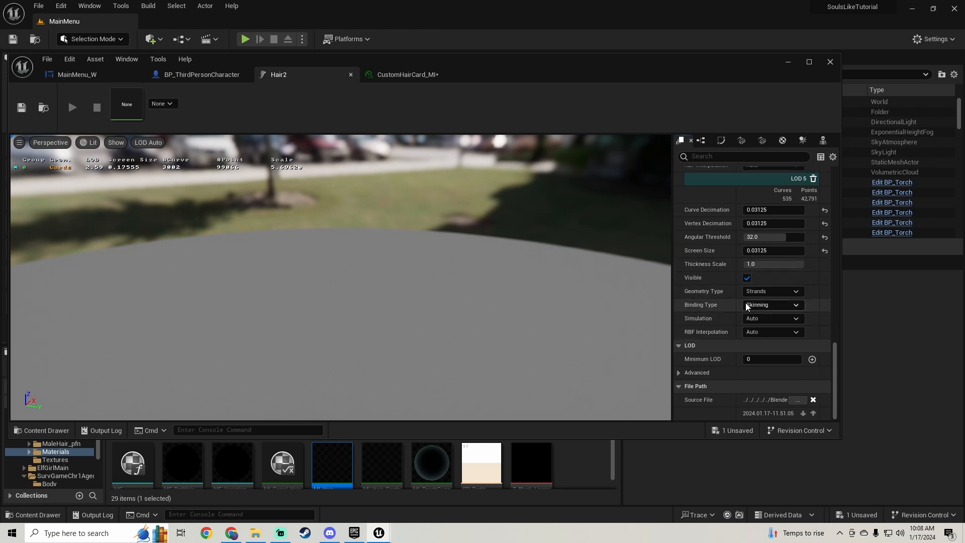
left_click(767, 292)
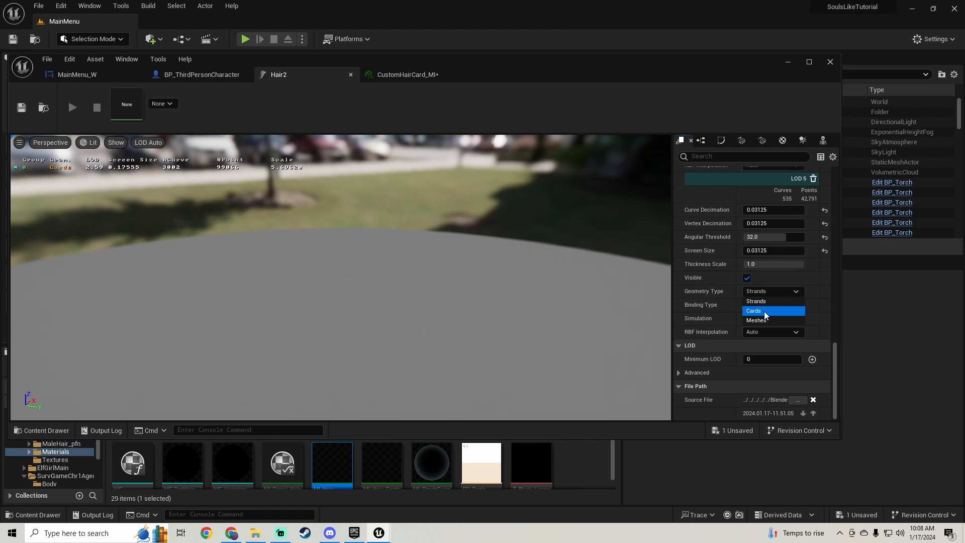
left_click(766, 312)
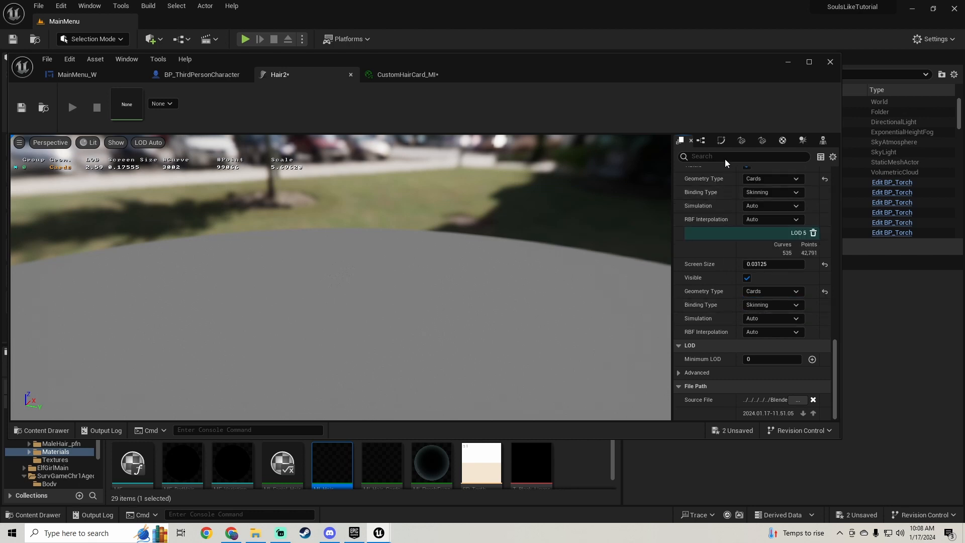
Configure the Cards 5 entry with the Imported source type, the Hair2Cards mesh and the 1 - Material1 material.
left_click(741, 142)
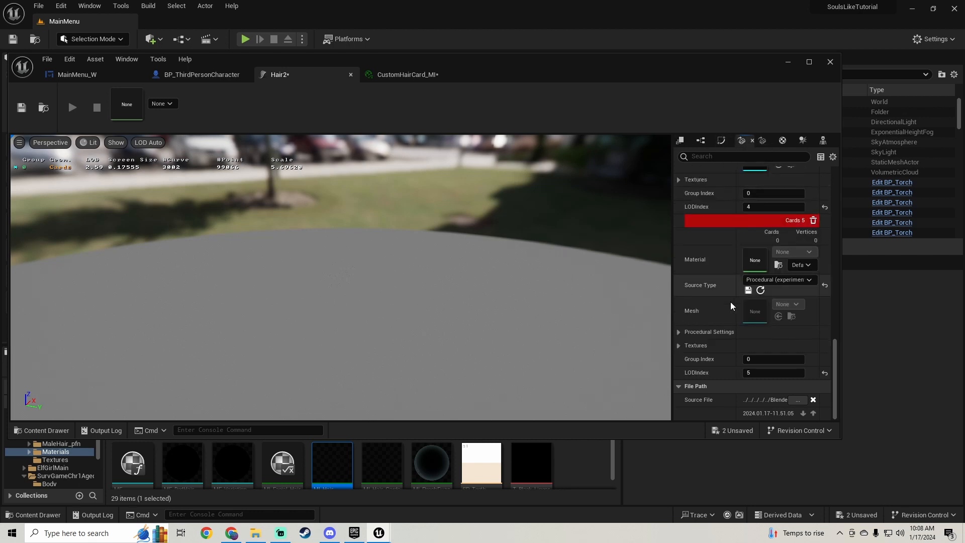
left_click(803, 264)
left_click(803, 264)
left_click(771, 280)
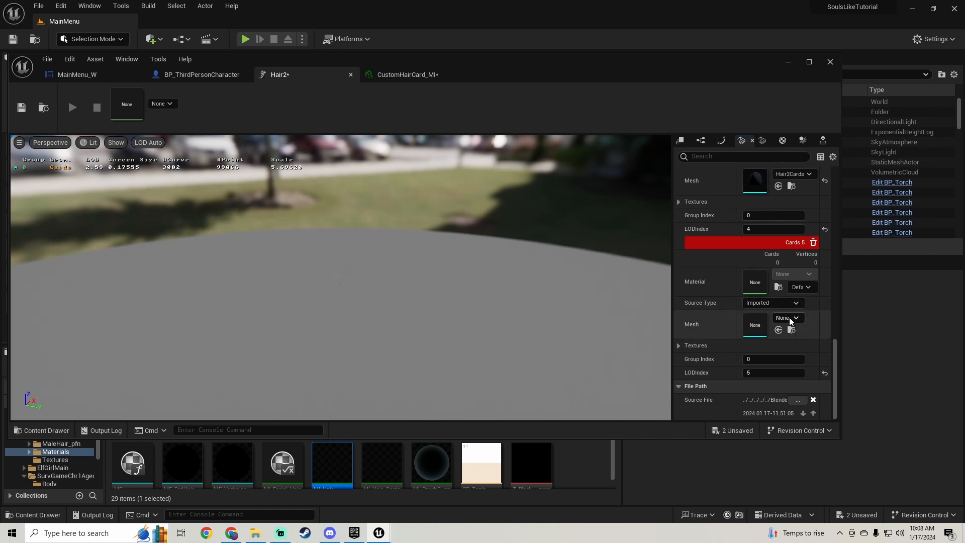
left_click(788, 304)
type("hair 2")
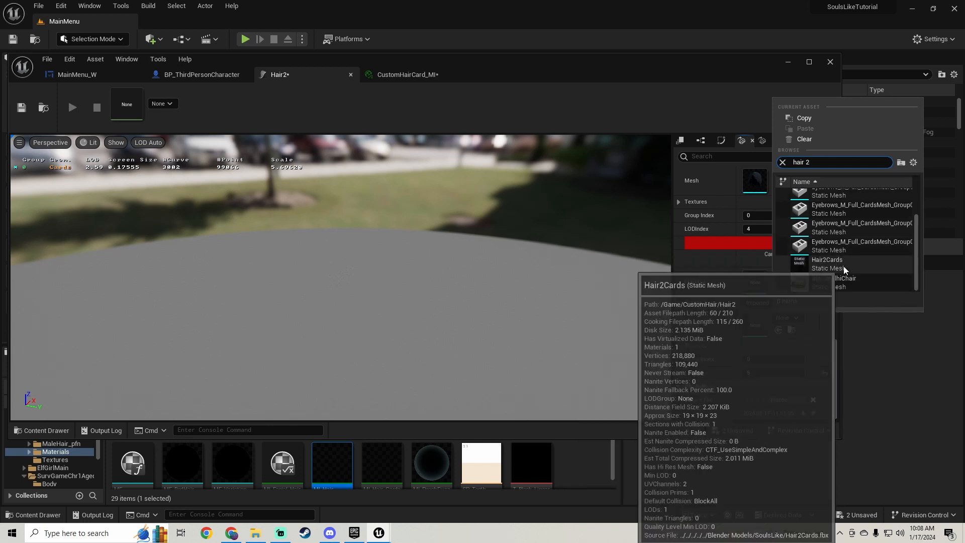
left_click(843, 265)
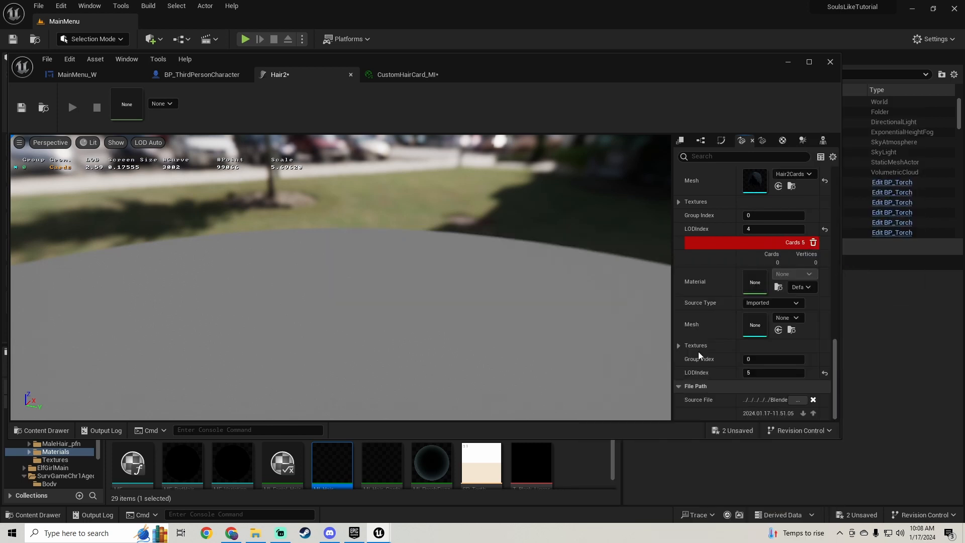
left_click(803, 287)
left_click(815, 324)
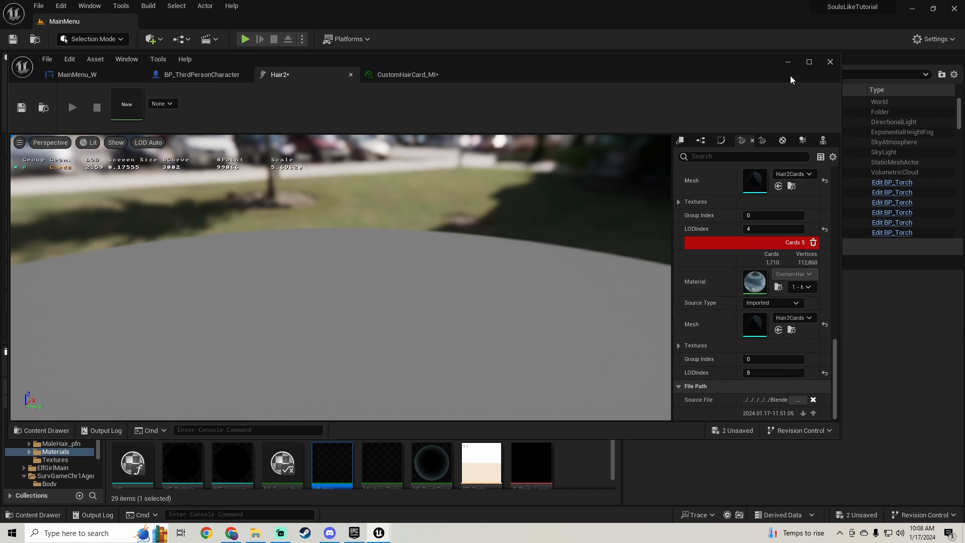
Inspect the Hair2 groom at a distance in its preview and save the asset.
left_click(788, 62)
mouse_move(379, 533)
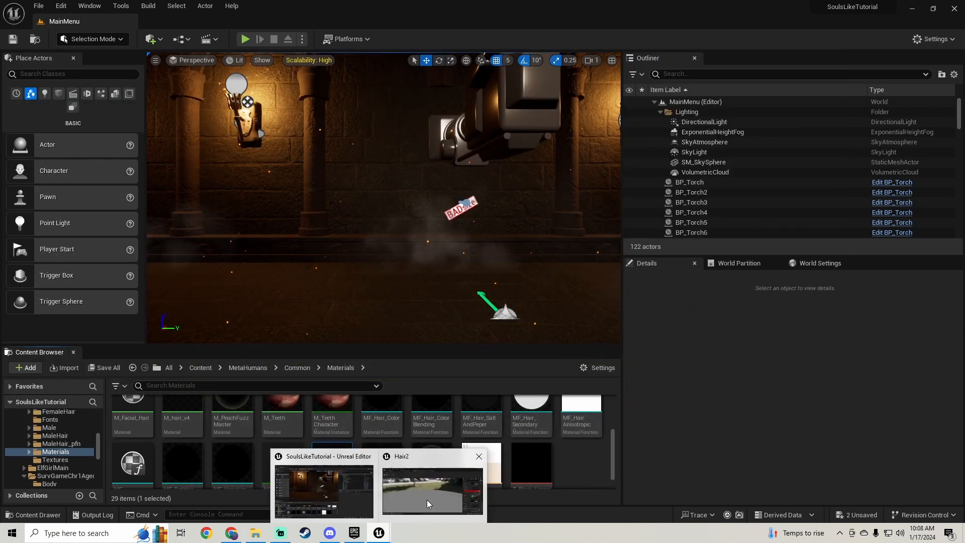
left_click(427, 500)
mouse_move(341, 277)
right_mouse_down()
mouse_move(341, 232)
mouse_move(341, 286)
mouse_move(341, 233)
mouse_move(341, 282)
mouse_move(341, 271)
right_mouse_up()
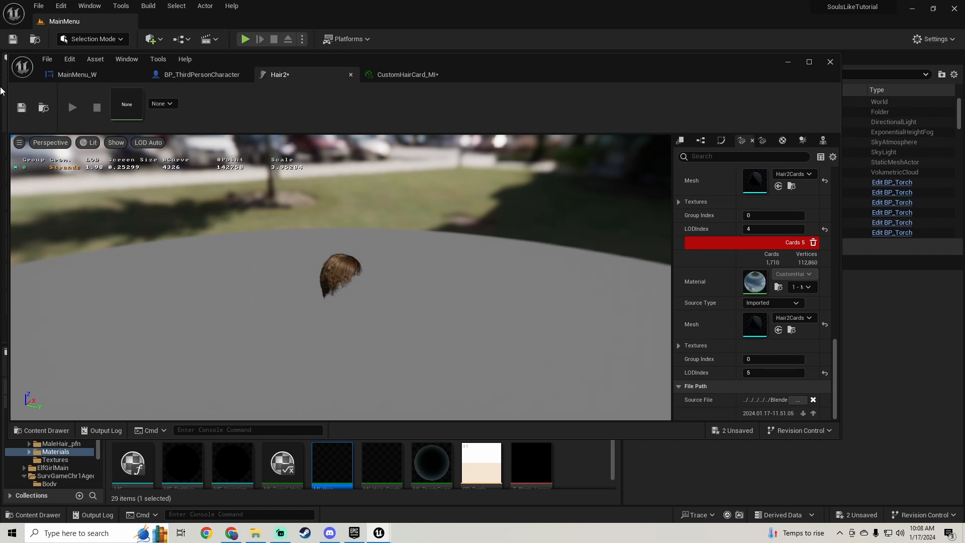
left_click(24, 116)
Review the LOD settings of the LODSync component in BP_ThirdPersonCharacter.
left_click(207, 76)
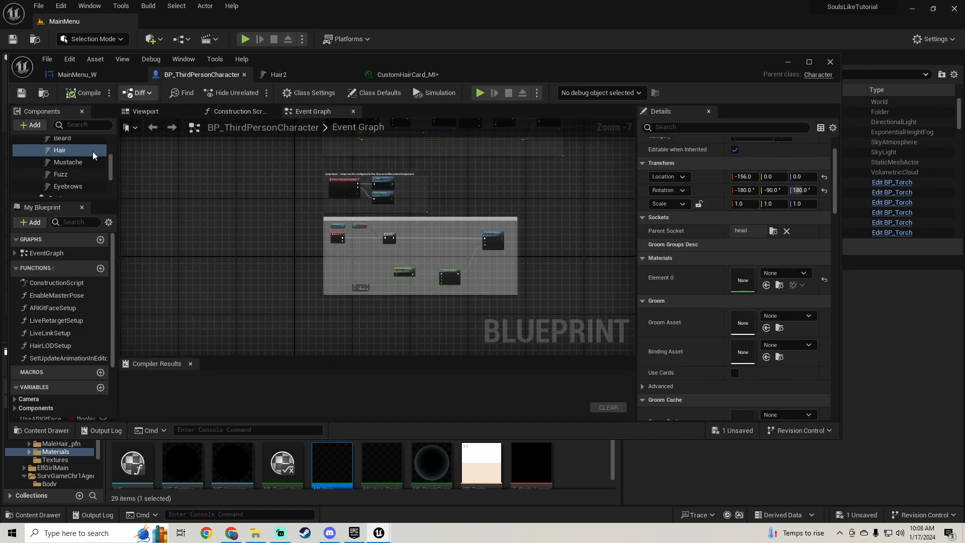
scroll(83, 165, "down", 2)
left_click(64, 154)
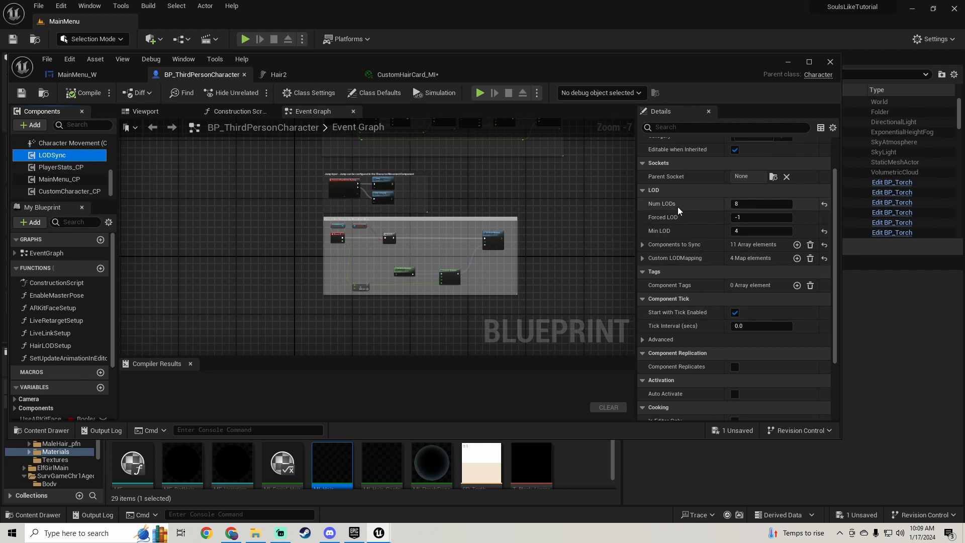
Play-test the Vagabond's hair options in the detailed appearance settings, stop playing and review the Hair component of BP_ThirdPersonCharacter.
left_click(786, 63)
left_click(244, 38)
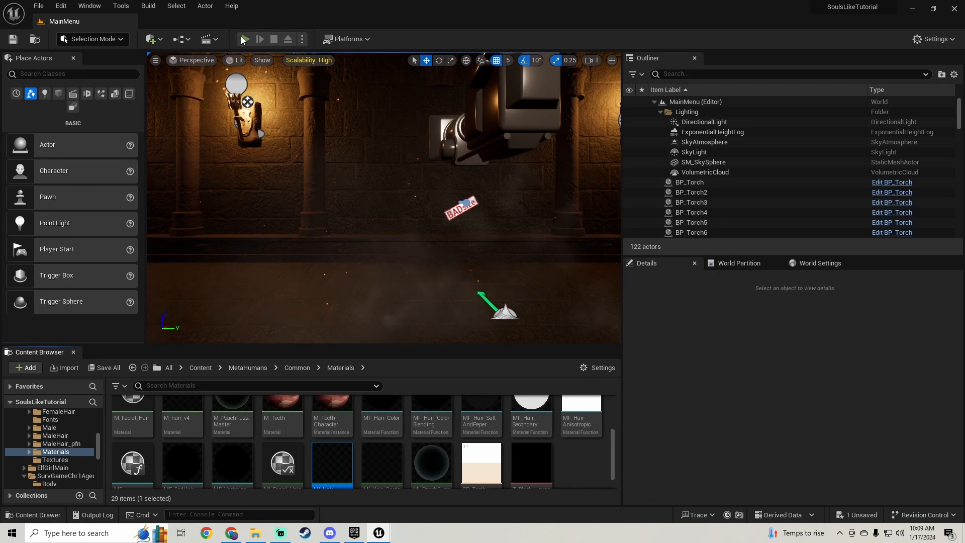
left_click(373, 291)
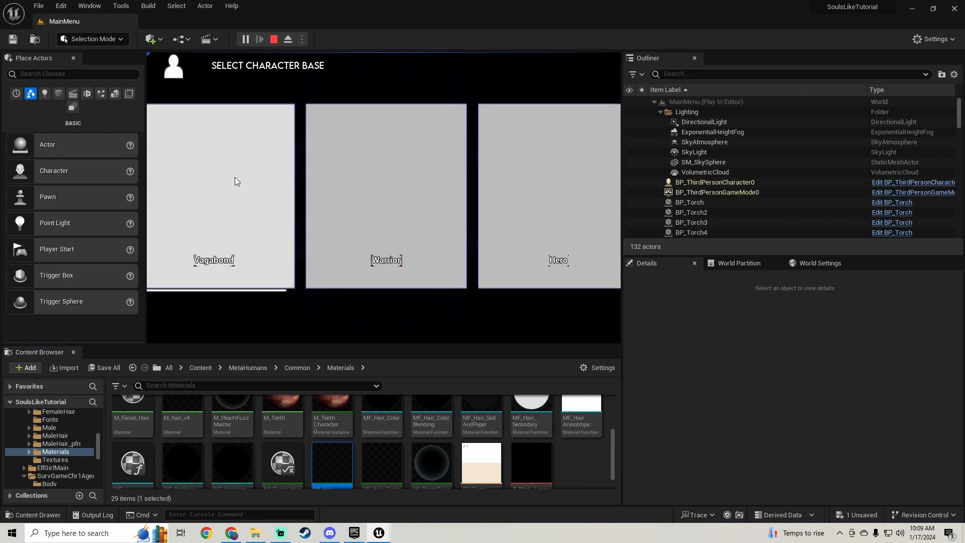
left_click(234, 178)
left_click(246, 248)
left_click(244, 198)
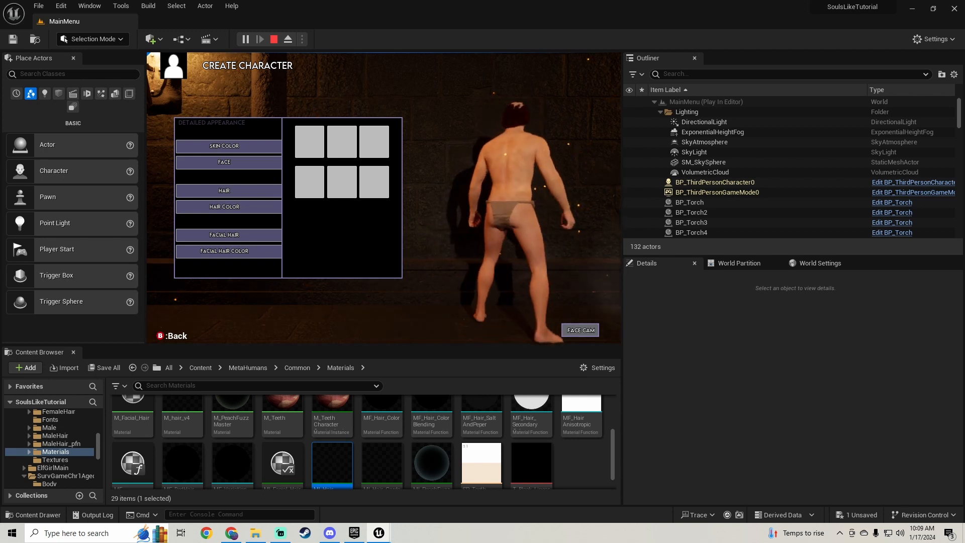
key("Escape")
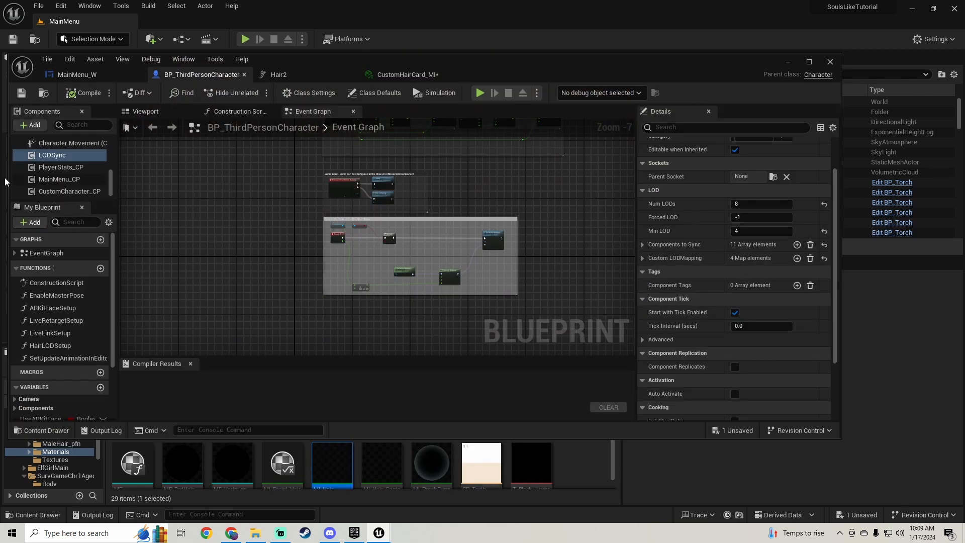
scroll(55, 171, "up", 5)
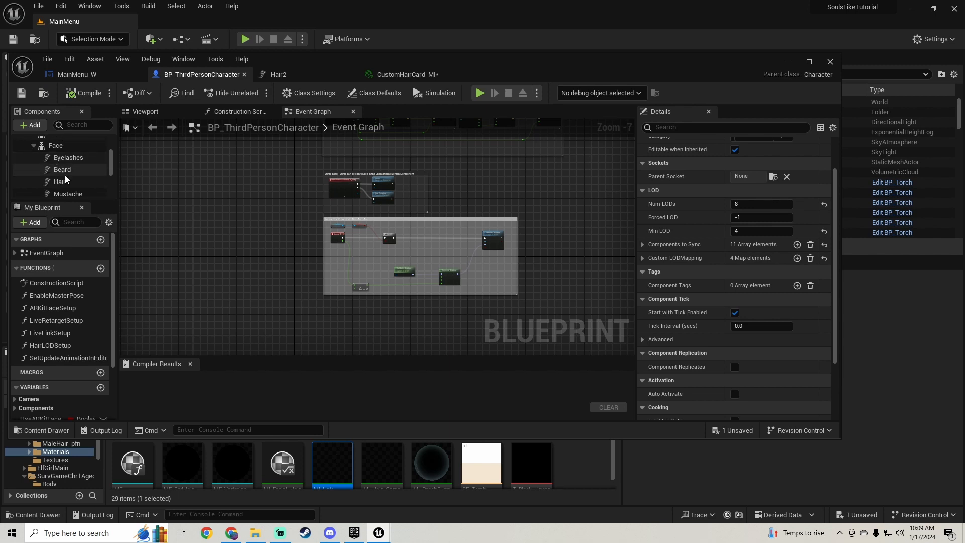
left_click(63, 181)
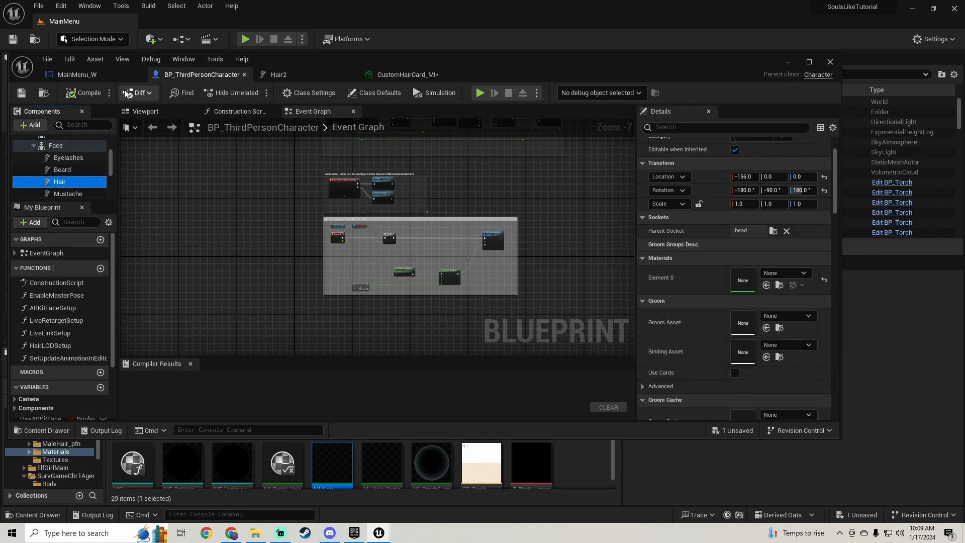
Set the Scraggle parameter of CustomHairCard_MI to 2.0 and inspect the preview sphere.
left_click(406, 76)
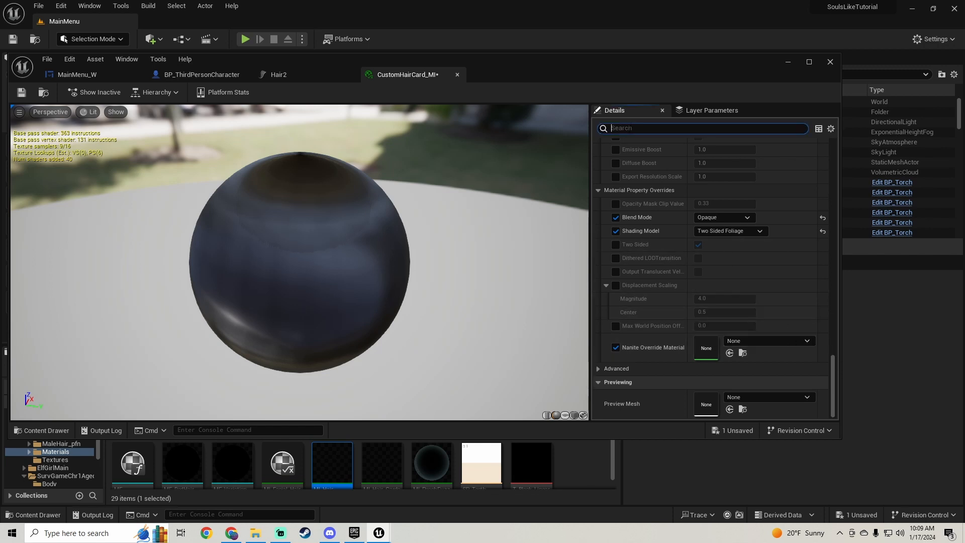
type("scr")
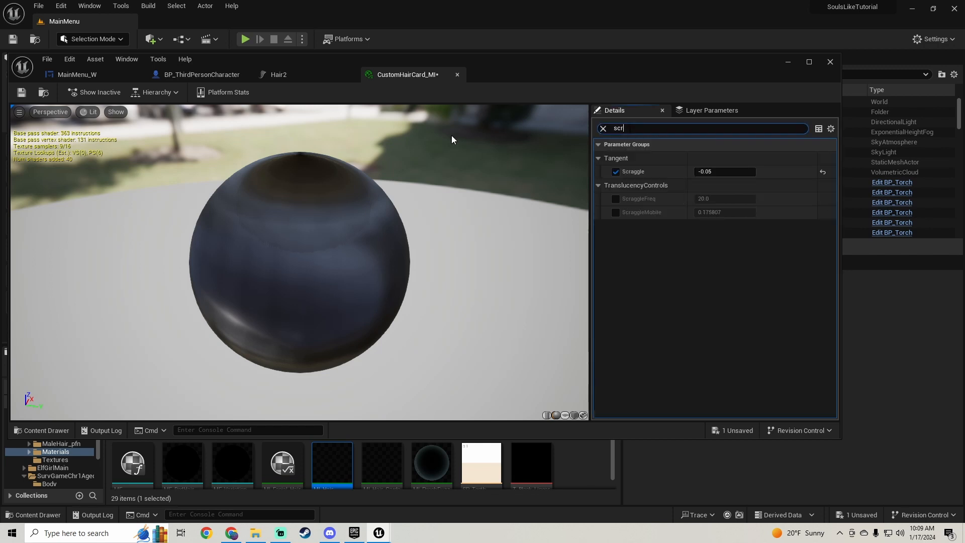
left_click(731, 172)
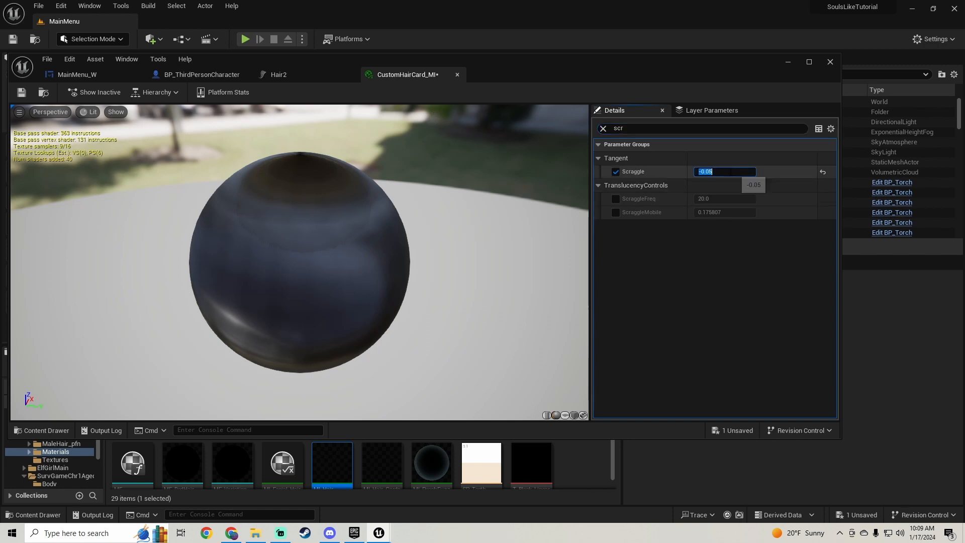
type("2")
key("Return")
mouse_move(370, 250)
left_mouse_down()
mouse_move(447, 224)
mouse_move(432, 221)
mouse_move(387, 256)
left_mouse_up()
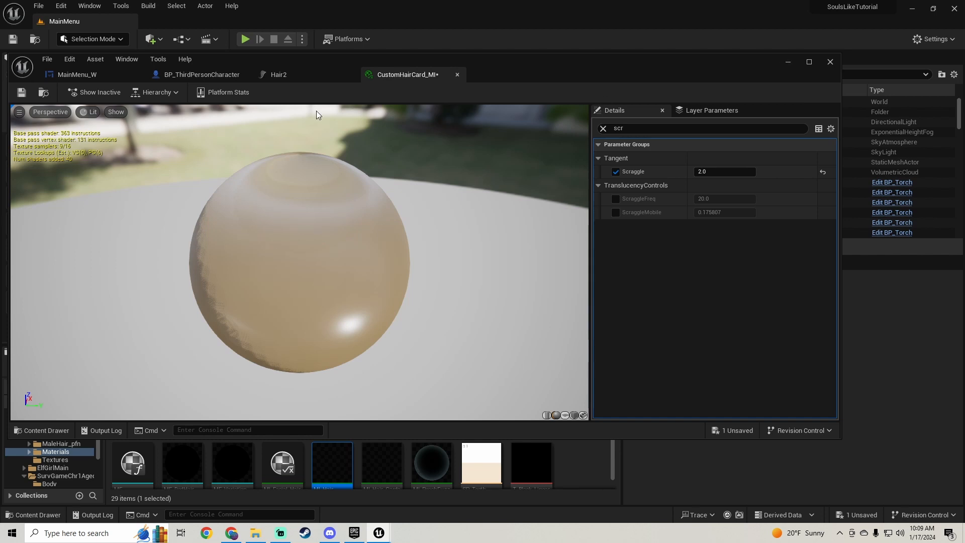
Examine the Hair2 groom's card entries from Cards 5 back to Cards 0 with the updated card material.
left_click(297, 77)
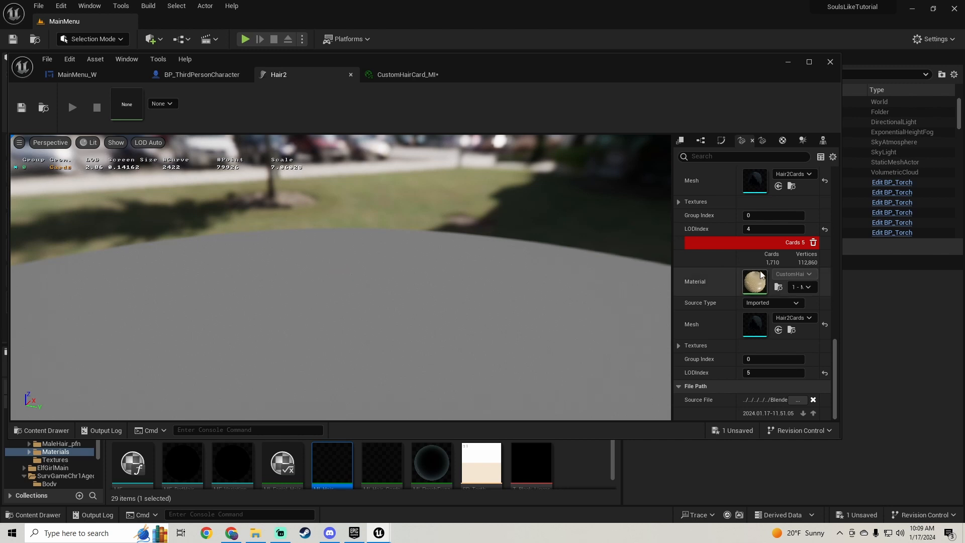
scroll(700, 284, "up", 6)
scroll(700, 283, "up", 10)
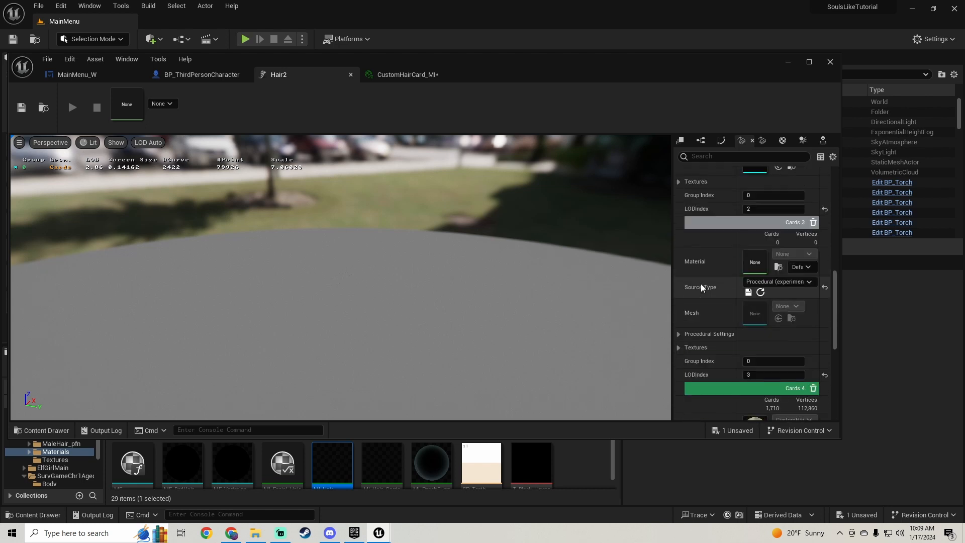
scroll(706, 283, "up", 3)
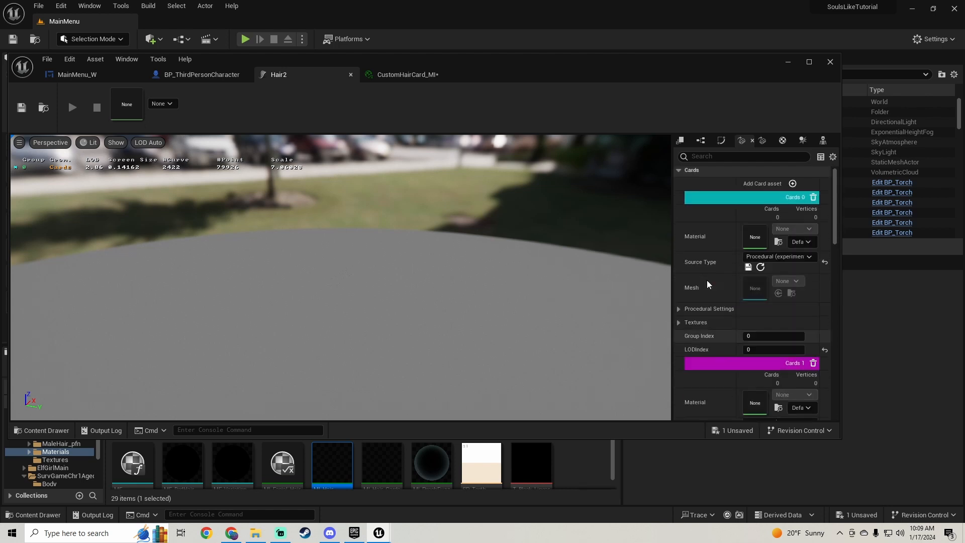
scroll(706, 278, "down", 2)
scroll(707, 277, "up", 2)
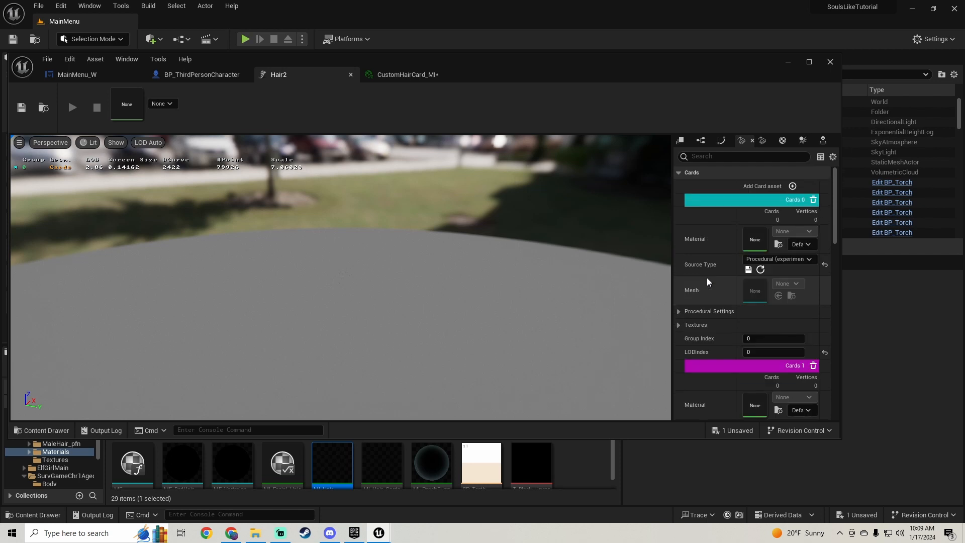
Review the Hair2 groom's LOD entries and switch the Cards 2 entry's material to 1 - Material1, checking the hair at different distances.
left_click(681, 140)
scroll(709, 282, "down", 5)
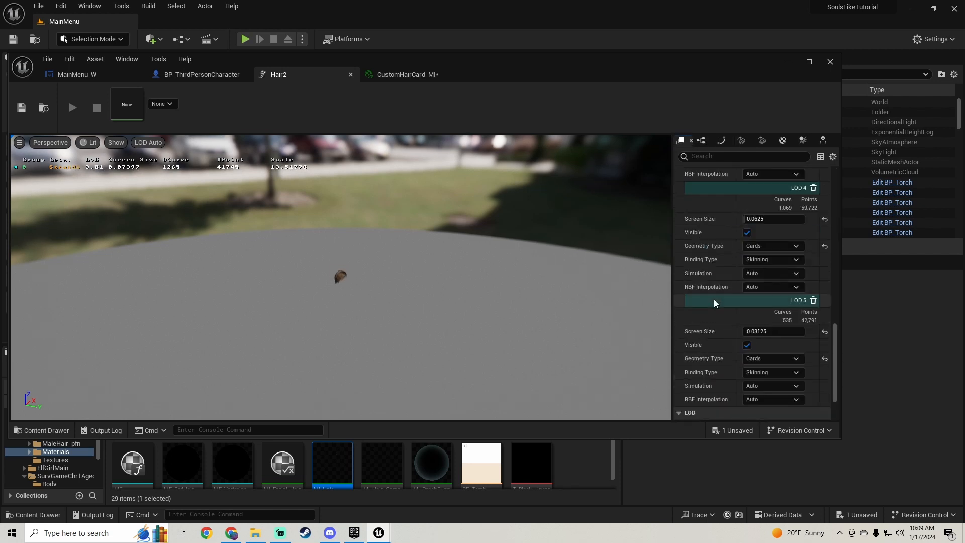
scroll(714, 297, "up", 6)
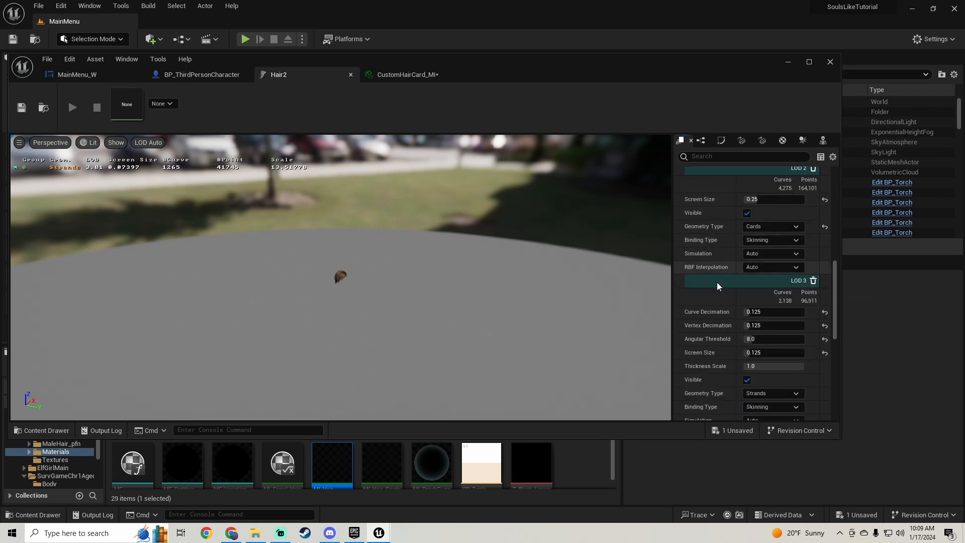
left_click(742, 140)
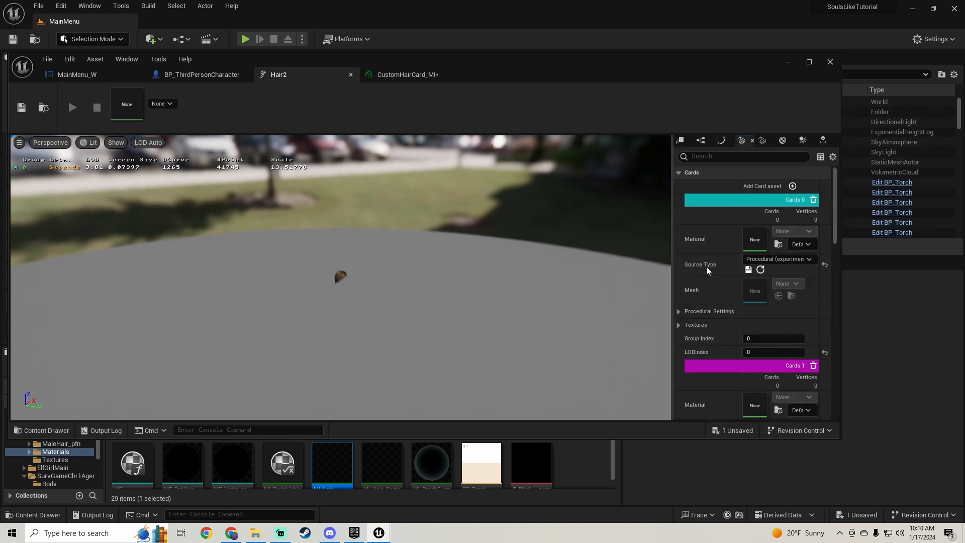
scroll(708, 266, "down", 5)
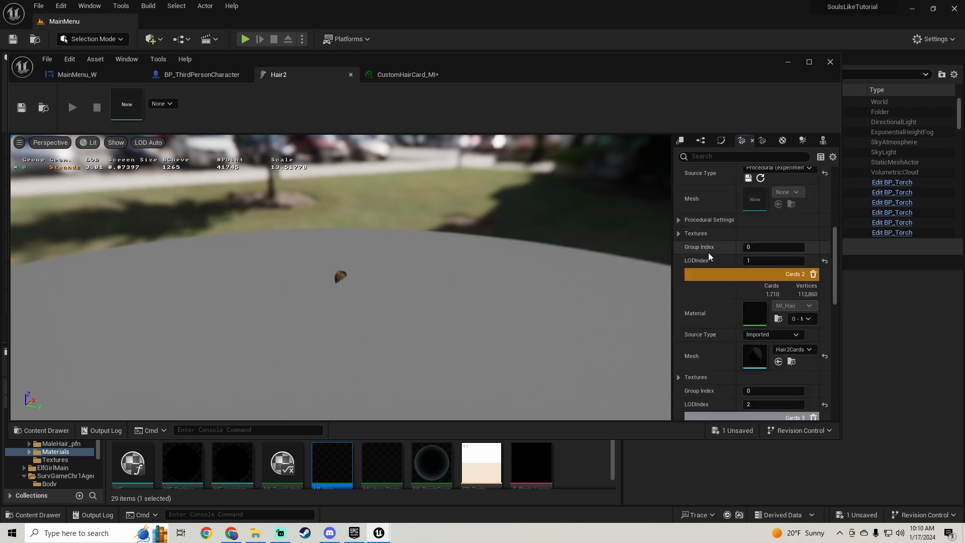
scroll(704, 309, "down", 3)
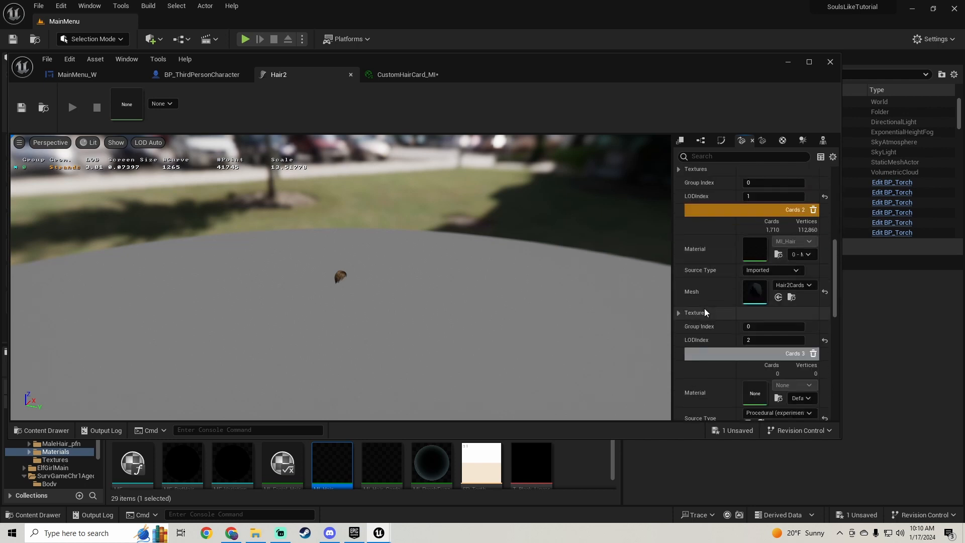
left_click(802, 254)
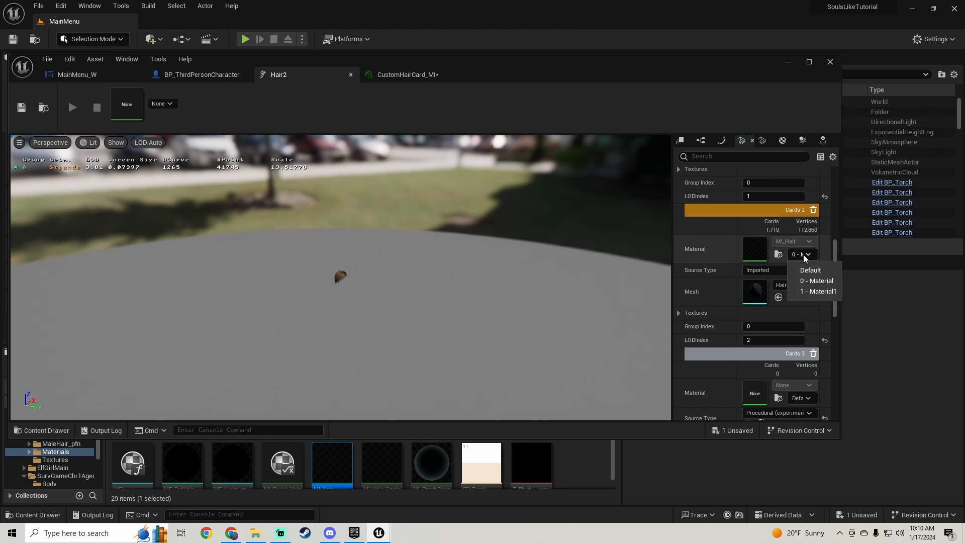
left_click(820, 292)
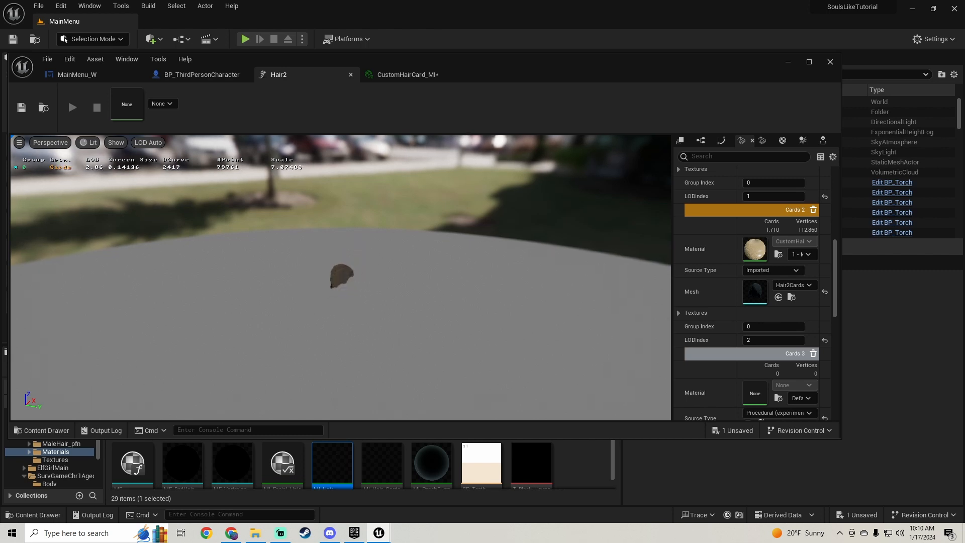
left_click_drag(346, 293, 372, 268)
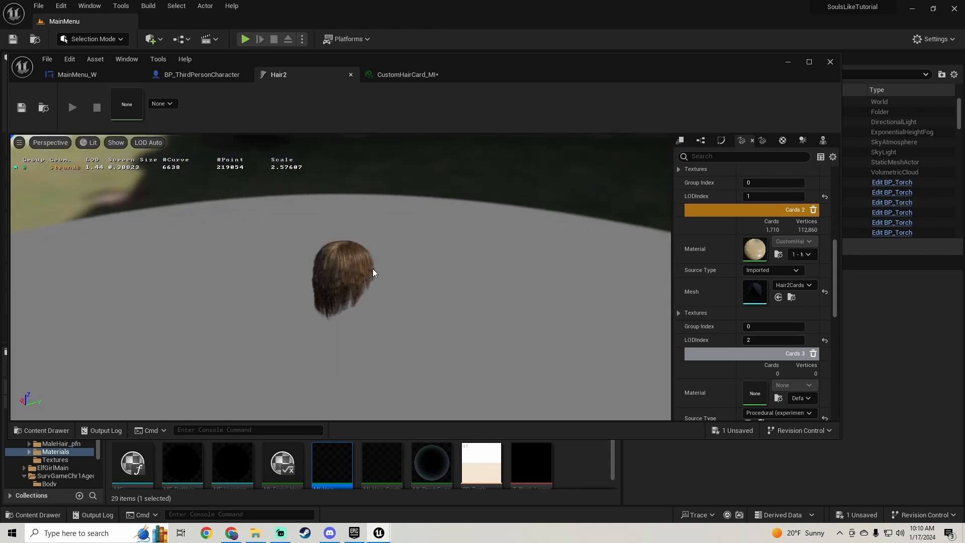
right_click_drag(373, 269, 372, 296)
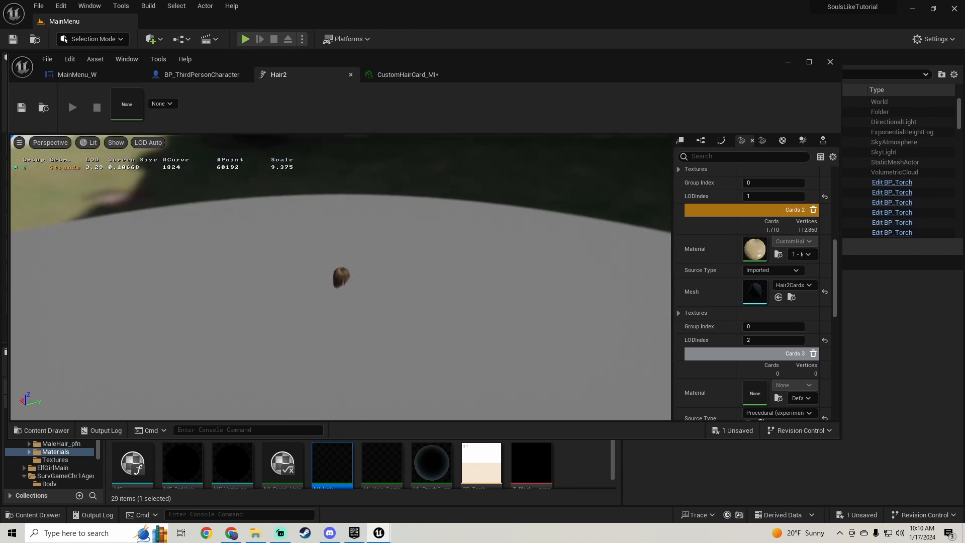
mouse_move(521, 353)
left_mouse_down()
mouse_move(548, 297)
mouse_move(578, 307)
mouse_move(533, 359)
mouse_move(521, 353)
left_mouse_up()
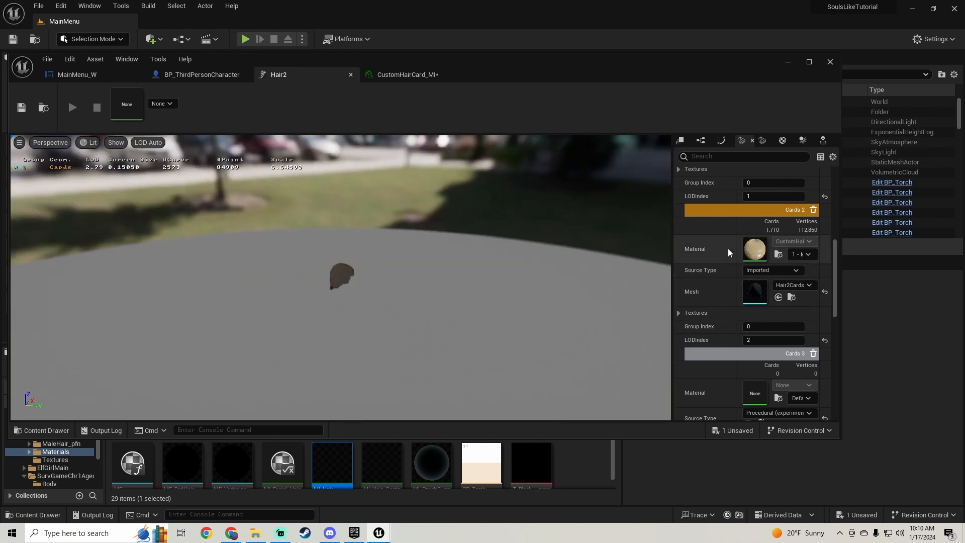
Try the default Scraggle value in CustomHairCard_MI against the Hair2 preview and set it back to 2.0.
double_click(754, 249)
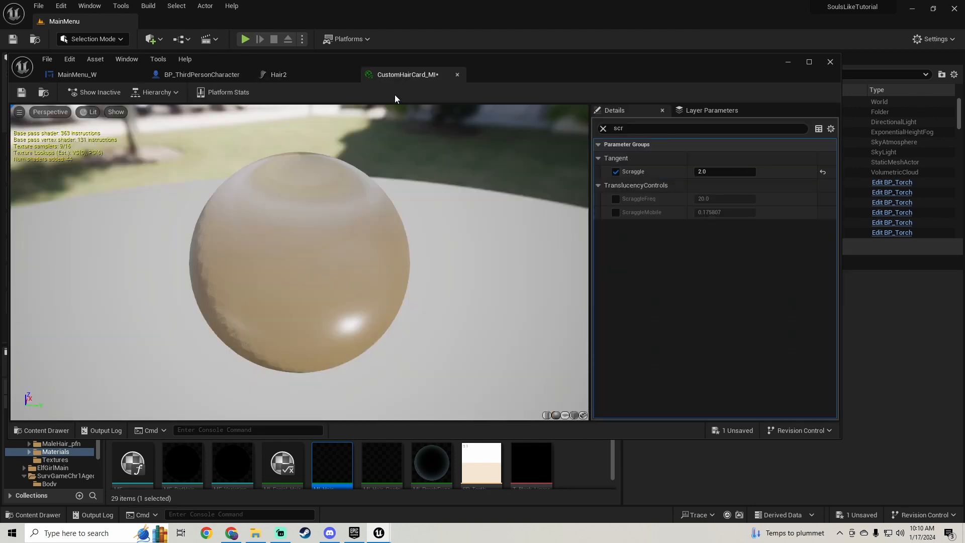
left_click(823, 172)
left_click(304, 75)
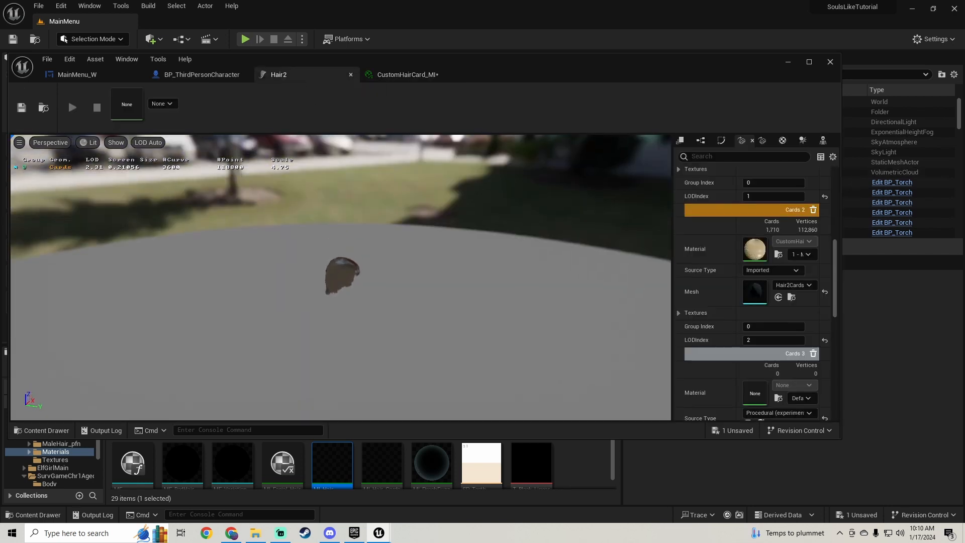
left_click(410, 76)
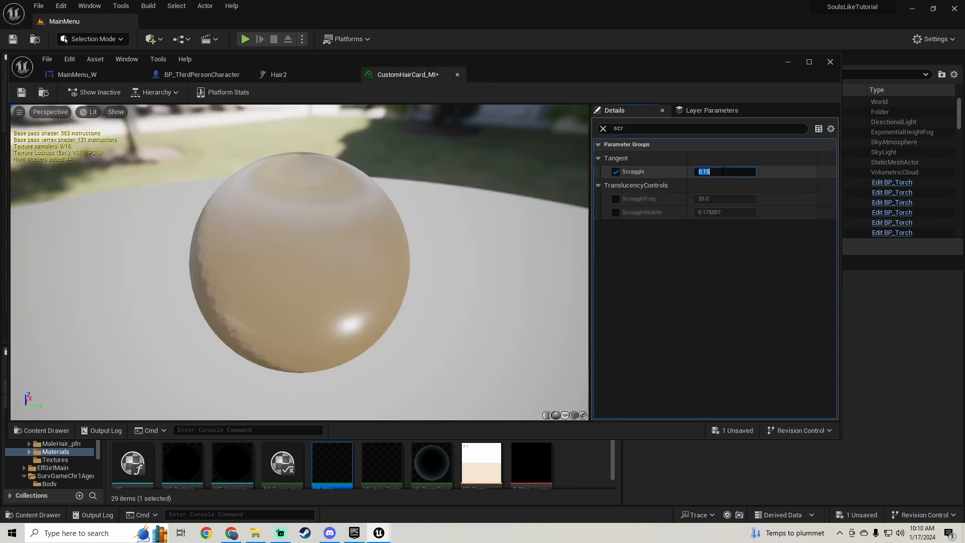
left_click(278, 75)
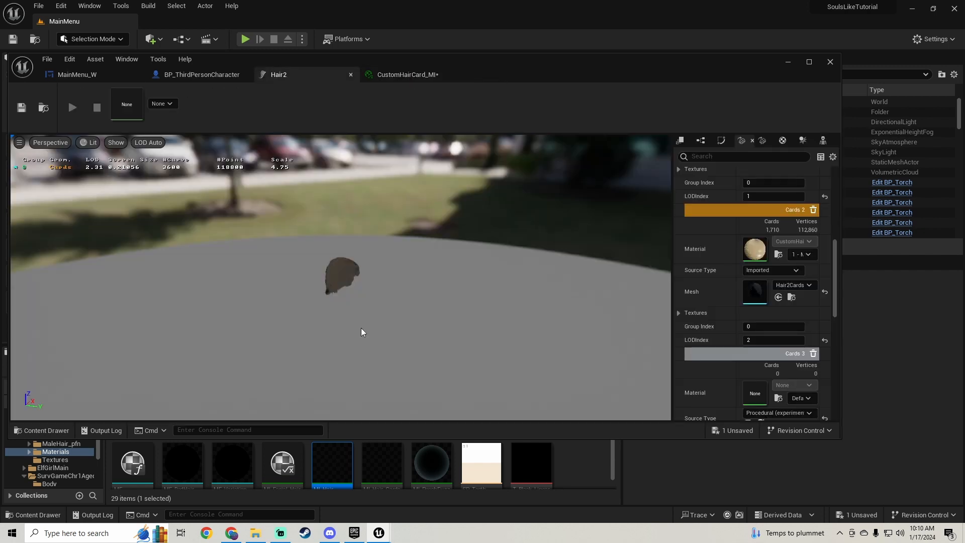
Set the Shading Model override of CustomHairCard_MI to From Material Expression and inspect the Hair2 groom preview.
left_click(407, 76)
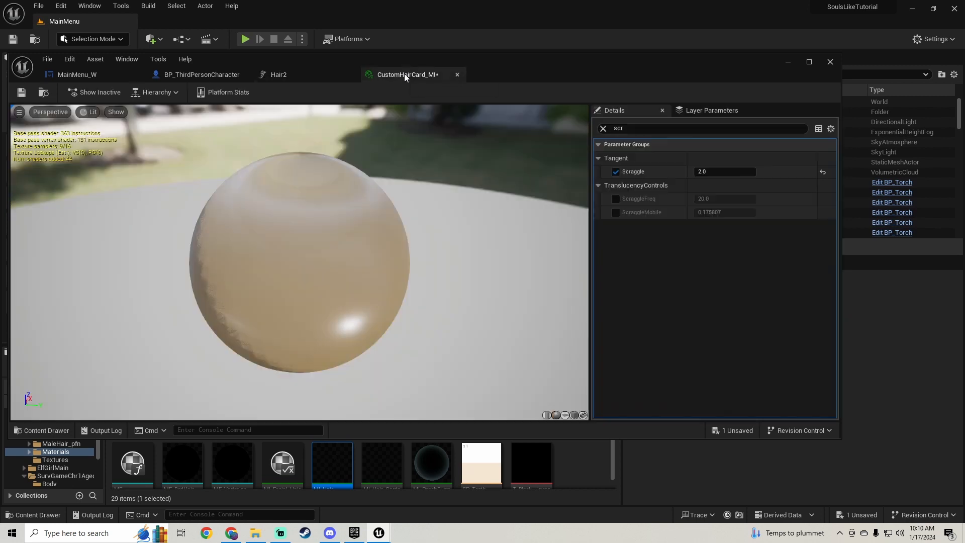
key("BackSpace")
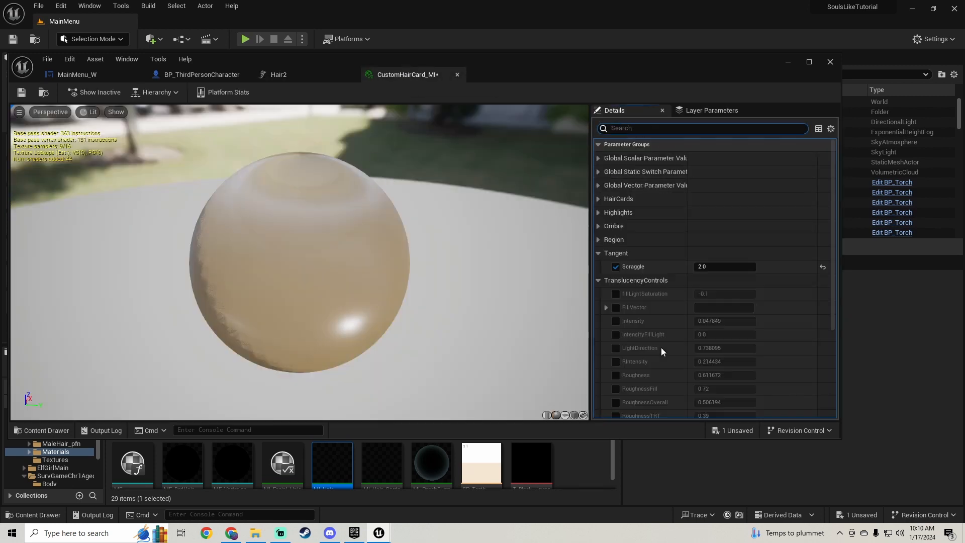
left_click_drag(833, 200, 817, 450)
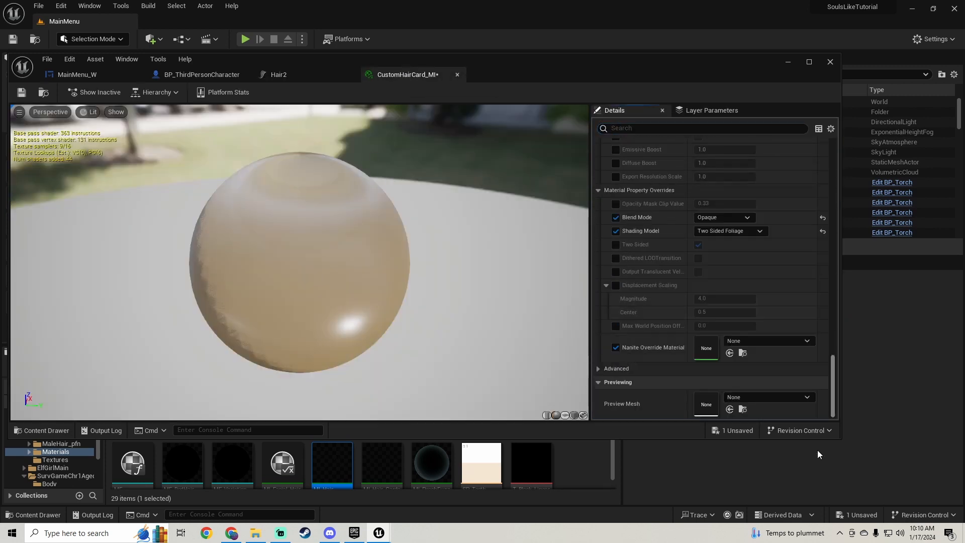
left_click(724, 231)
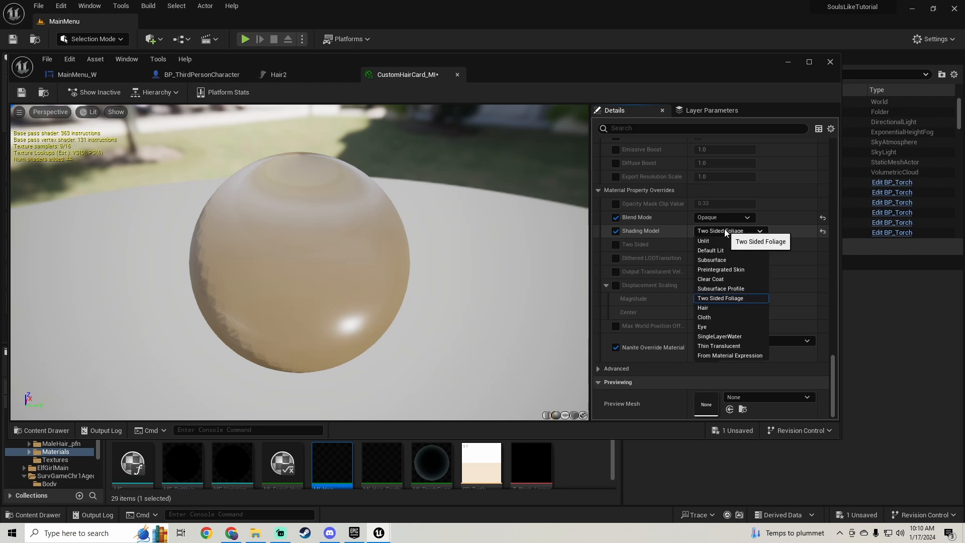
left_click(728, 357)
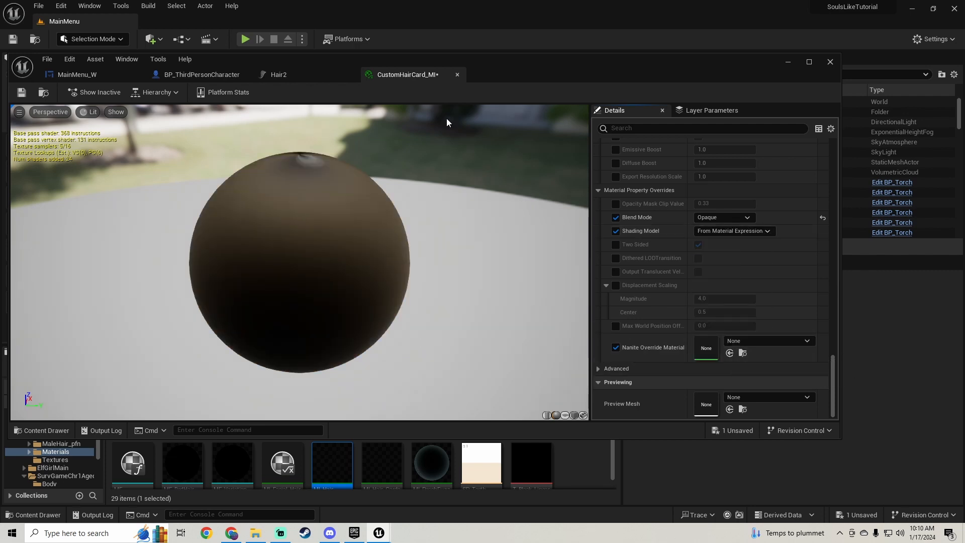
left_click(285, 77)
scroll(345, 273, "up", 5)
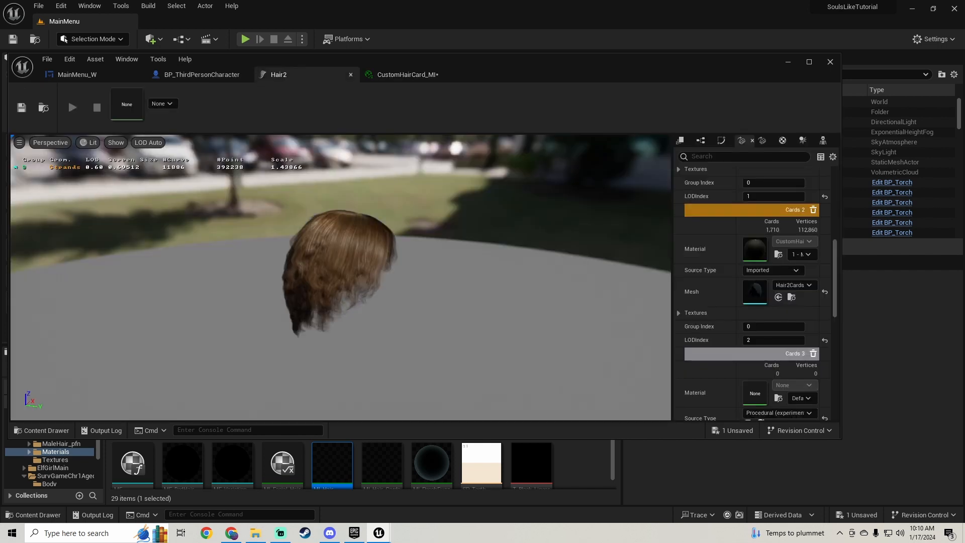
scroll(345, 272, "down", 5)
left_click_drag(345, 272, 396, 284)
Try the Masked blend mode on CustomHairCard_MI, restore Opaque and recheck the Hair2 groom preview.
left_click(409, 73)
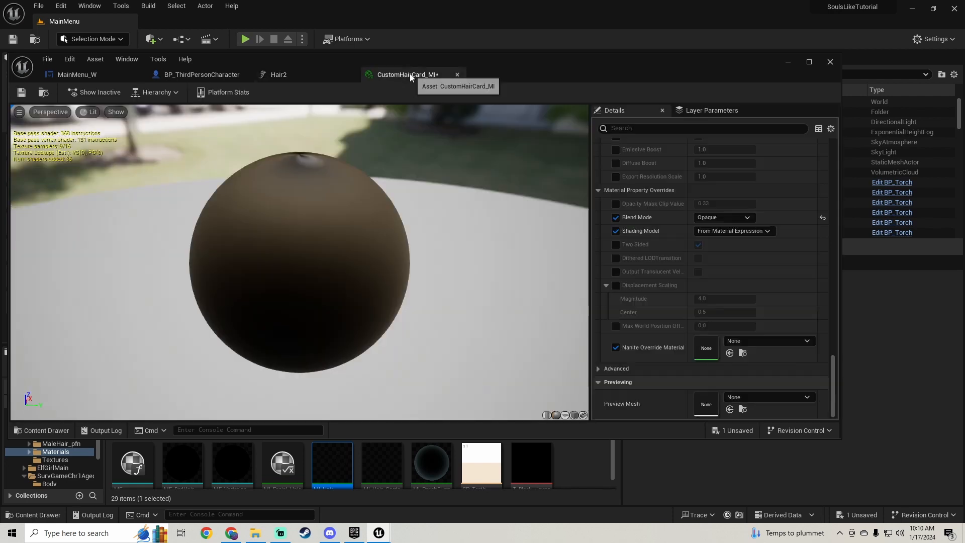
left_click(727, 231)
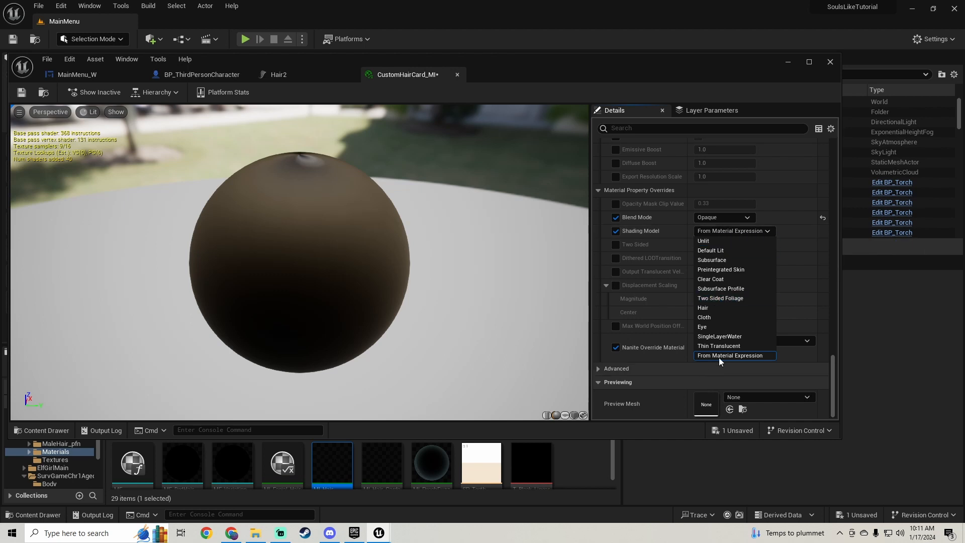
left_click(735, 230)
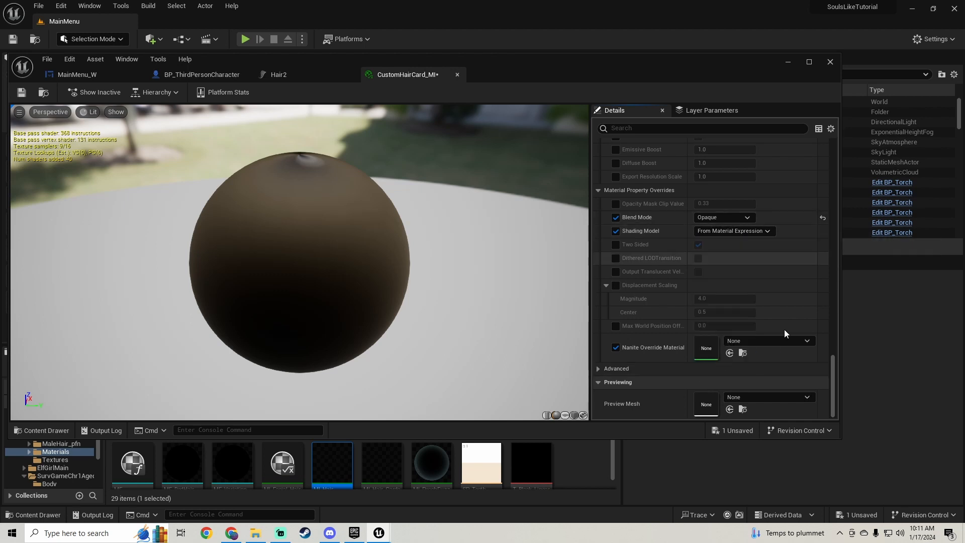
left_click(732, 218)
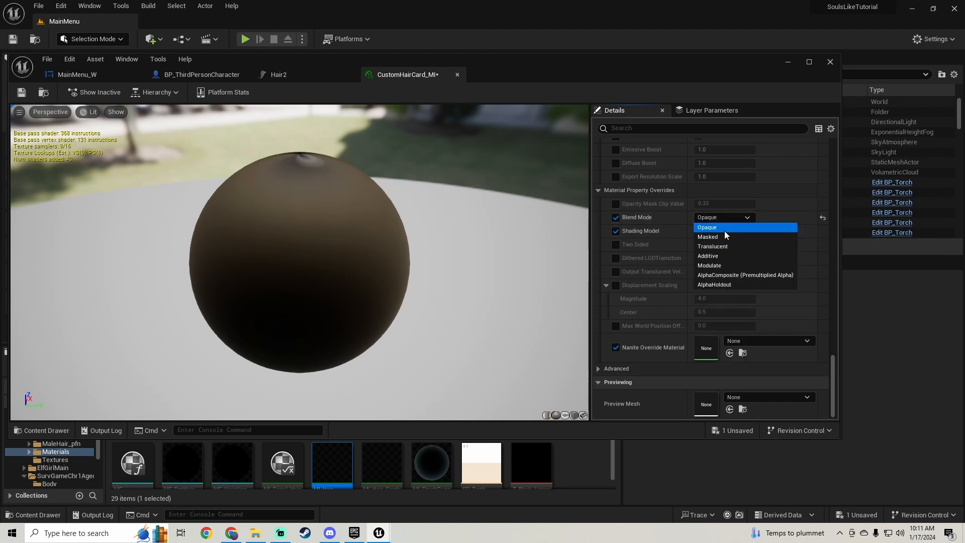
left_click(725, 238)
left_click(316, 77)
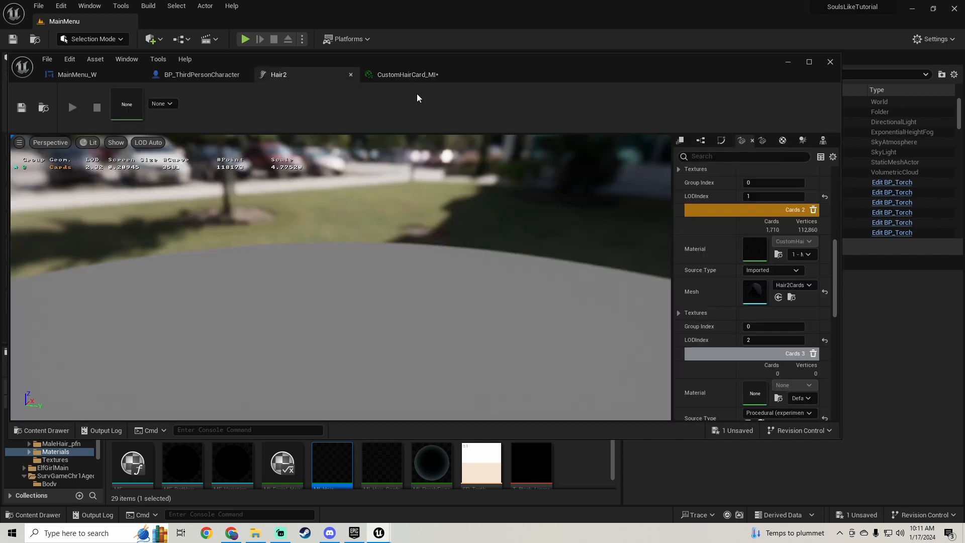
left_click(421, 76)
left_click(716, 219)
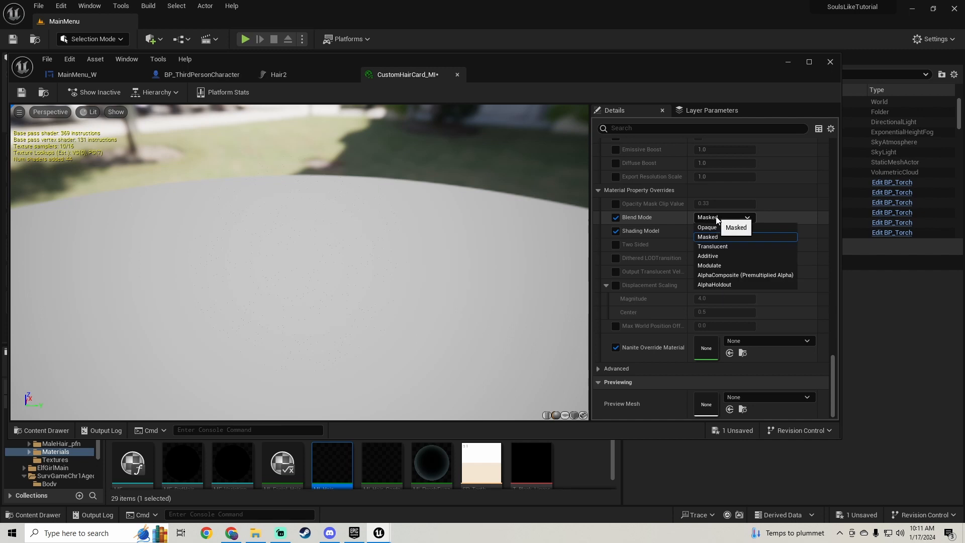
left_click(722, 234)
left_click(720, 218)
left_click(719, 227)
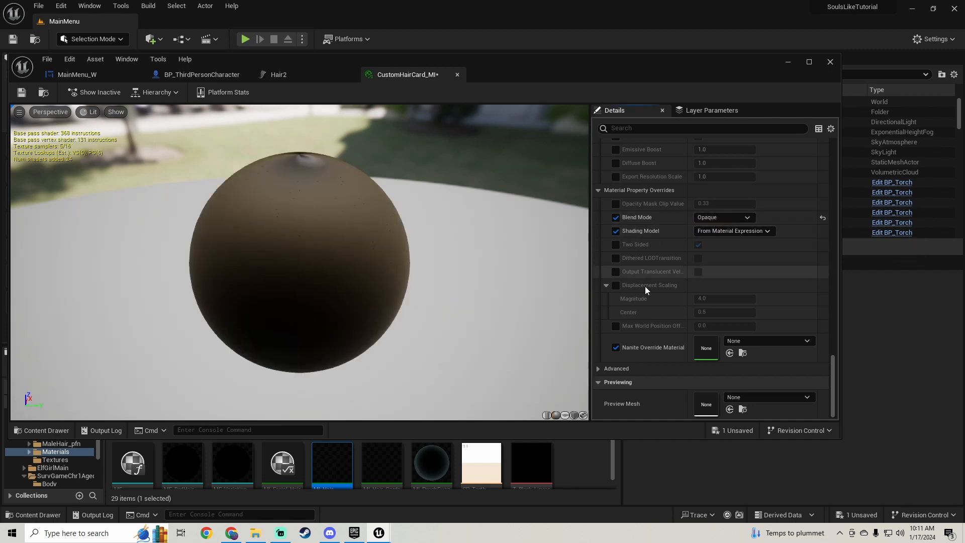
left_click(294, 73)
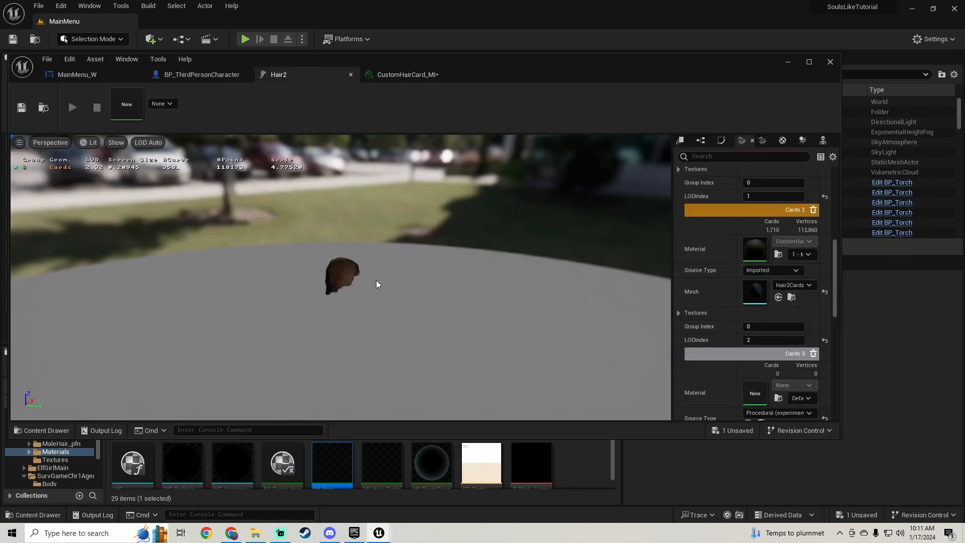
mouse_move(376, 284)
right_mouse_down()
mouse_move(376, 341)
mouse_move(376, 272)
mouse_move(375, 297)
right_mouse_up()
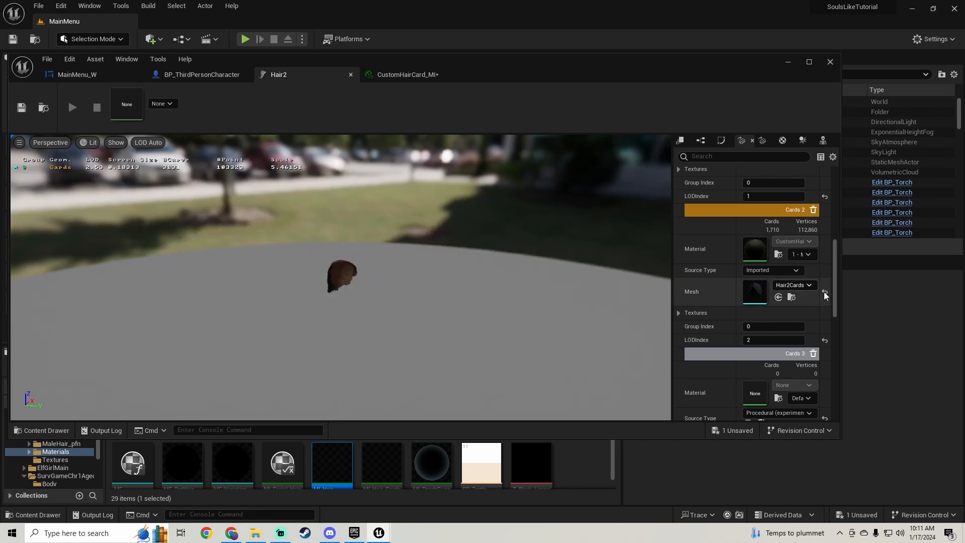
Save the modified CustomHairCard_MI material instance through the project-wide save.
left_click(420, 80)
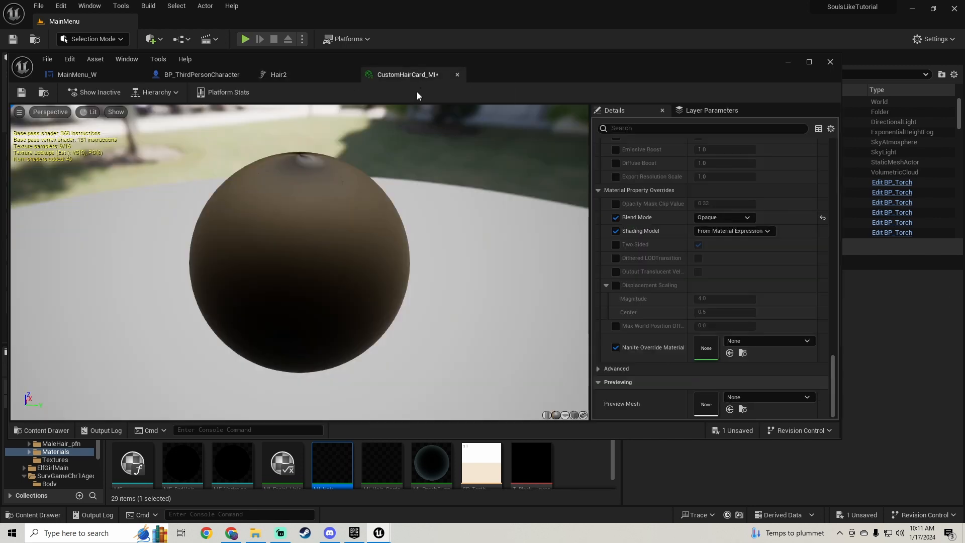
left_click(830, 62)
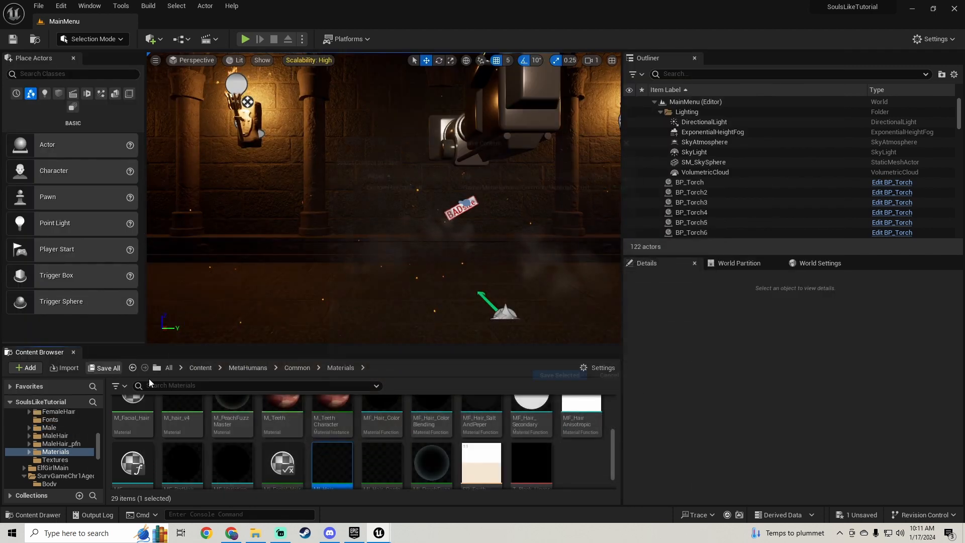
left_click(551, 380)
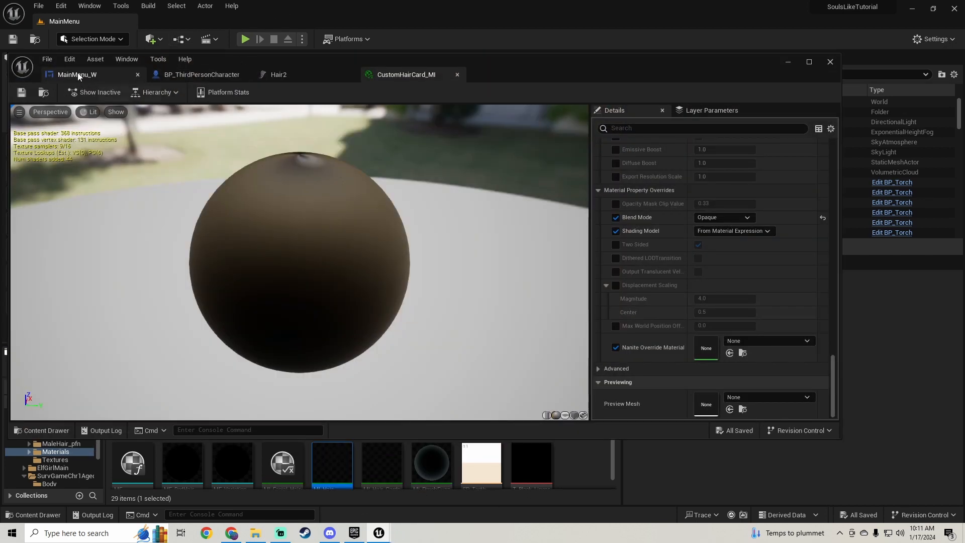
Set the New Transform Scale to 1.1 on X, Y and Z in MainMenu_W's upper Set Relative Transform node for the hair.
left_click(78, 74)
scroll(527, 247, "up", 4)
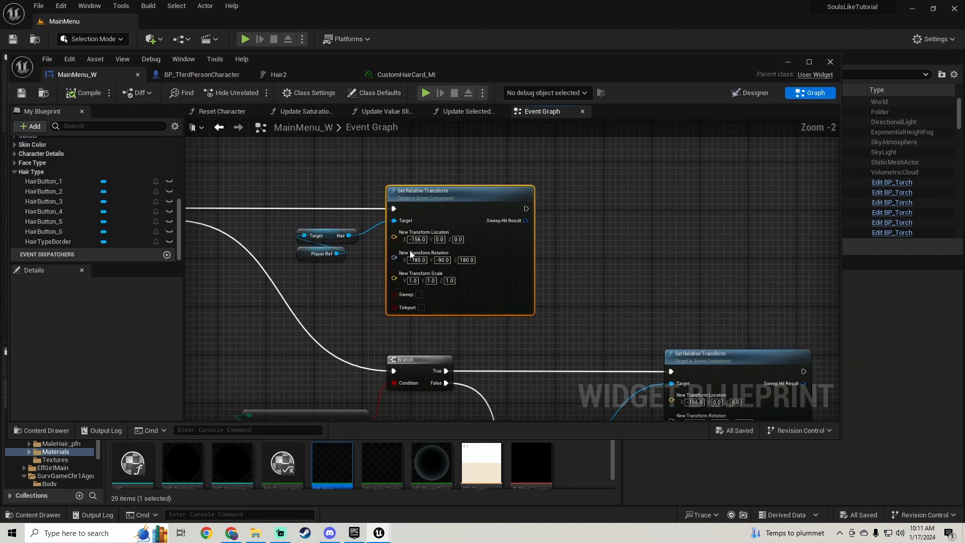
left_click(413, 280)
type("1.1")
key("Return")
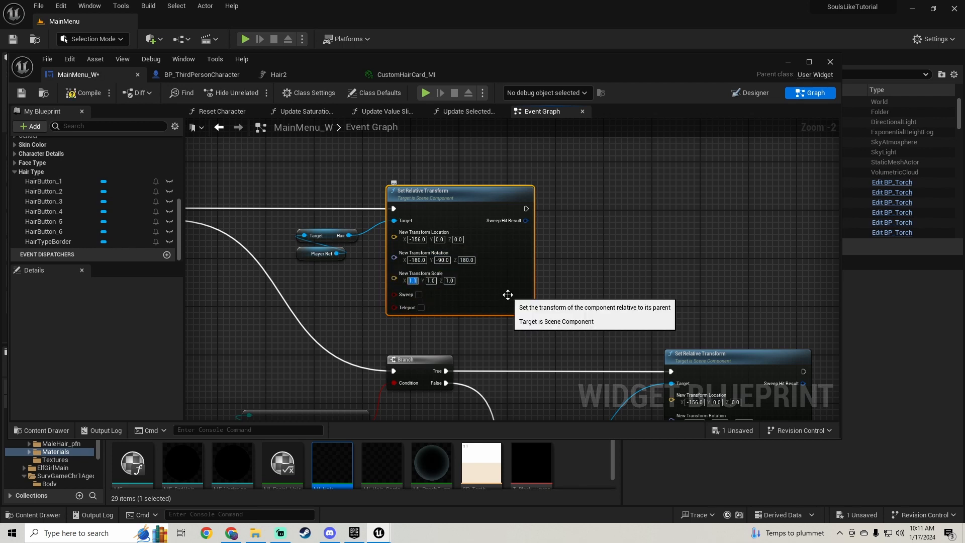
type("1")
left_click(449, 280)
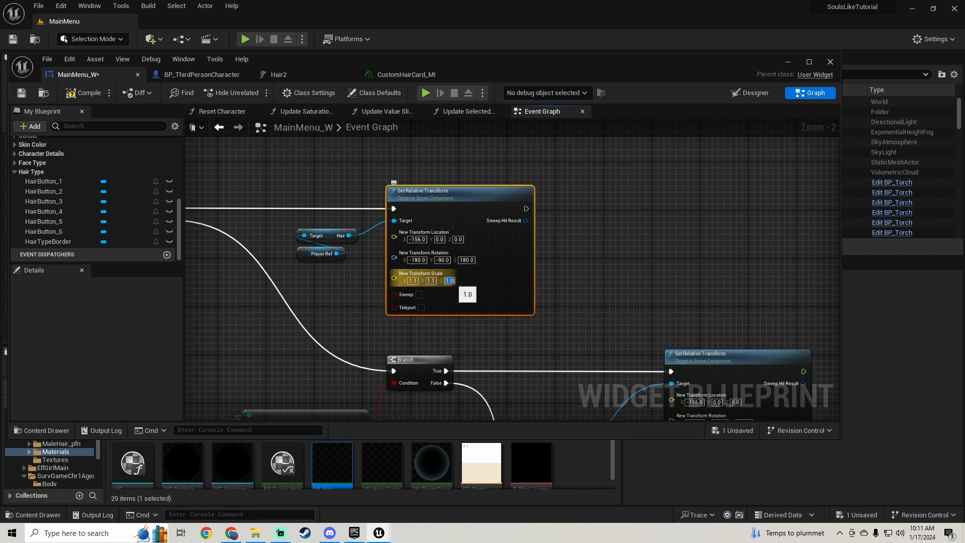
Try -165 as the hair node's New Transform Location X and play the level to preview the third hair option on the male character.
left_click(418, 240)
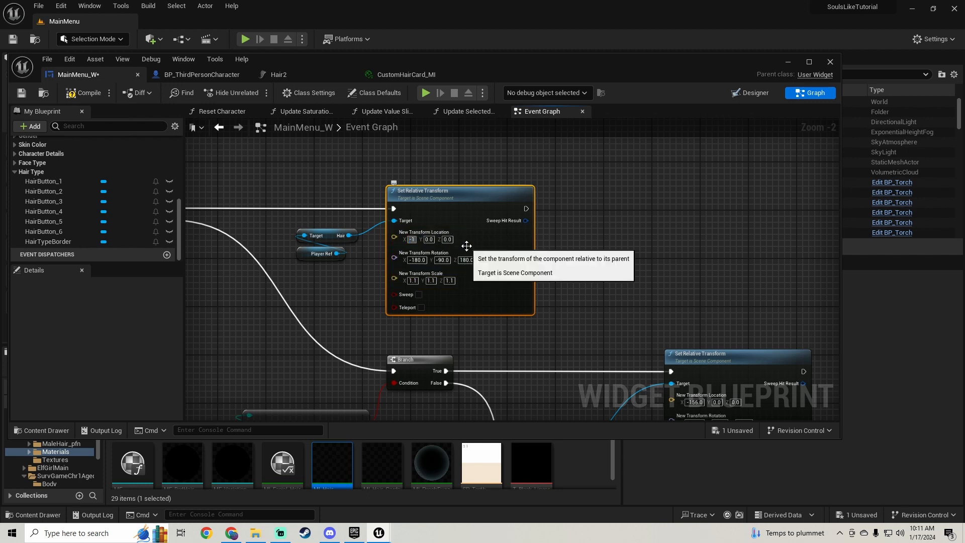
left_click(788, 61)
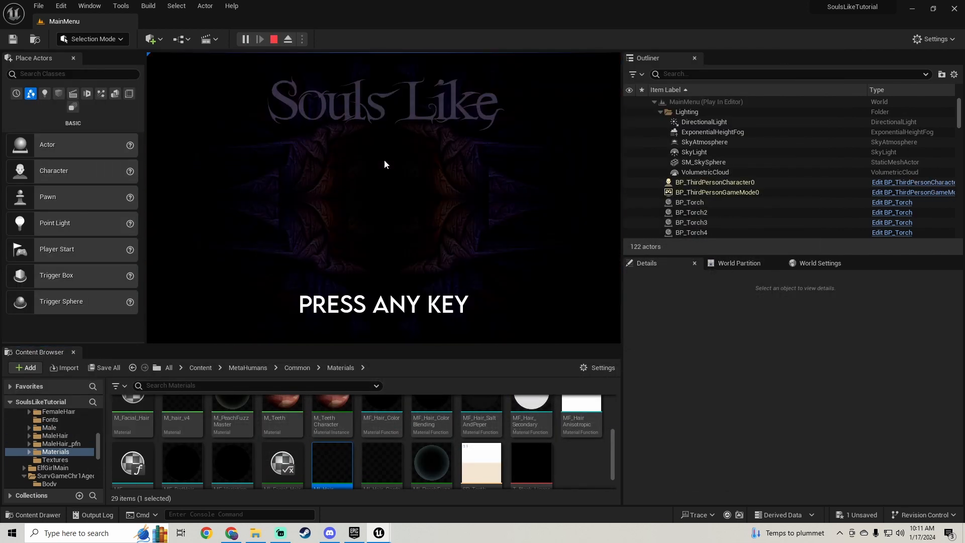
left_click(384, 162)
left_click(381, 294)
left_click(233, 188)
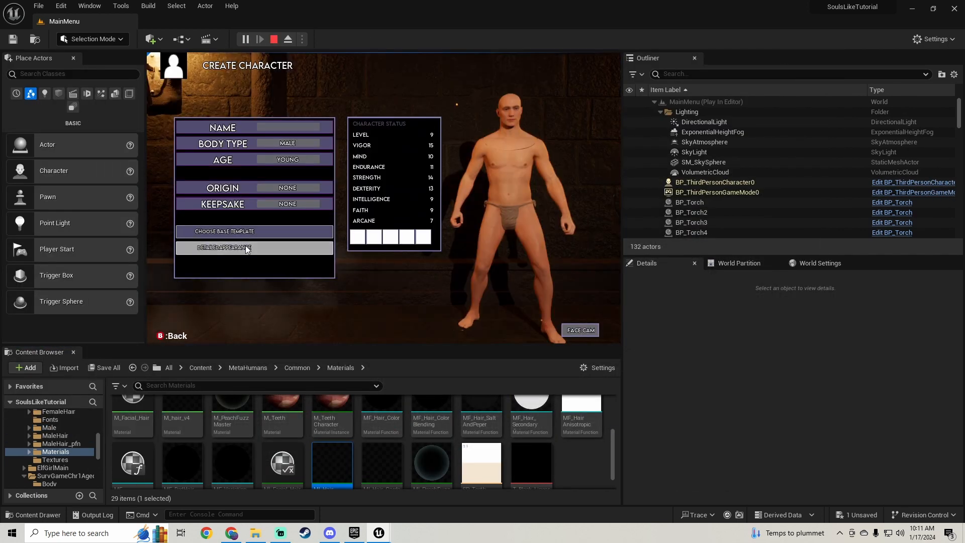
left_click(247, 247)
left_click(249, 190)
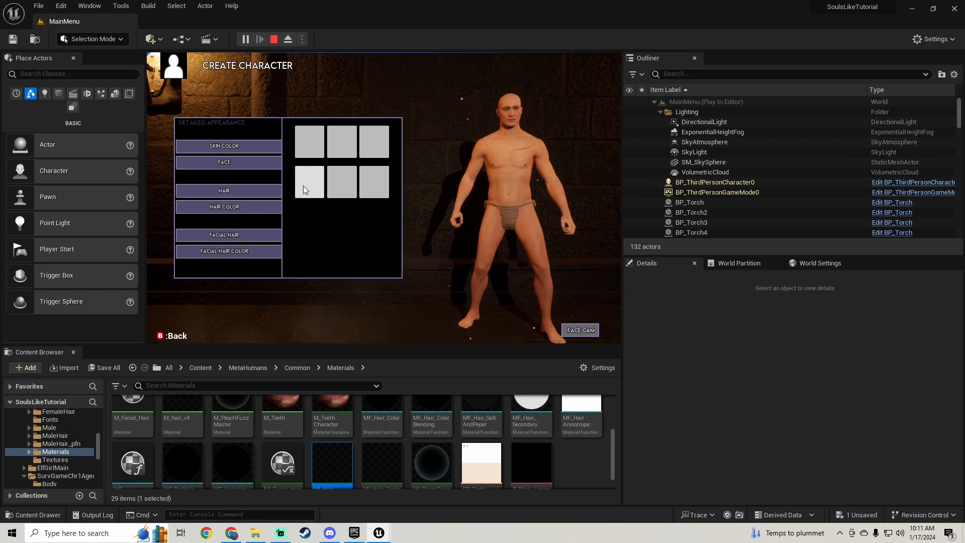
left_click(388, 132)
left_click_drag(501, 178, 444, 178)
key("Escape")
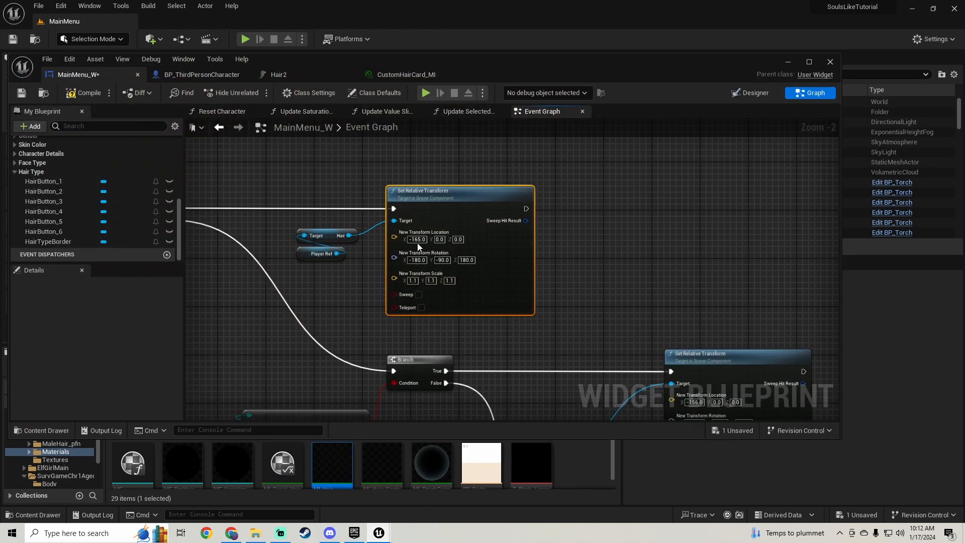
Try -170 as the hair's New Transform Location X and check the fit from the side in the character creator.
left_click(418, 240)
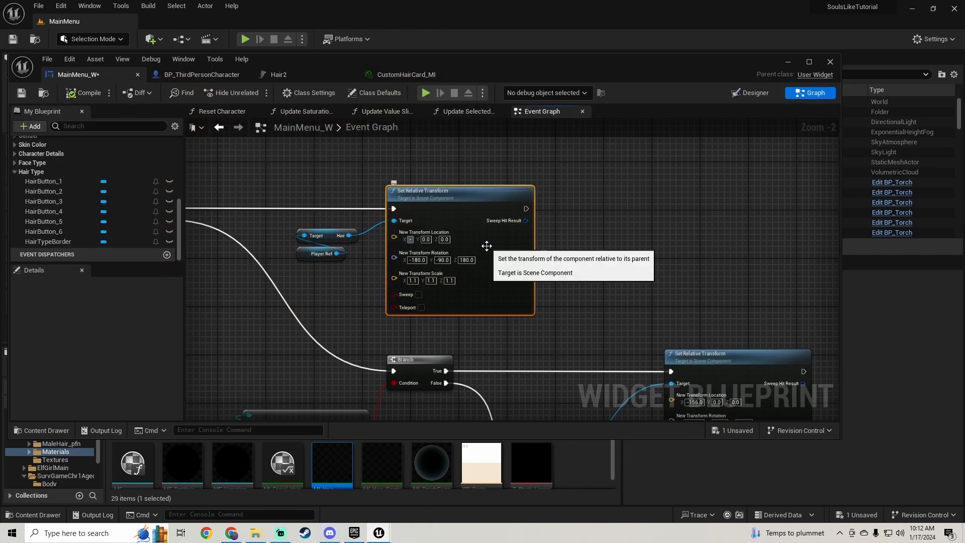
left_click(788, 61)
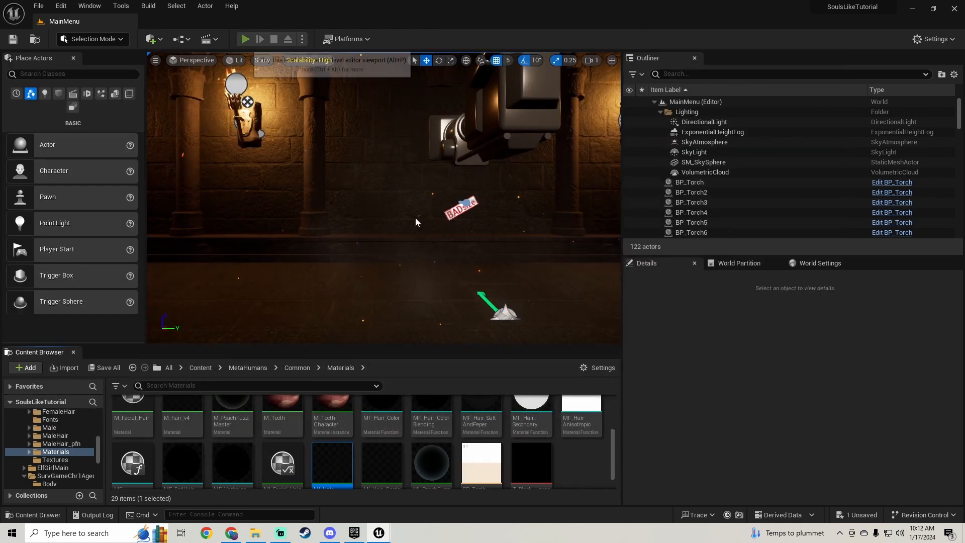
key("alt+p")
left_click(382, 290)
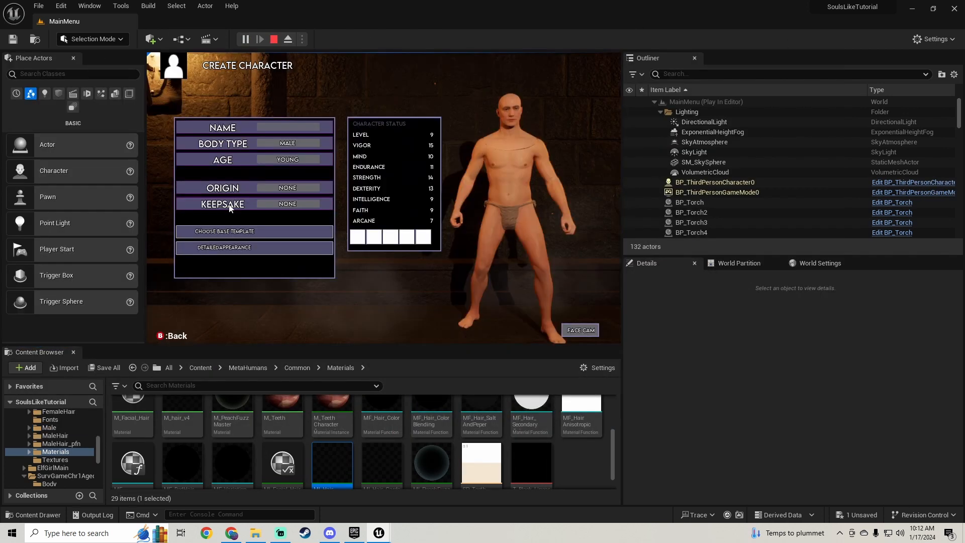
left_click(241, 249)
left_click(237, 190)
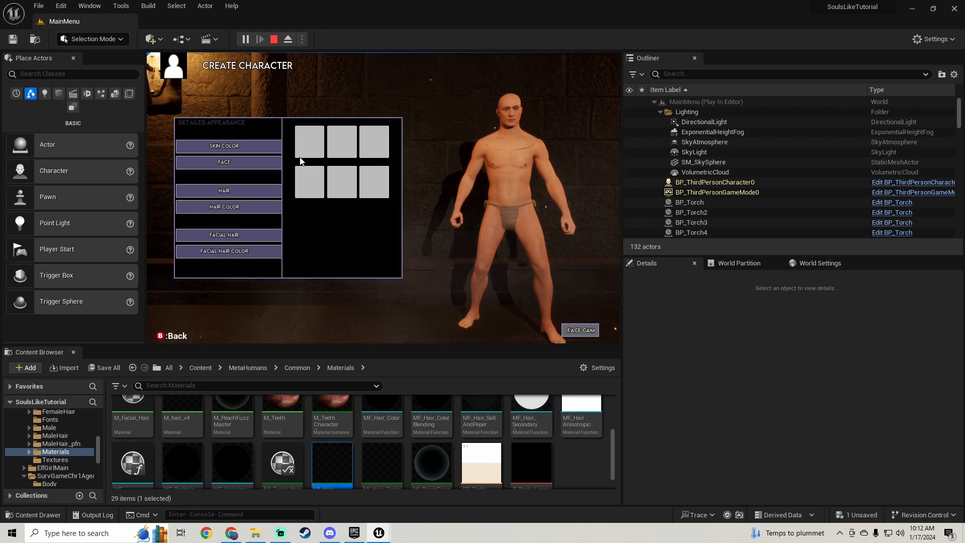
left_click_drag(541, 167, 453, 166)
key("Escape")
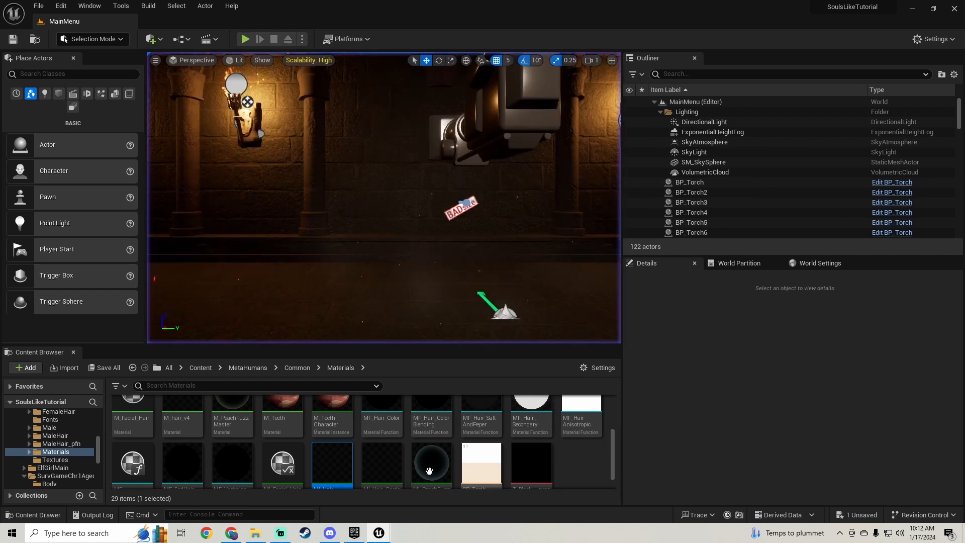
Change the New Transform Location X of the hair's upper Set Relative Transform node to -172.
mouse_move(379, 533)
left_click(427, 498)
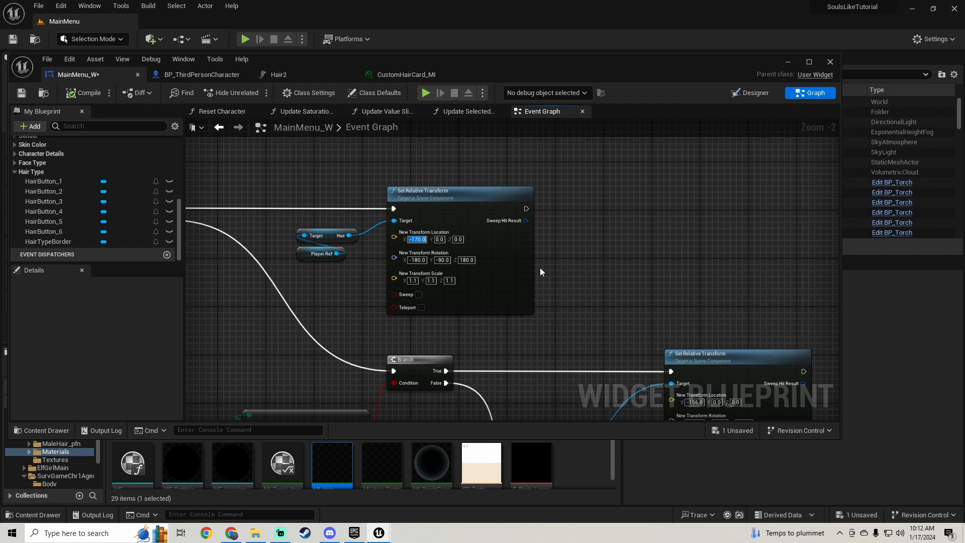
type("-172")
key("Return")
left_click(788, 62)
Play the level, start a new game and preview the third hair option under Detailed Appearance.
left_click(246, 39)
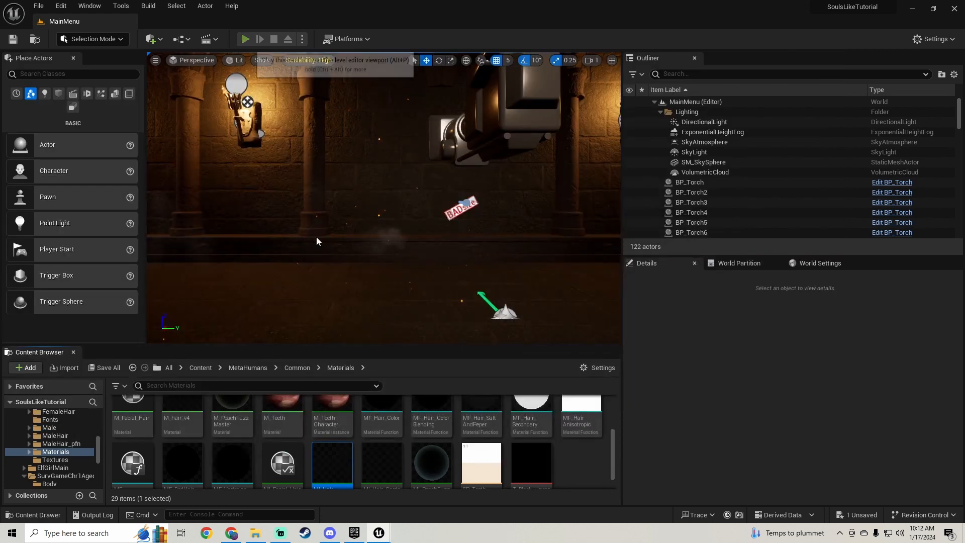
left_click(345, 164)
left_click(375, 283)
left_click(375, 284)
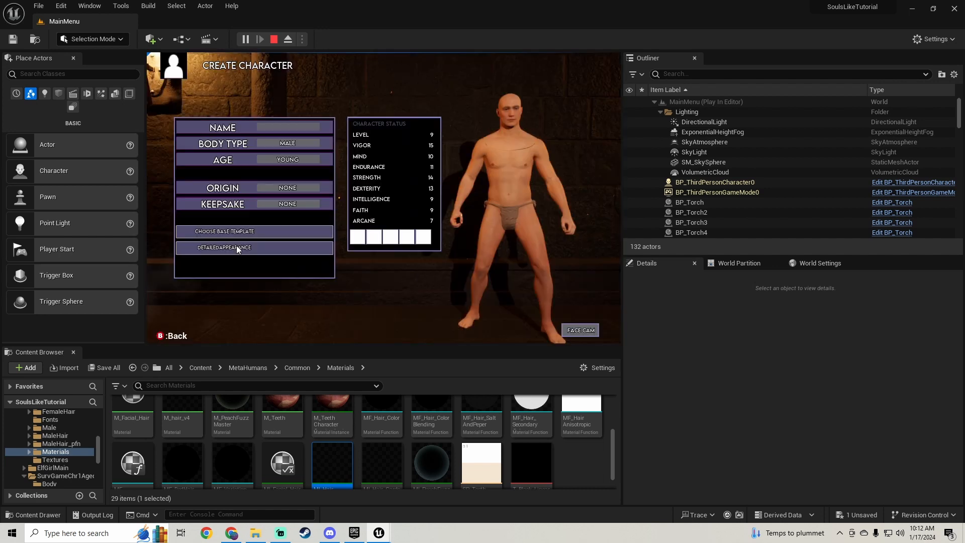
left_click(236, 246)
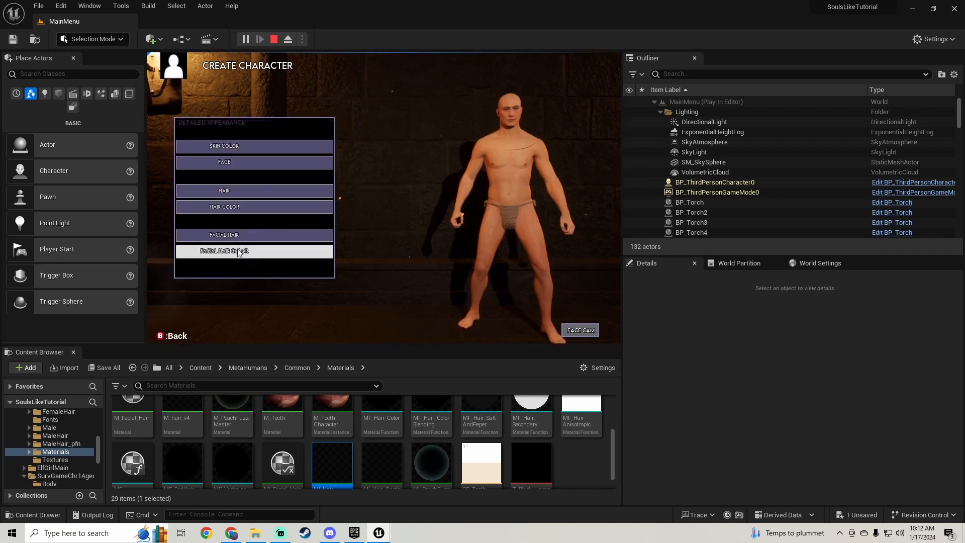
left_click(240, 189)
left_click(382, 142)
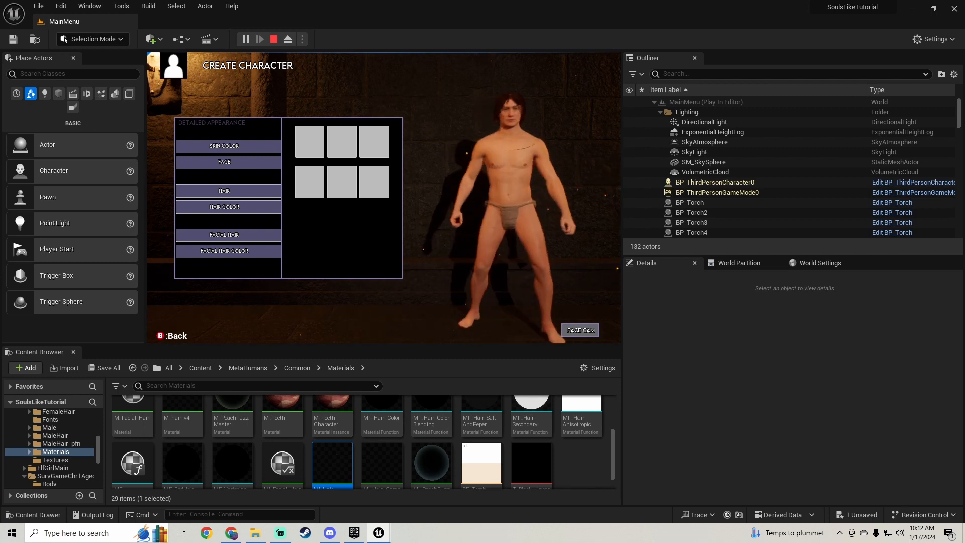
key("Escape")
Try -173 as the hair's New Transform Location X and play the level to preview the third hair option.
mouse_move(379, 533)
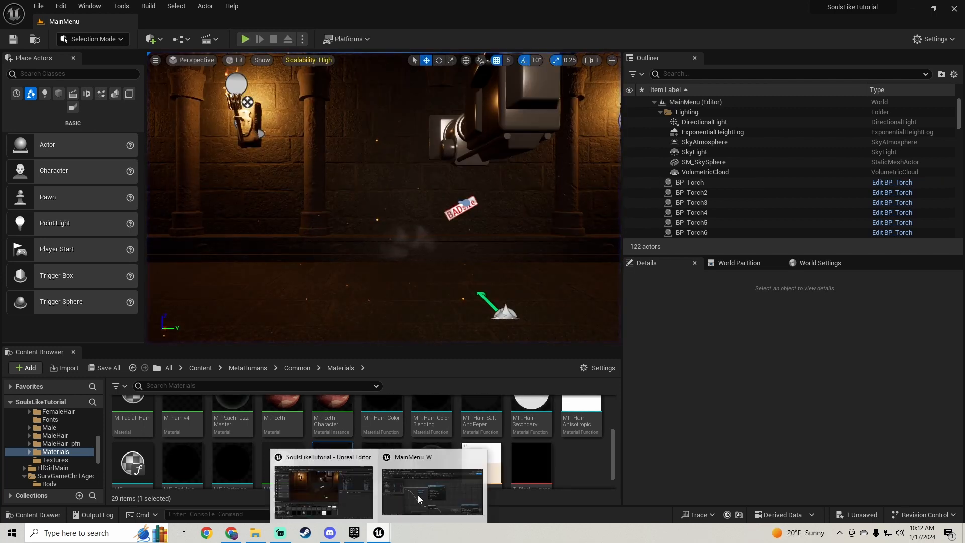
left_click(437, 483)
left_click(420, 240)
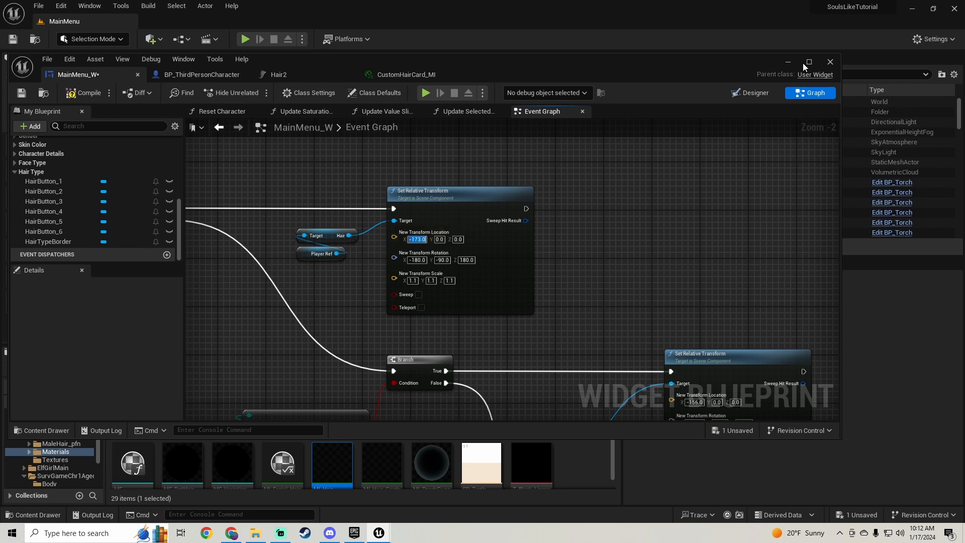
left_click(784, 60)
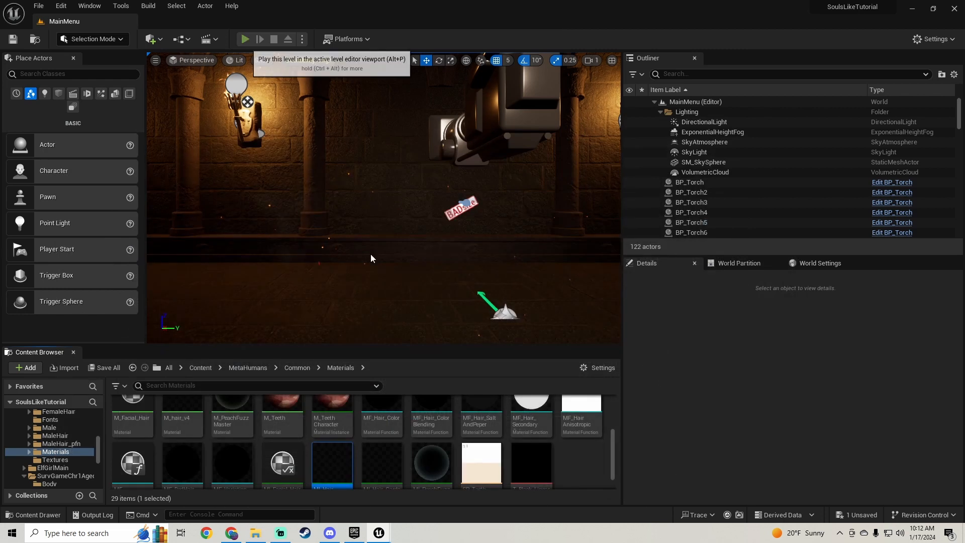
key("alt+p")
key("space")
left_click(397, 289)
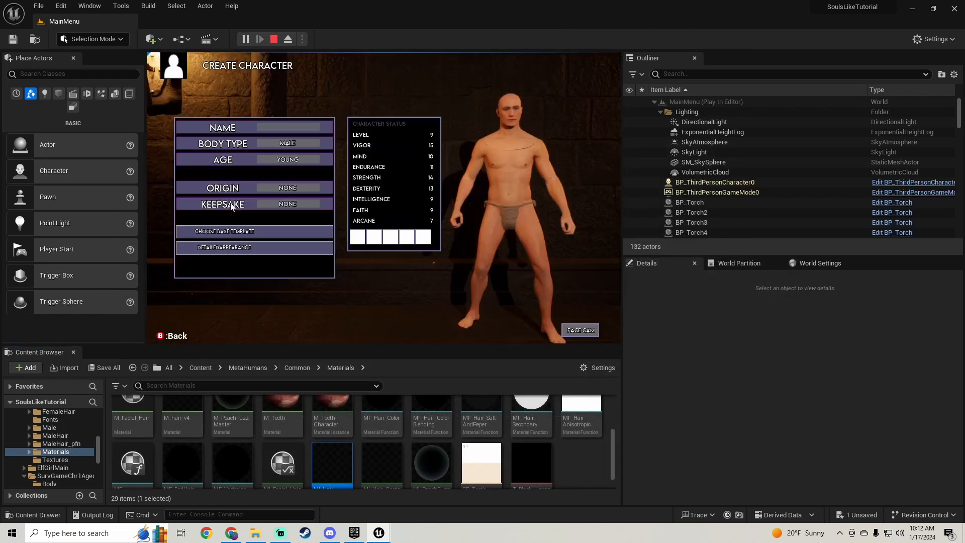
left_click(239, 249)
left_click(224, 191)
left_click(371, 179)
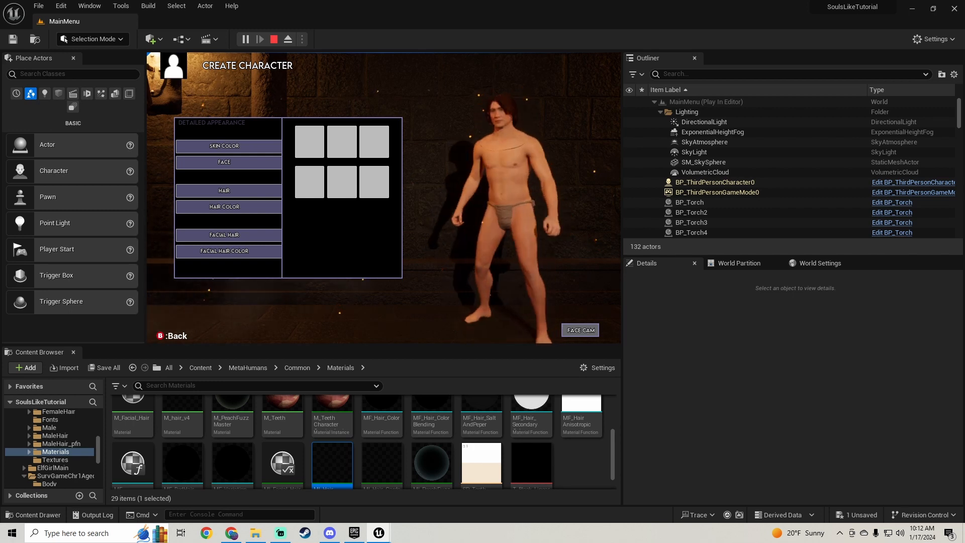
Examine the hair's fit on the head from the front, back and above with the debug camera, and end the play session.
key("semicolon")
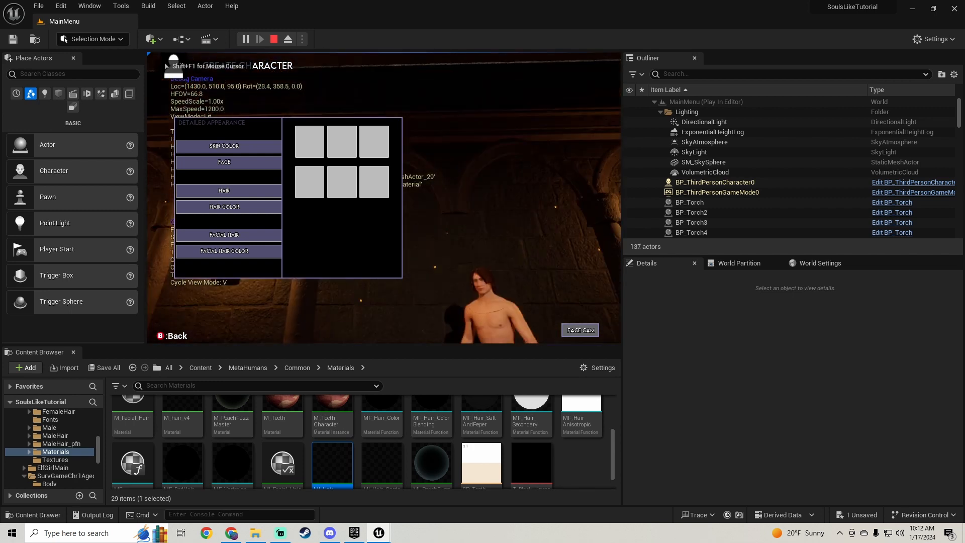
key("w")
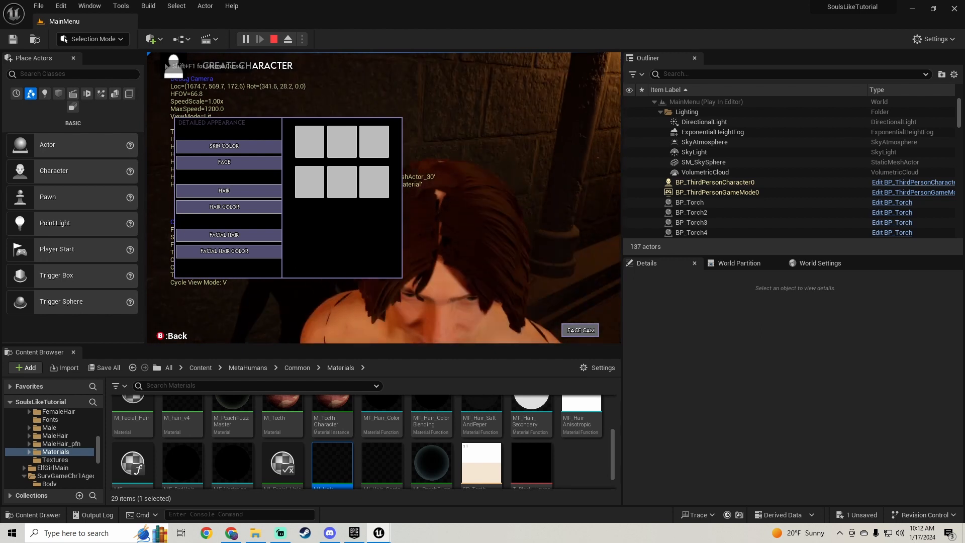
key("s")
key("w")
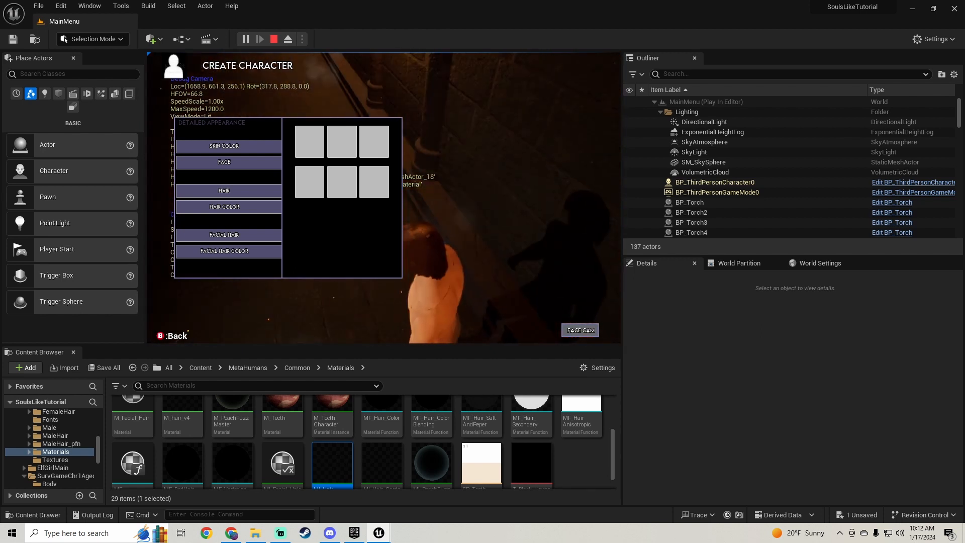
key("d")
key("s")
key("d")
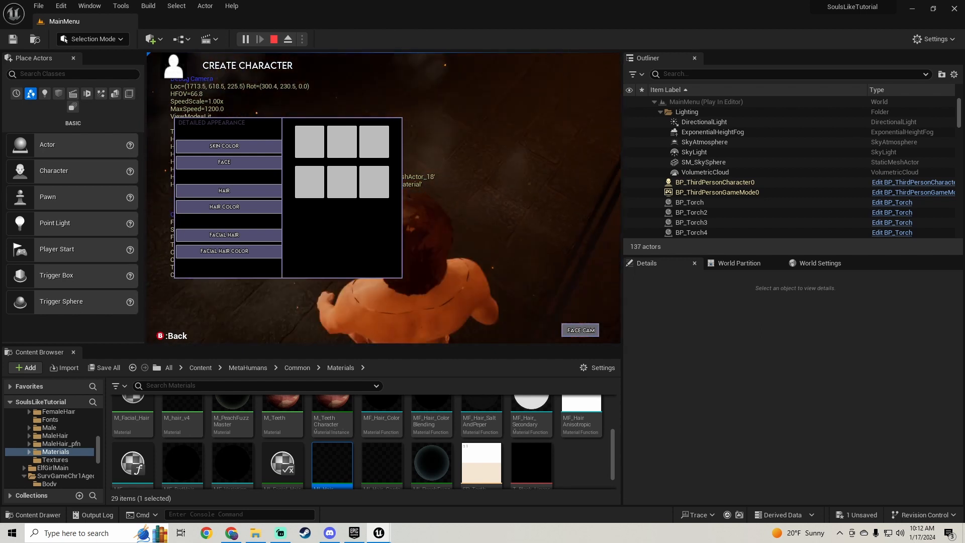
key("w")
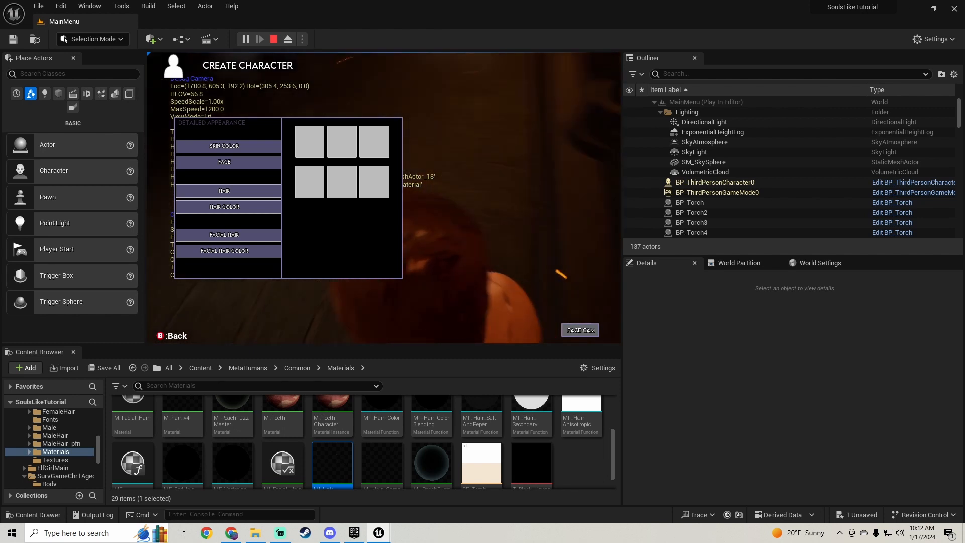
key("Escape")
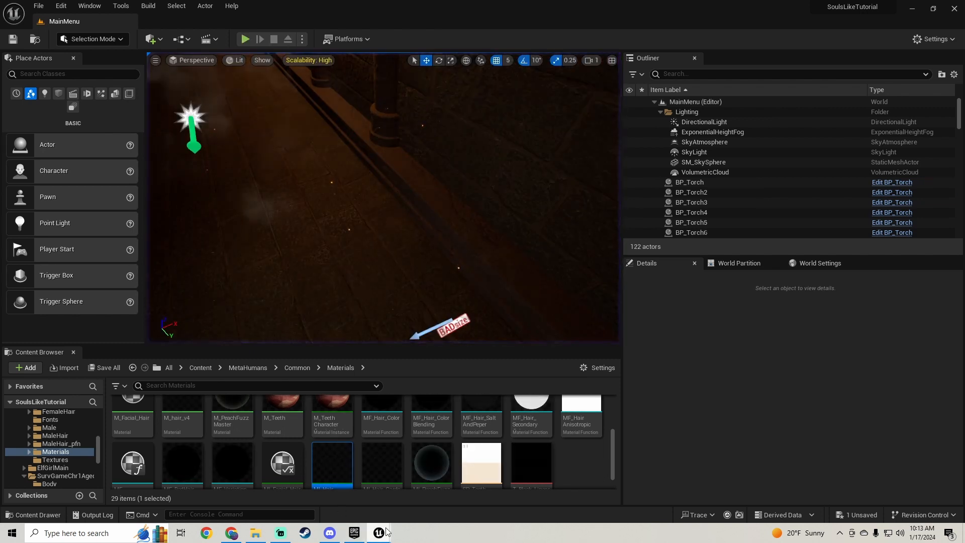
Set the New Transform Location X of the hair's upper Set Relative Transform node to -172.5.
mouse_move(379, 533)
left_click(427, 488)
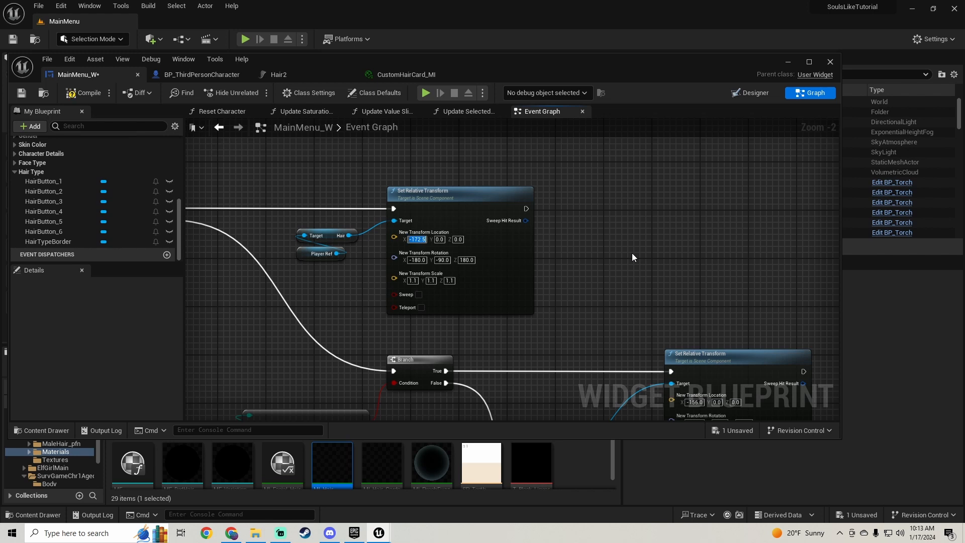
left_click(788, 63)
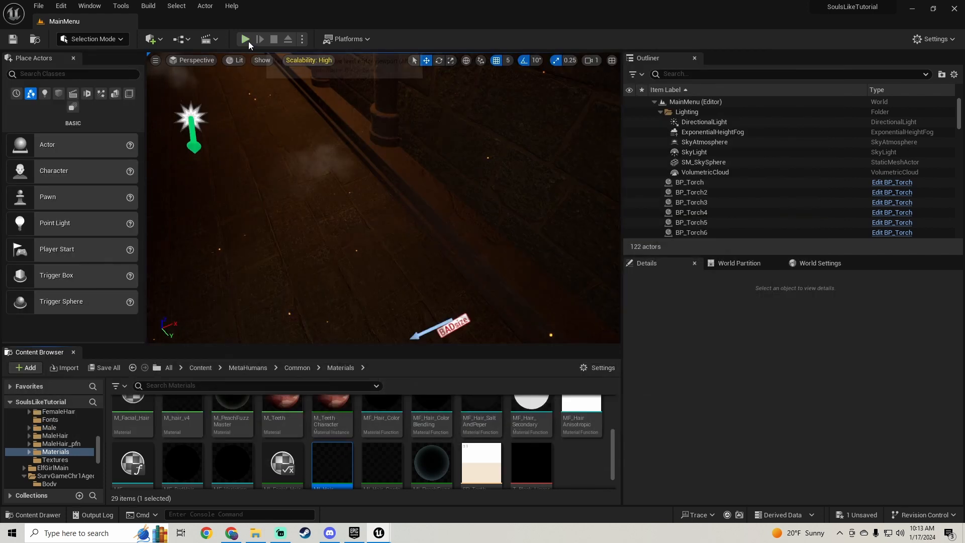
Play the level, start a new game and turn the character while previewing the third hair option under Detailed Appearance.
key("alt+p")
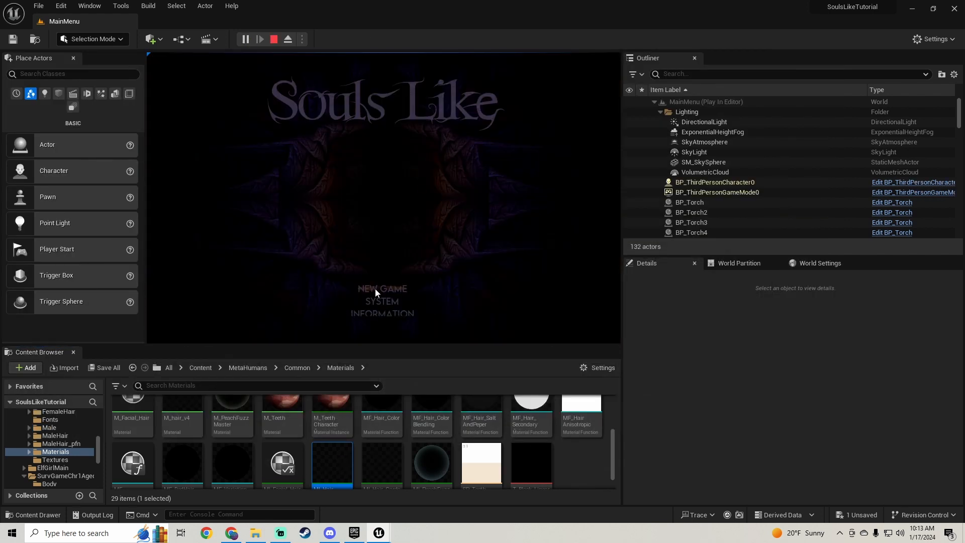
left_click(375, 288)
left_click(291, 249)
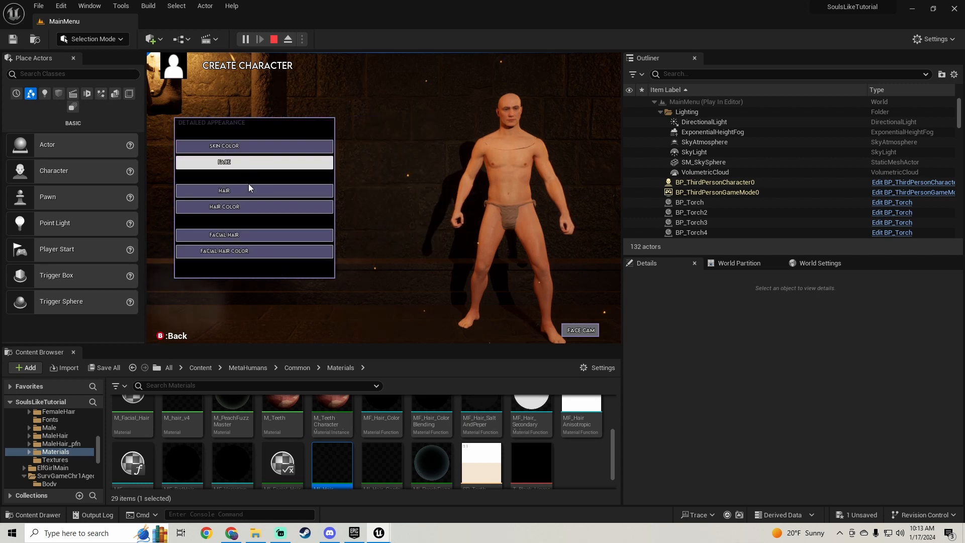
left_click(246, 162)
mouse_move(548, 190)
left_mouse_down()
mouse_move(605, 189)
mouse_move(542, 190)
left_mouse_up()
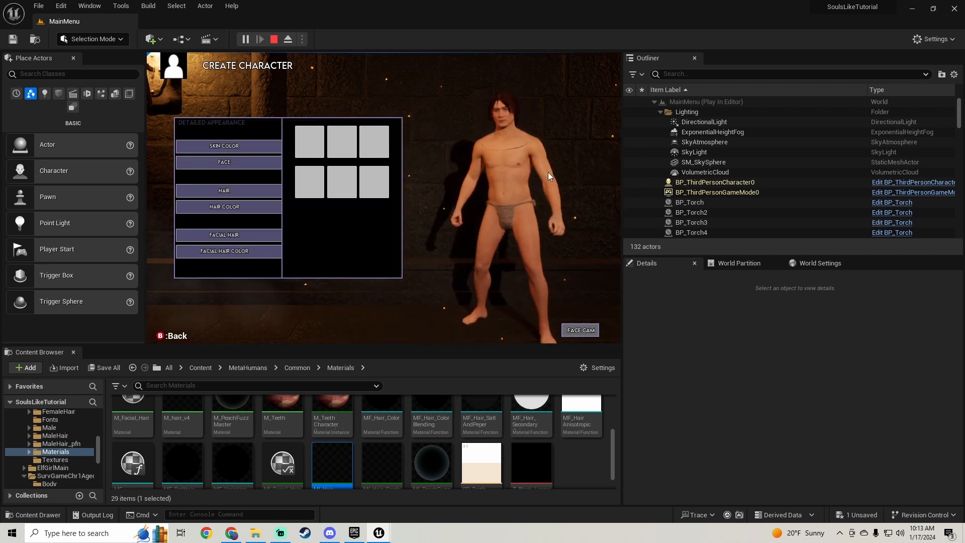
Inspect the top and back of the hair up close with the debug camera, and end the play session.
key("semicolon")
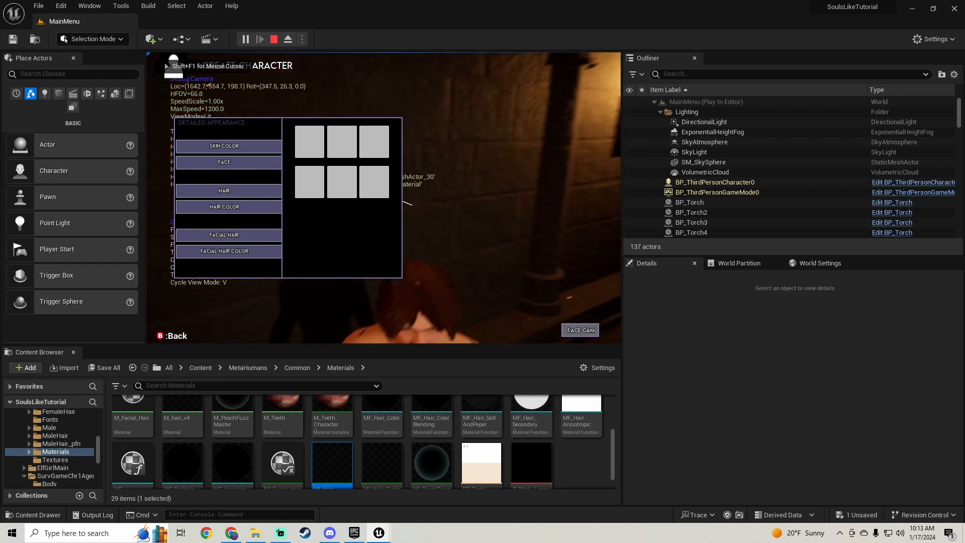
key("w")
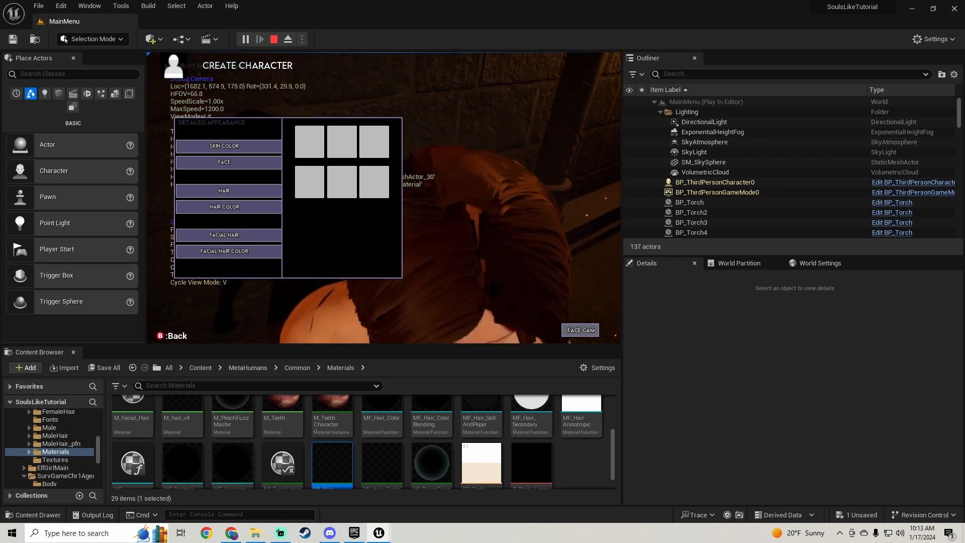
key("Escape")
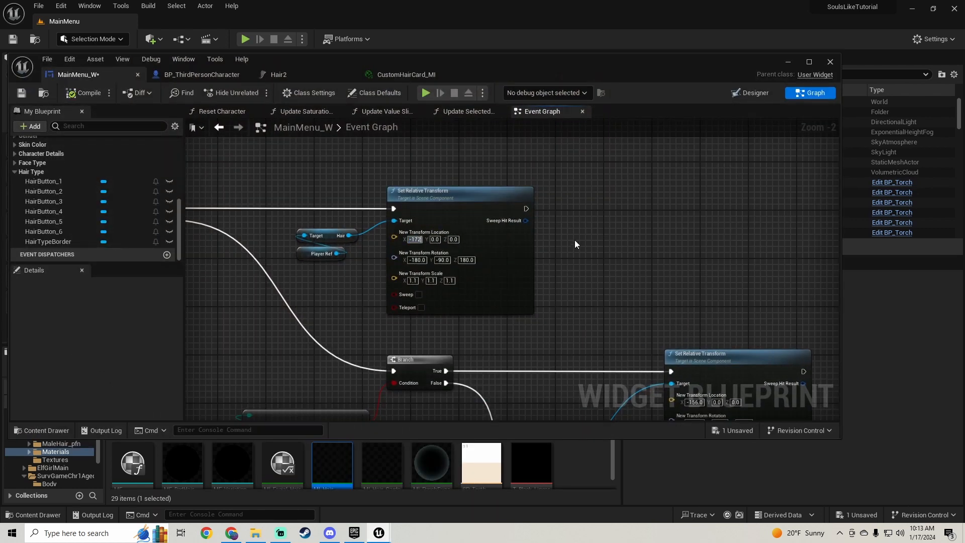
Play the level with the hair's New Transform Location X at -172 and preview the third hair option in a new game.
left_click(788, 62)
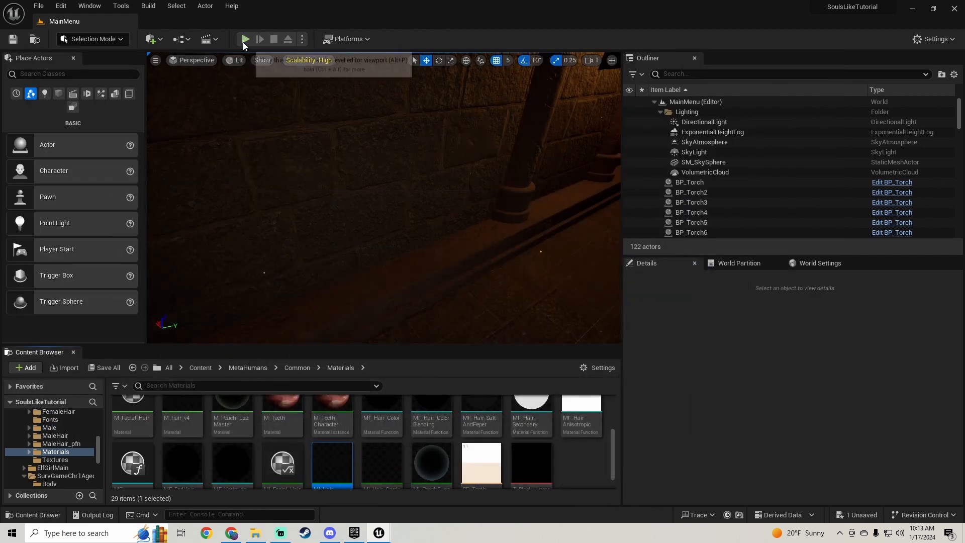
key("alt+p")
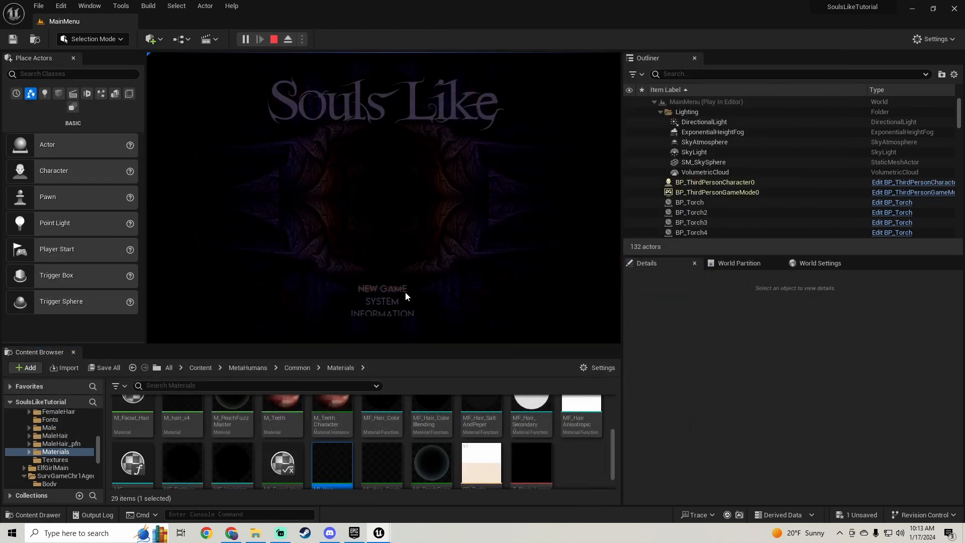
left_click(406, 291)
left_click(217, 243)
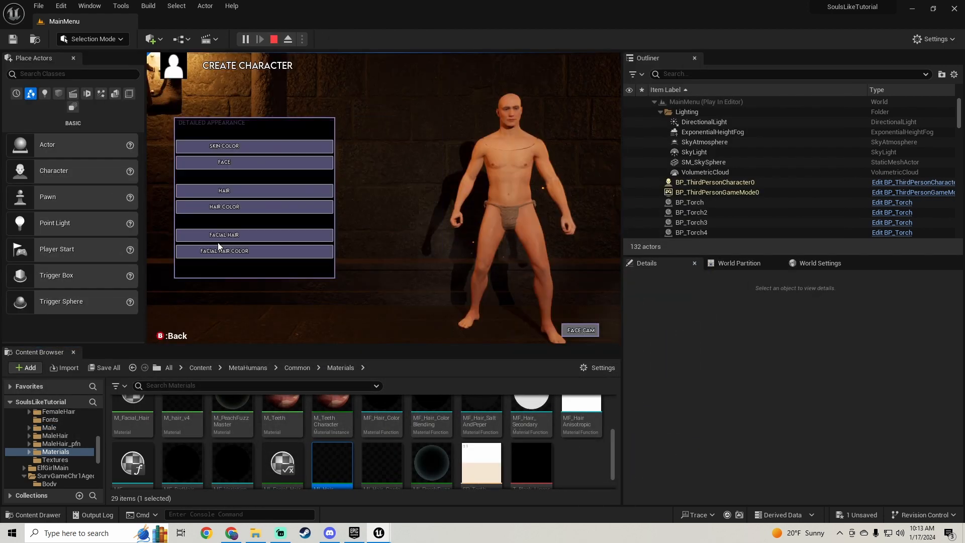
left_click(241, 191)
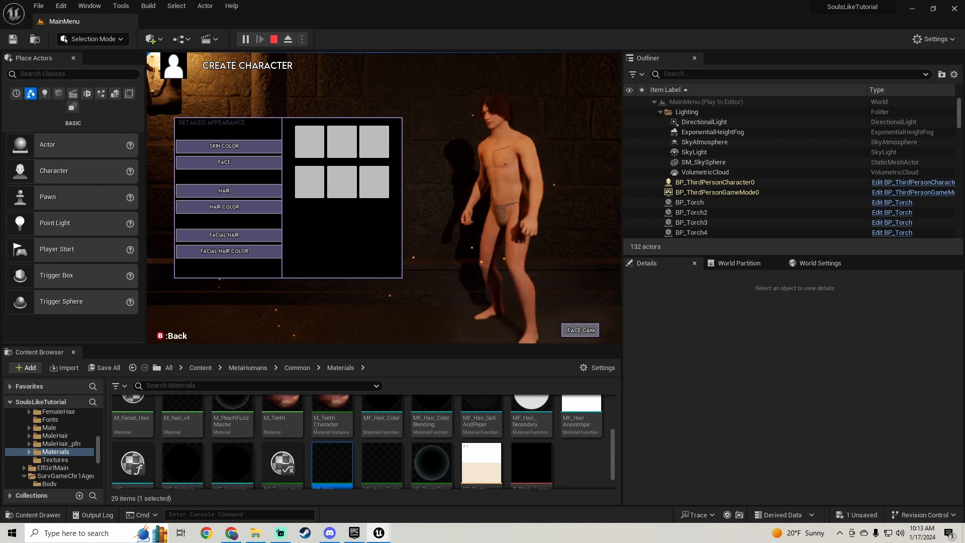
Fly the debug camera around the head to check the hair's fit from above and behind, and return to the character view.
key("semicolon")
key("w")
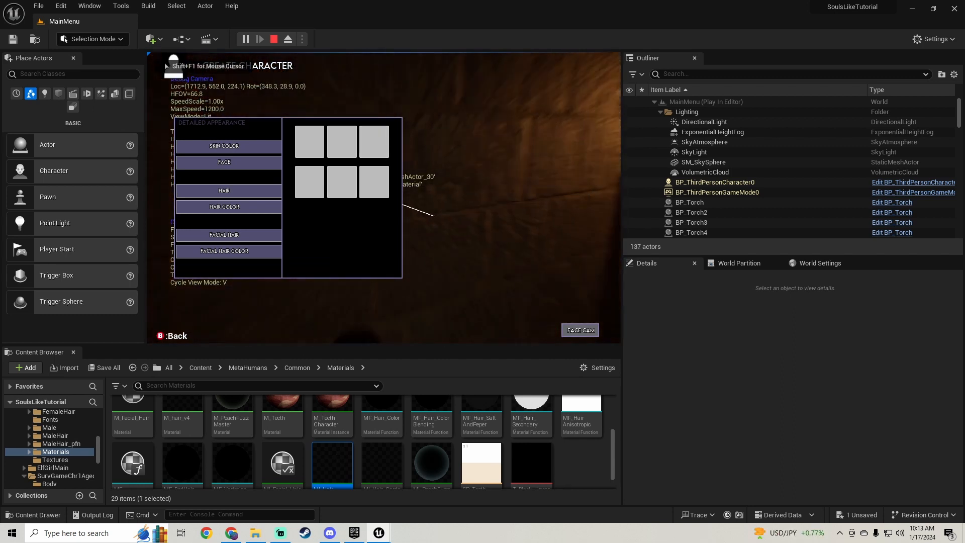
key("w")
key("d")
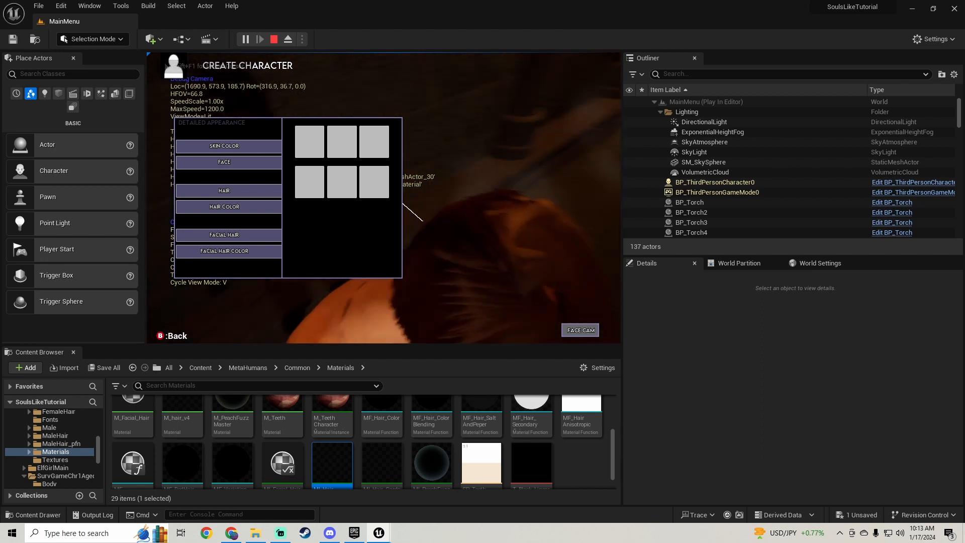
key("s")
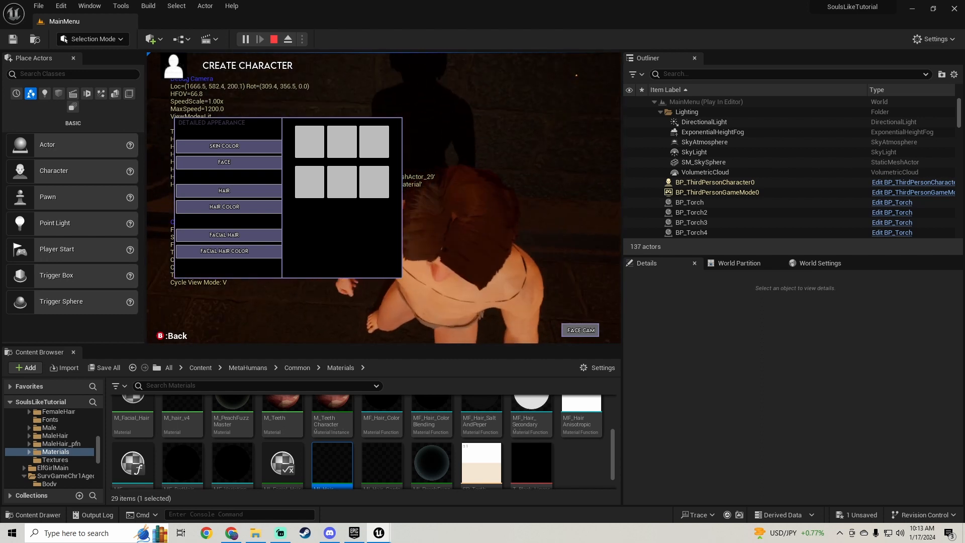
key("semicolon")
Rotate the character to face forward, view the hair in full screen, and end the play session.
left_click_drag(511, 202, 494, 179)
key("F11")
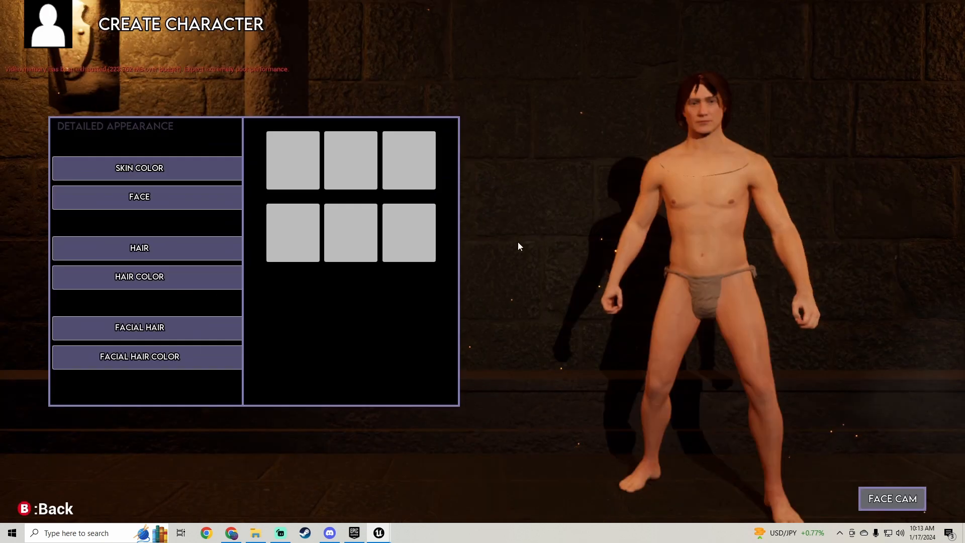
key("F11")
key("Escape")
Examine the Branch and Set Relative Transform node networks for the hair options in the MainMenu_W Event Graph.
mouse_move(377, 534)
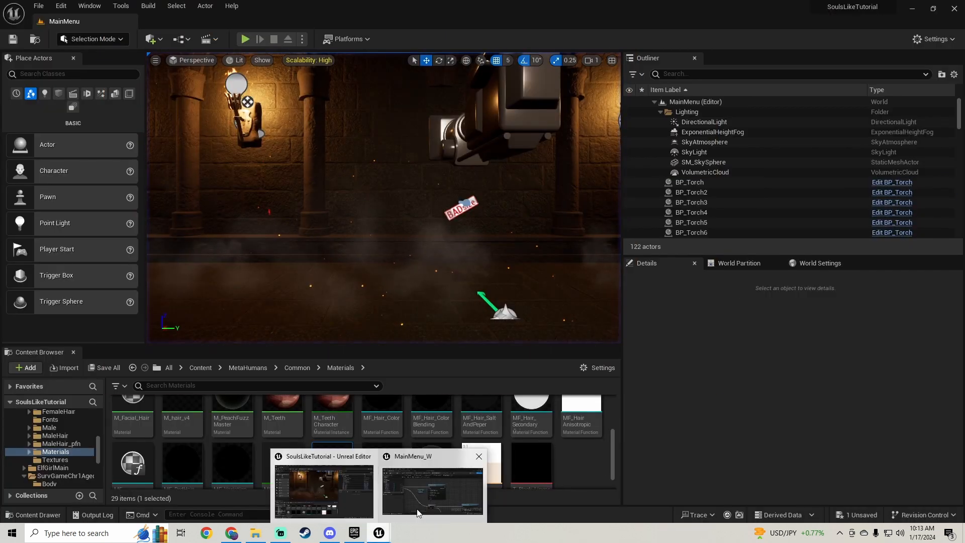
left_click(437, 482)
scroll(412, 296, "down", 10)
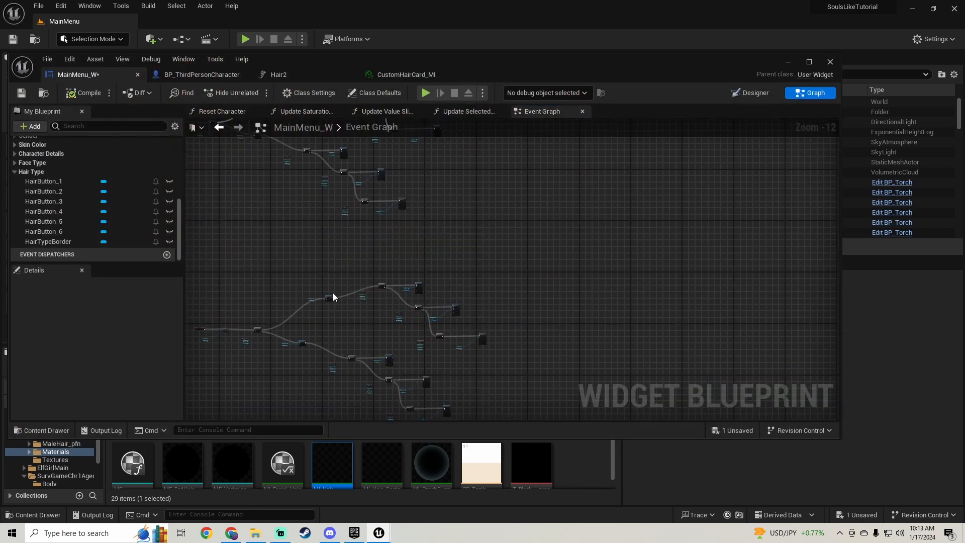
left_click_drag(291, 172, 290, 170)
scroll(342, 259, "up", 7)
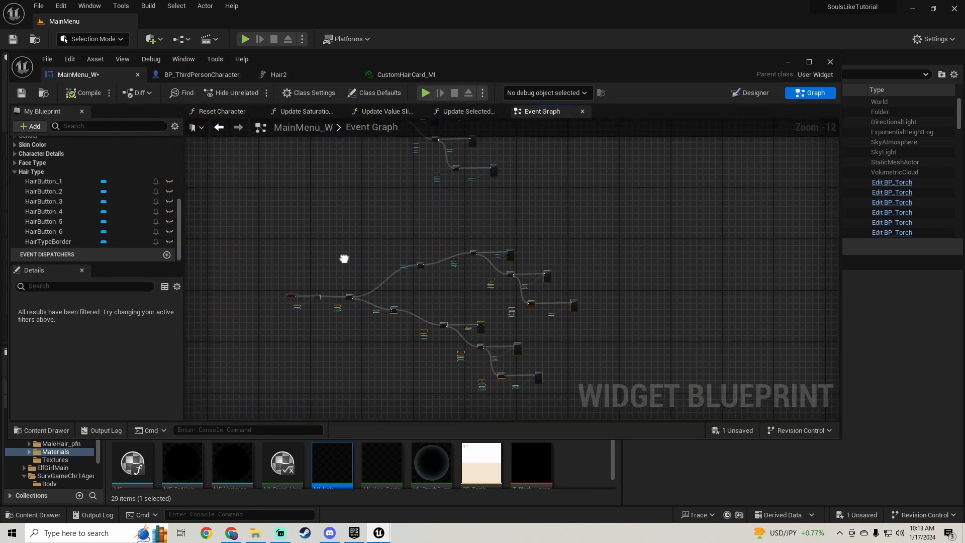
scroll(366, 225, "down", 1)
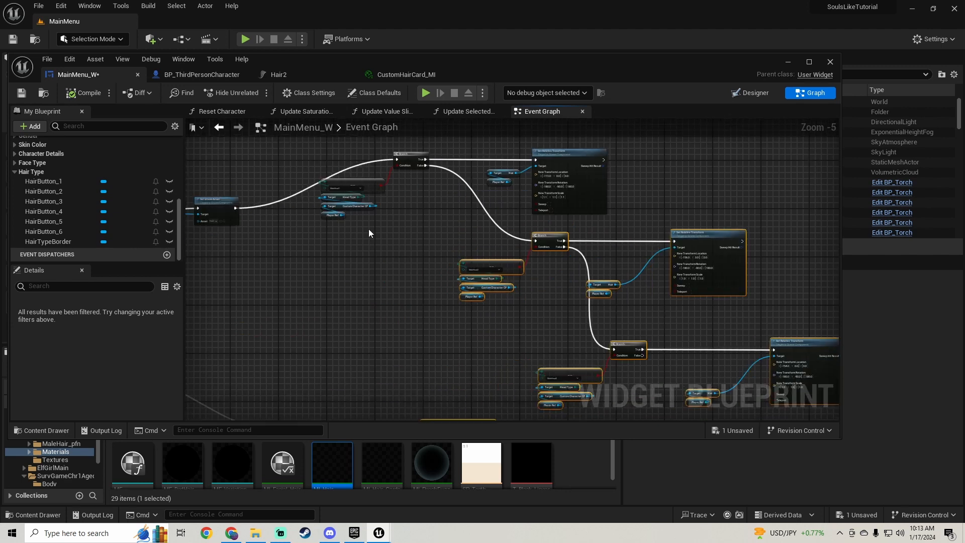
scroll(360, 276, "down", 5)
right_click_drag(360, 275, 336, 140)
left_click(787, 66)
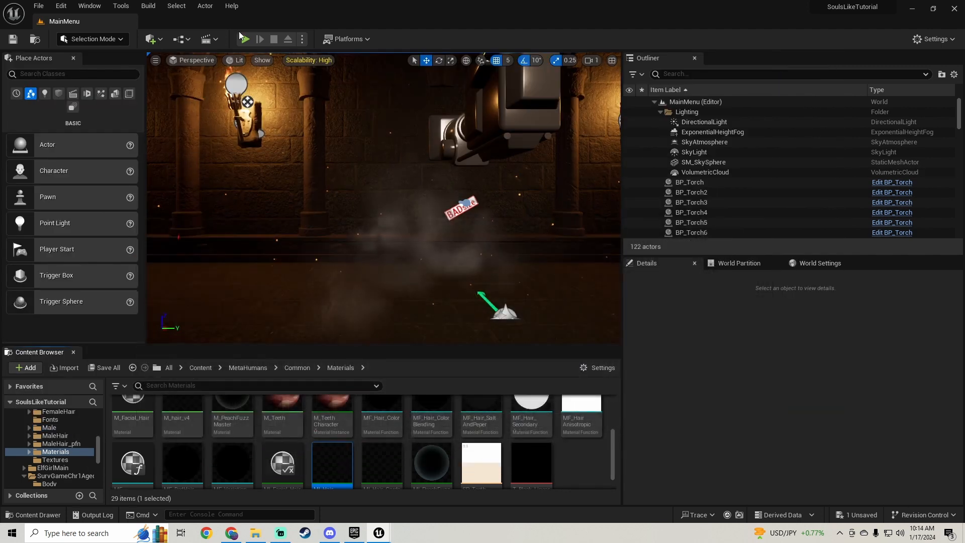
Play the level in full screen, start a new game and preview the third hair option with the face camera.
left_click(240, 33)
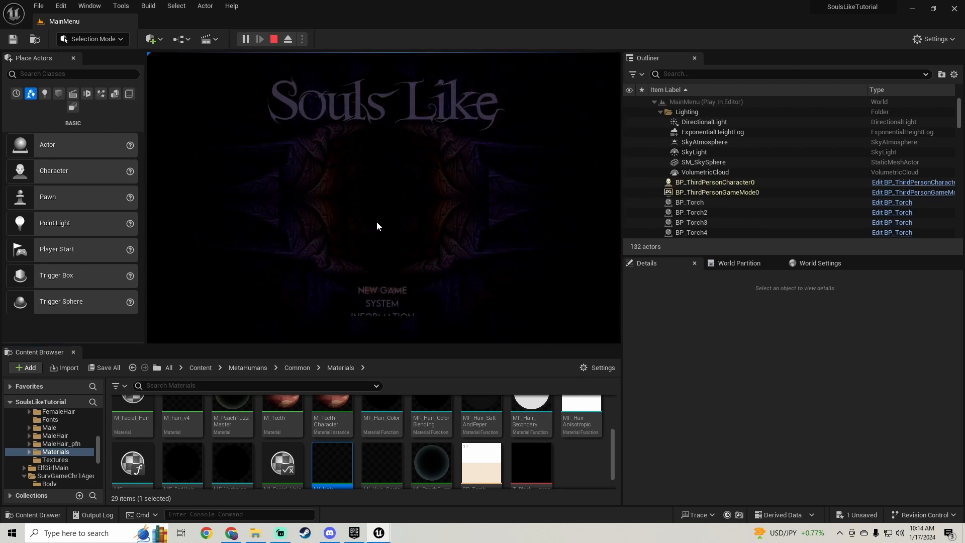
key("F11")
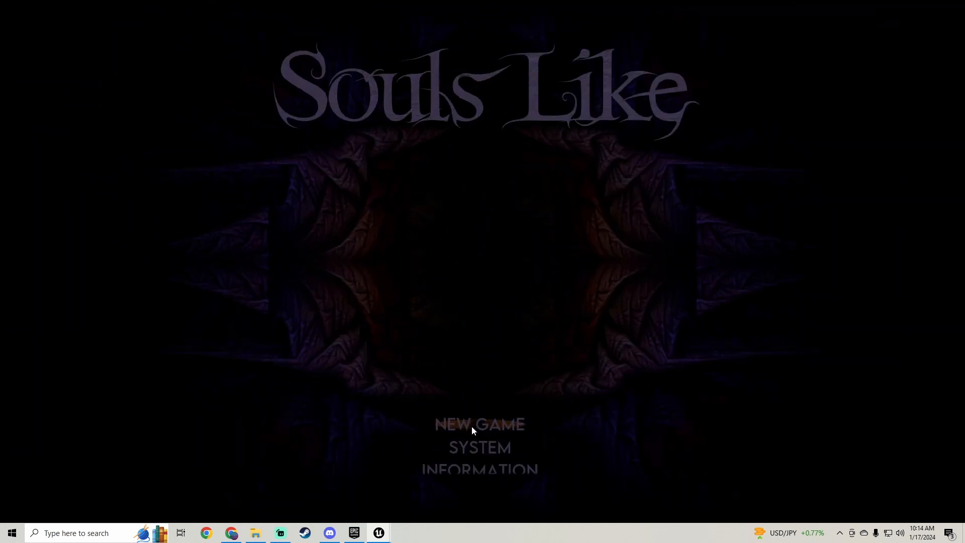
left_click(472, 426)
left_click(261, 289)
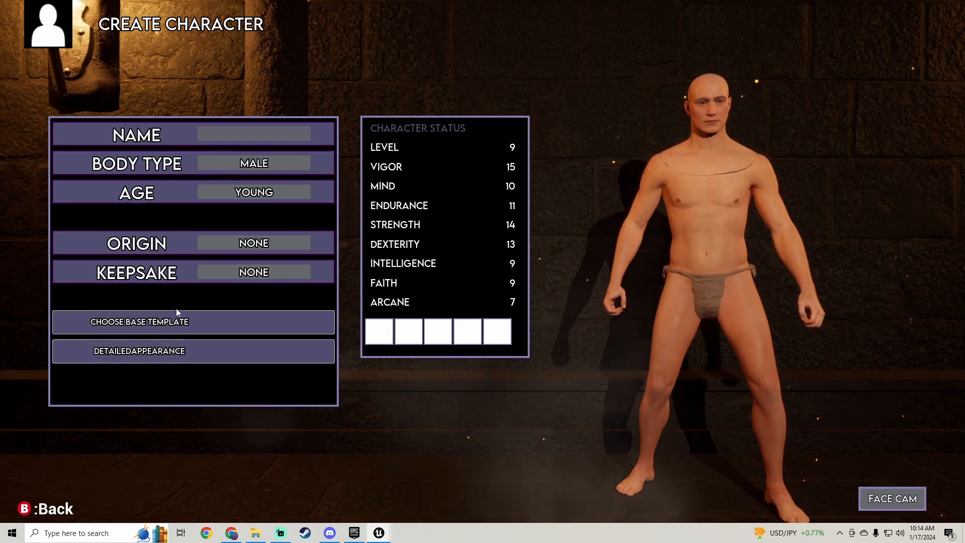
left_click(143, 354)
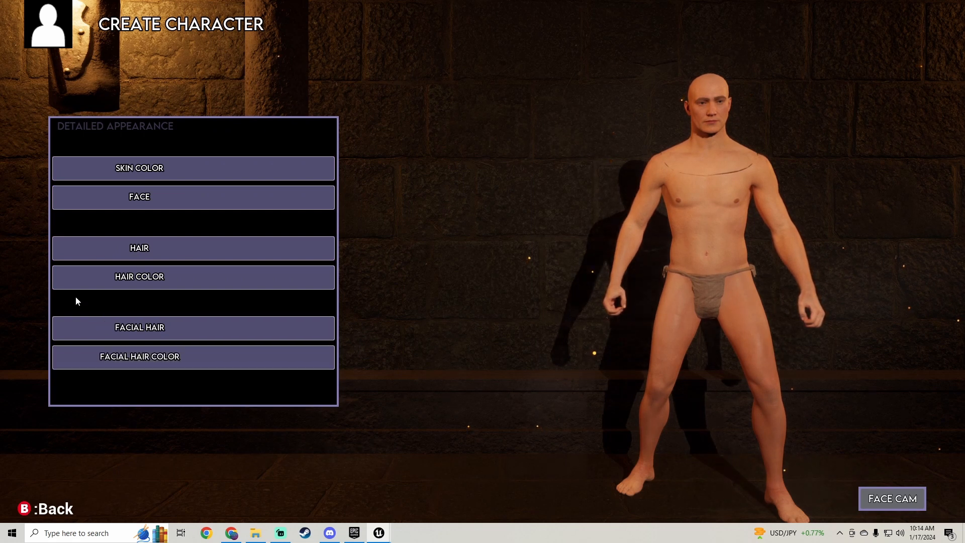
left_click(165, 327)
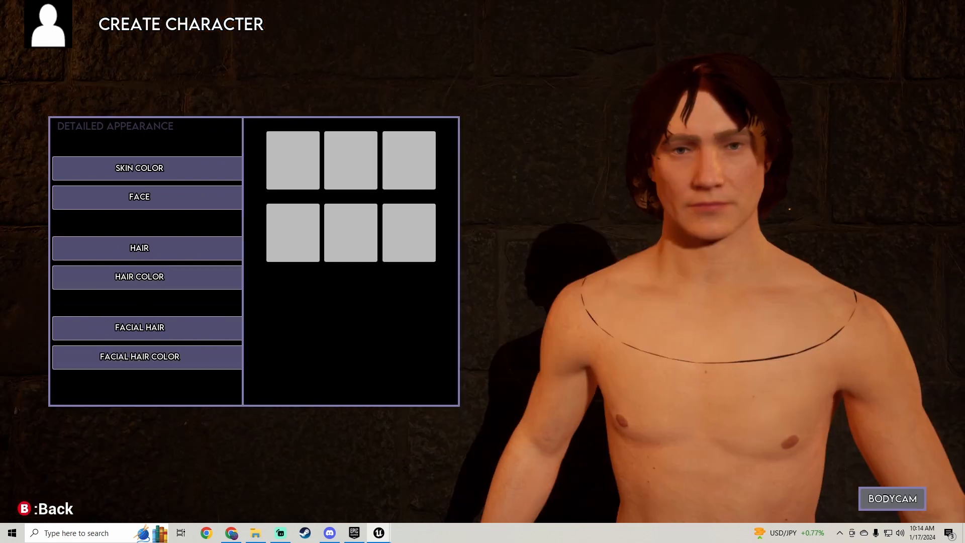